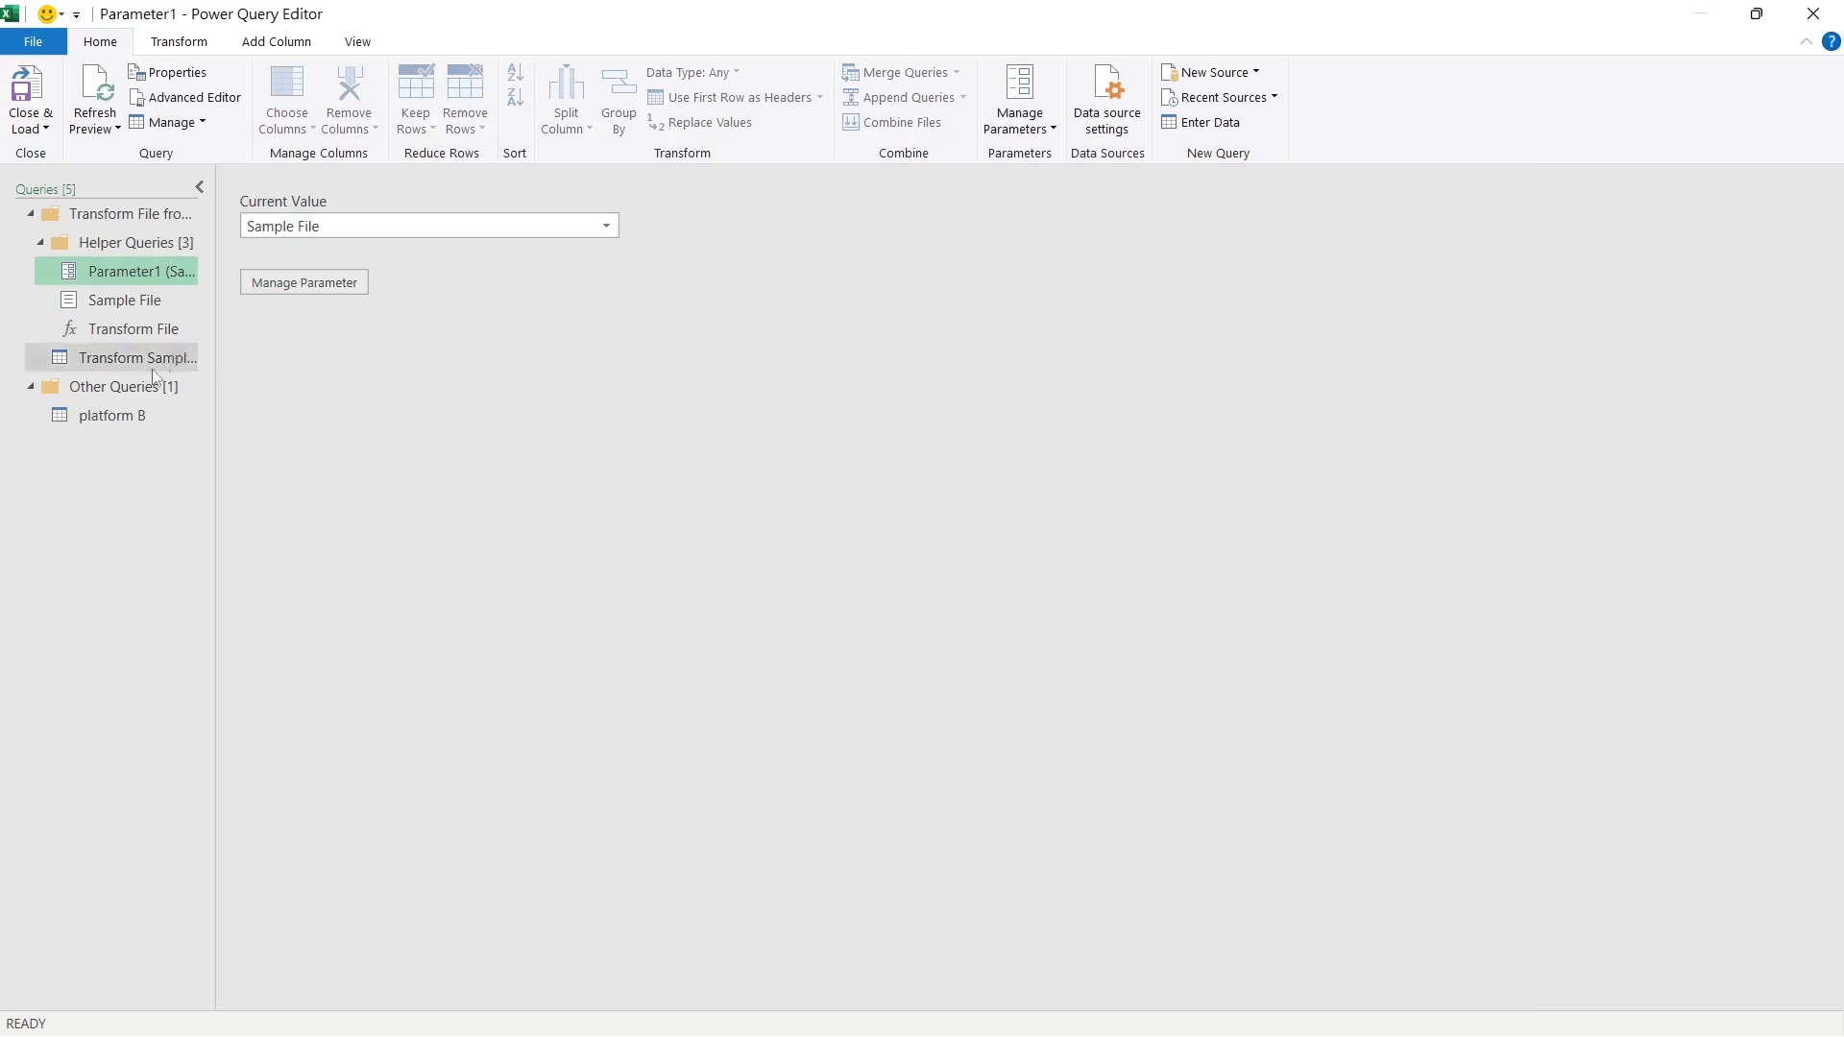
Inspect the folder path used in the Source step of the Sample File and platform B queries.
{"action": "left_click", "coordinate": [137, 308]}
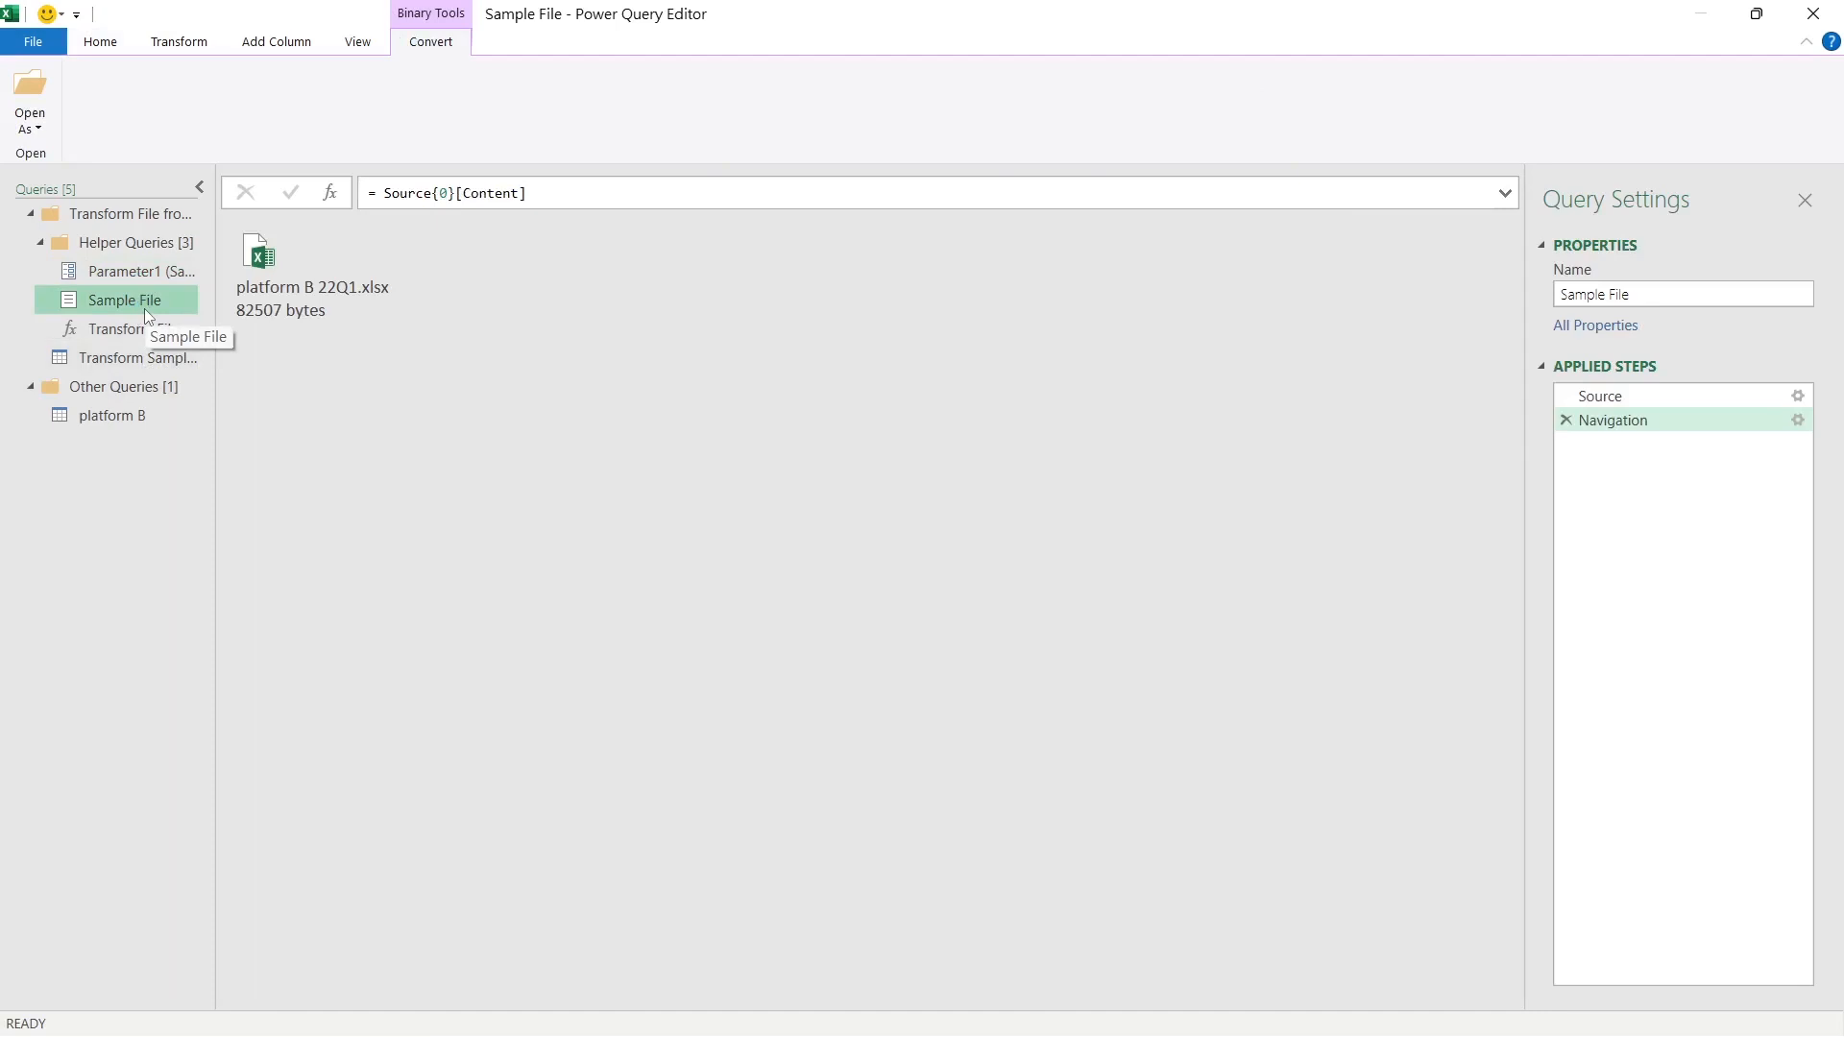
{"action": "left_click", "coordinate": [1592, 394]}
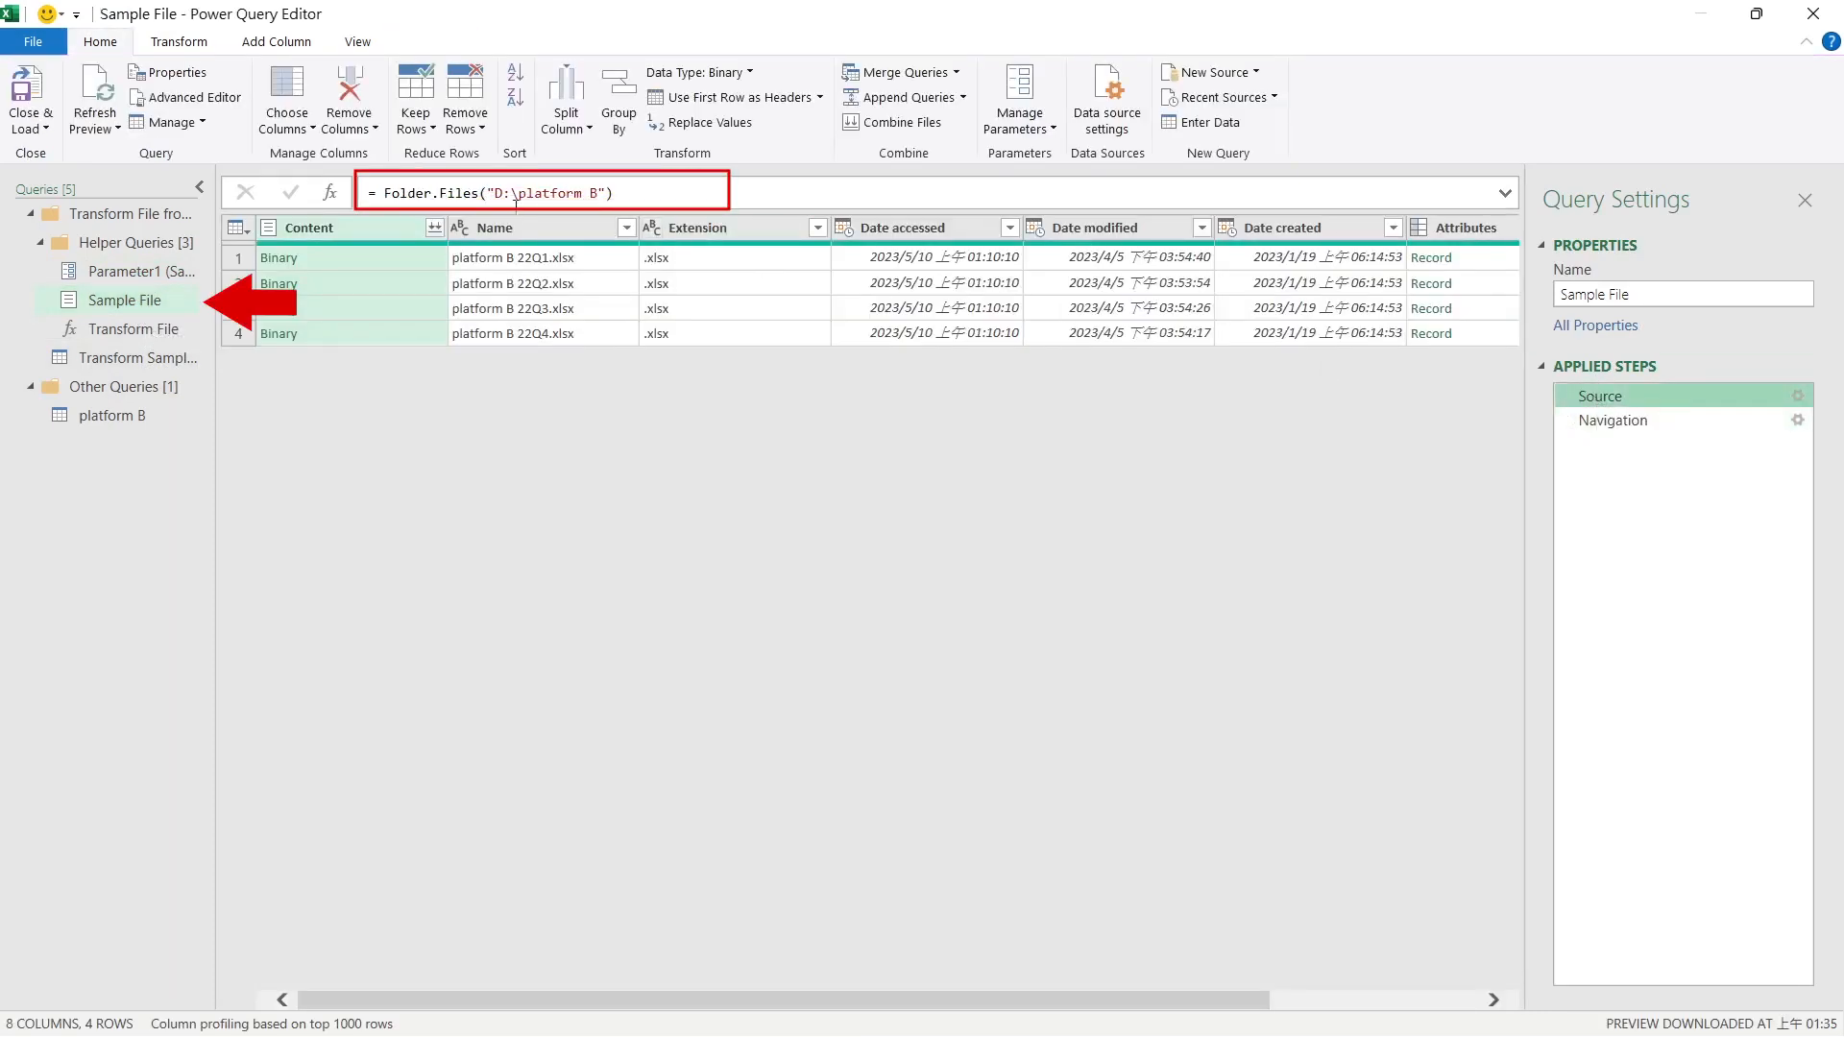
{"action": "left_click", "coordinate": [1797, 397]}
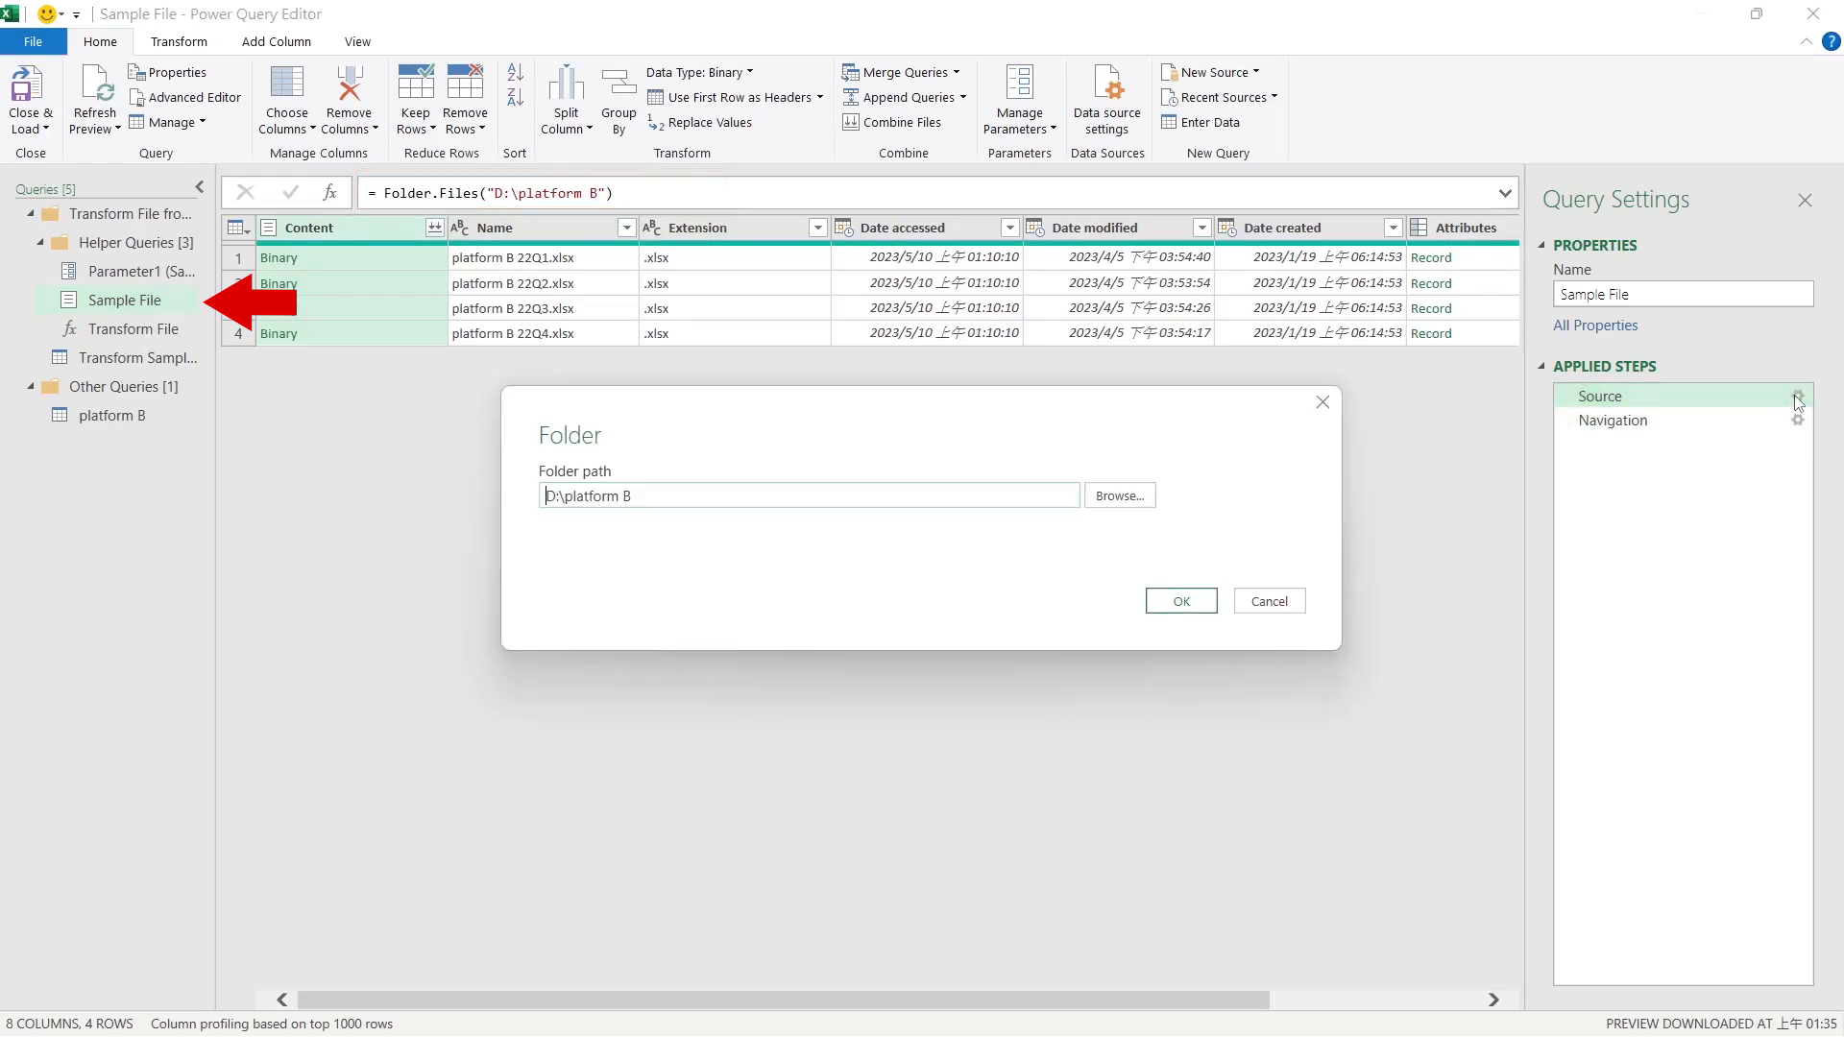
{"action": "left_click", "coordinate": [1269, 601]}
{"action": "left_click", "coordinate": [132, 424]}
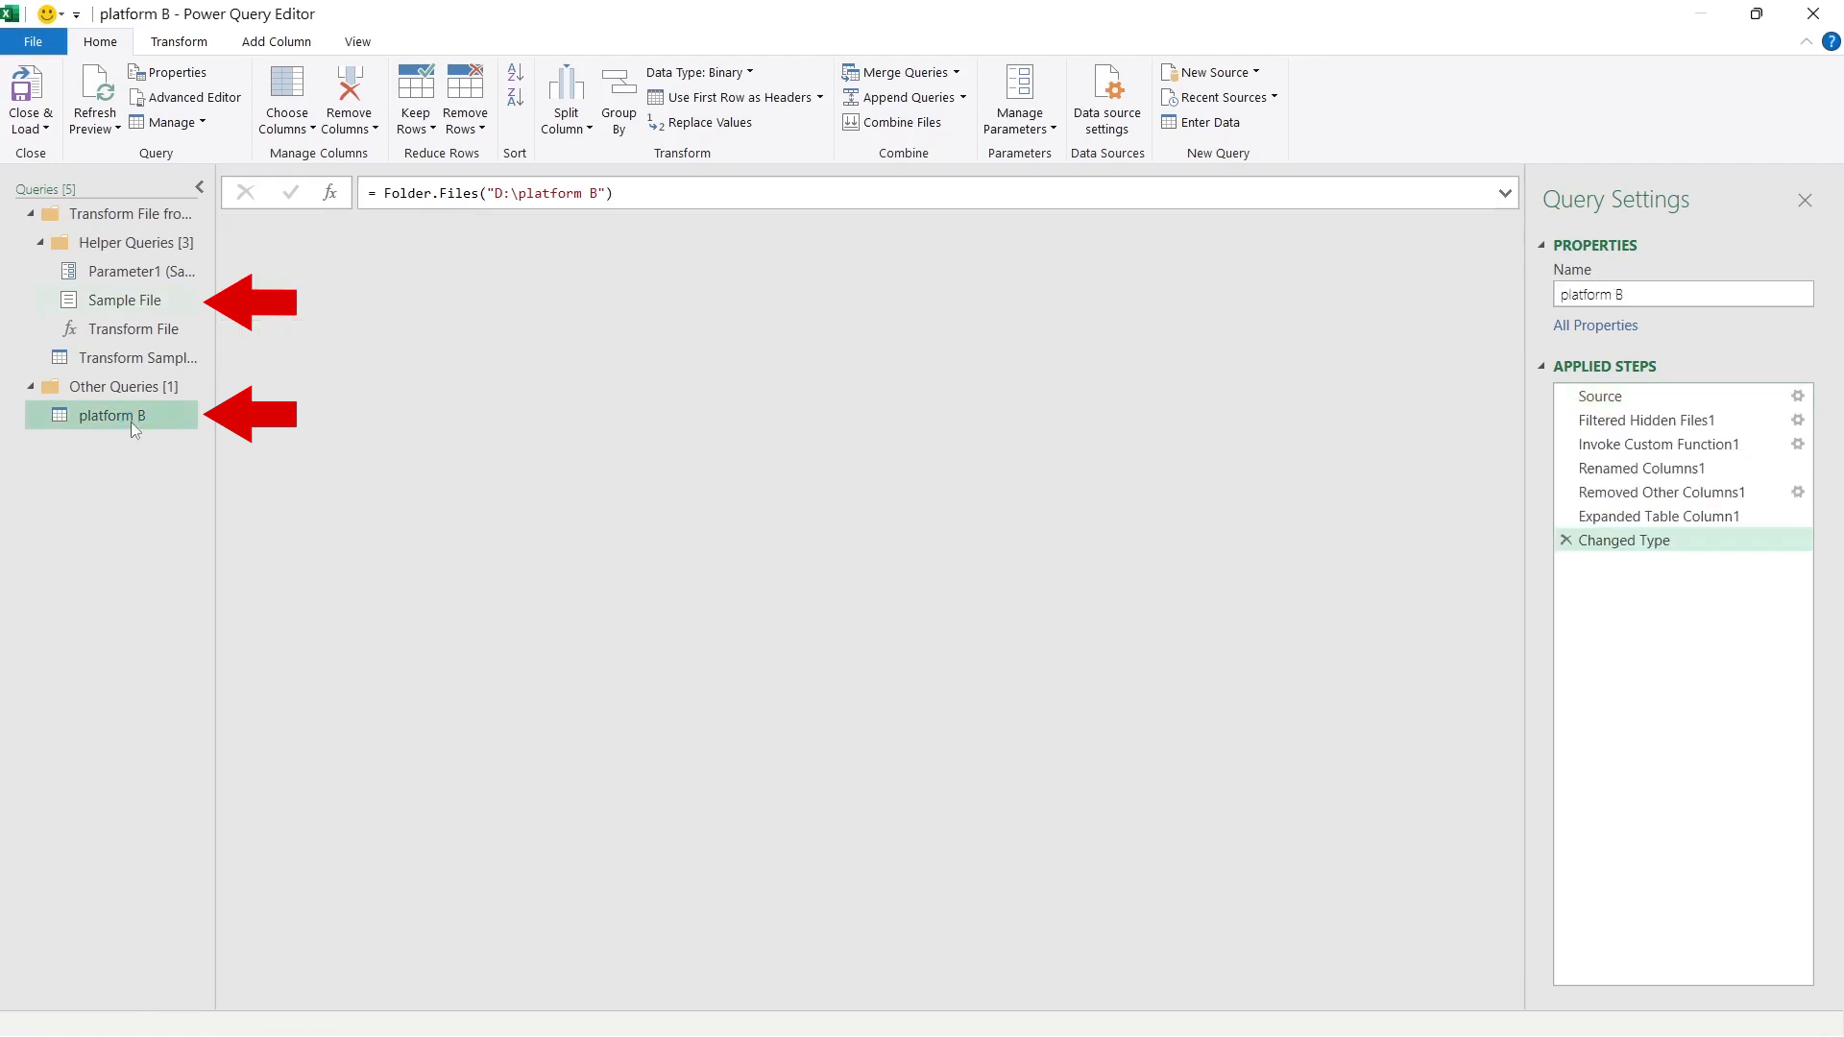
{"action": "left_click", "coordinate": [1629, 398]}
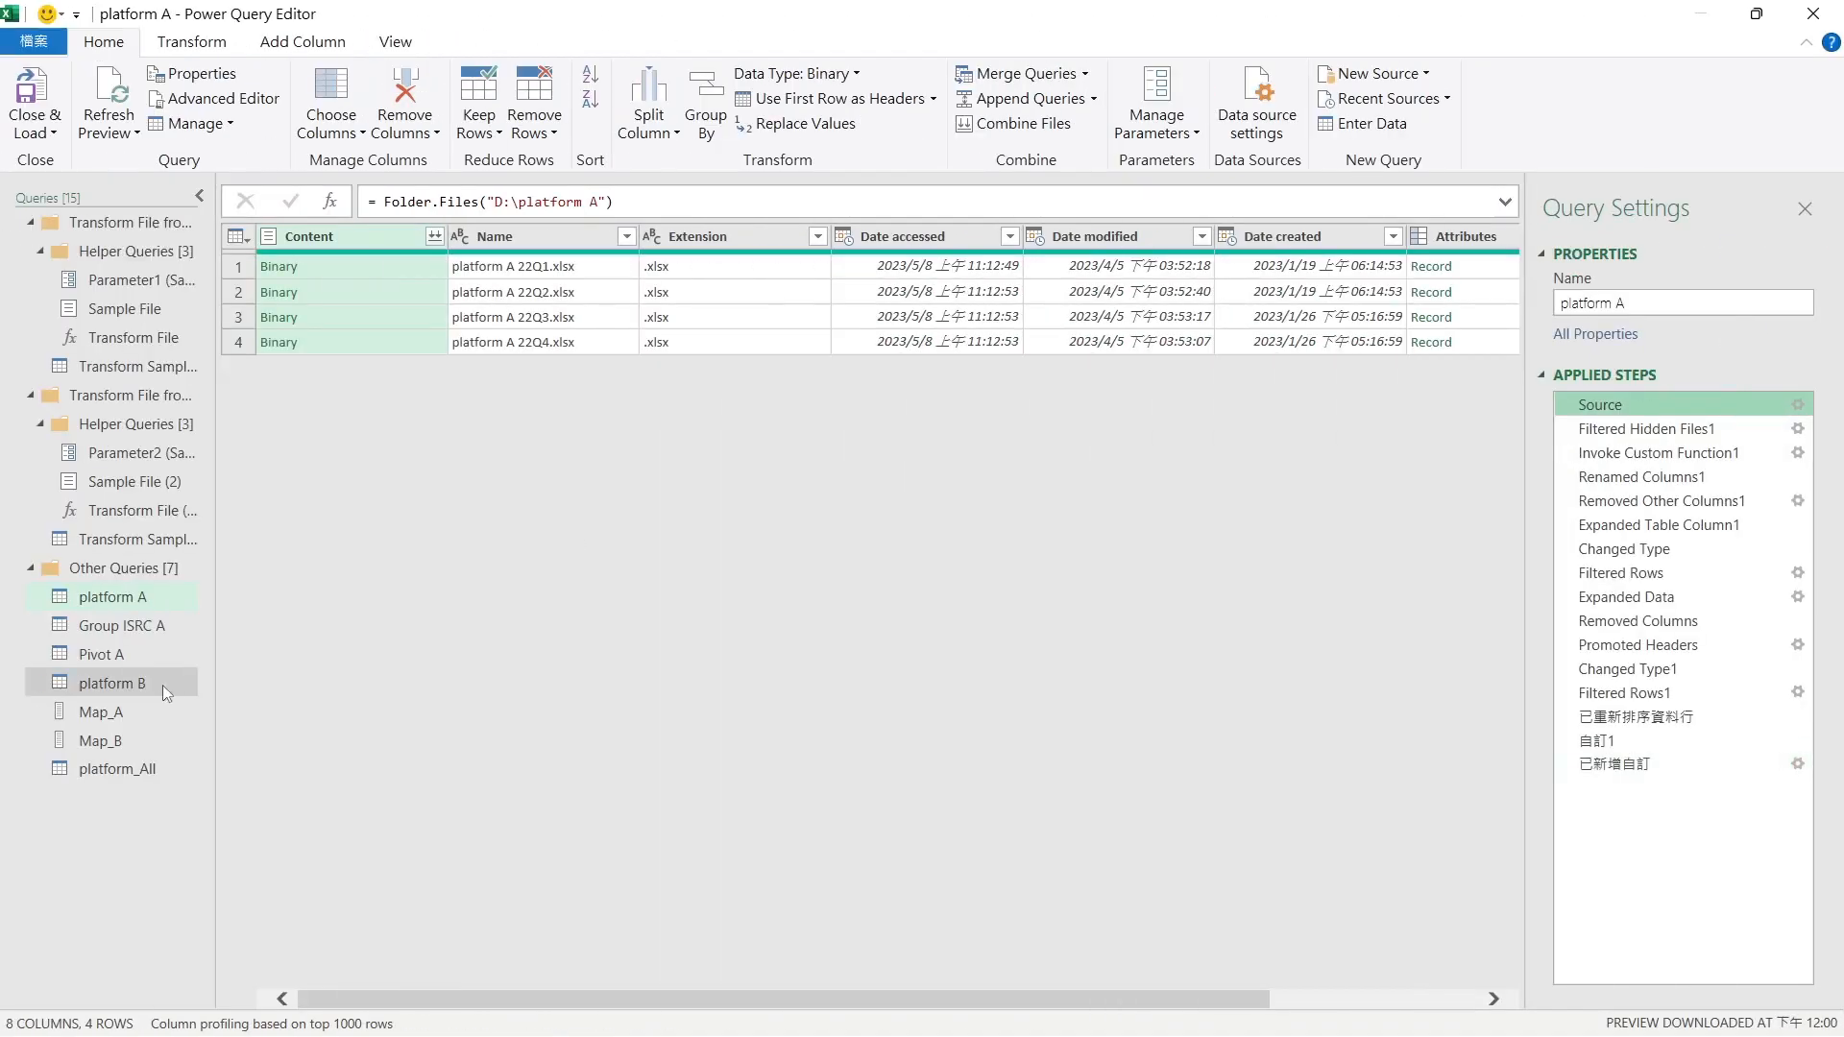
In the workbook with both platforms, refresh the platform B query's preview and view its Source step.
{"action": "left_click", "coordinate": [146, 684]}
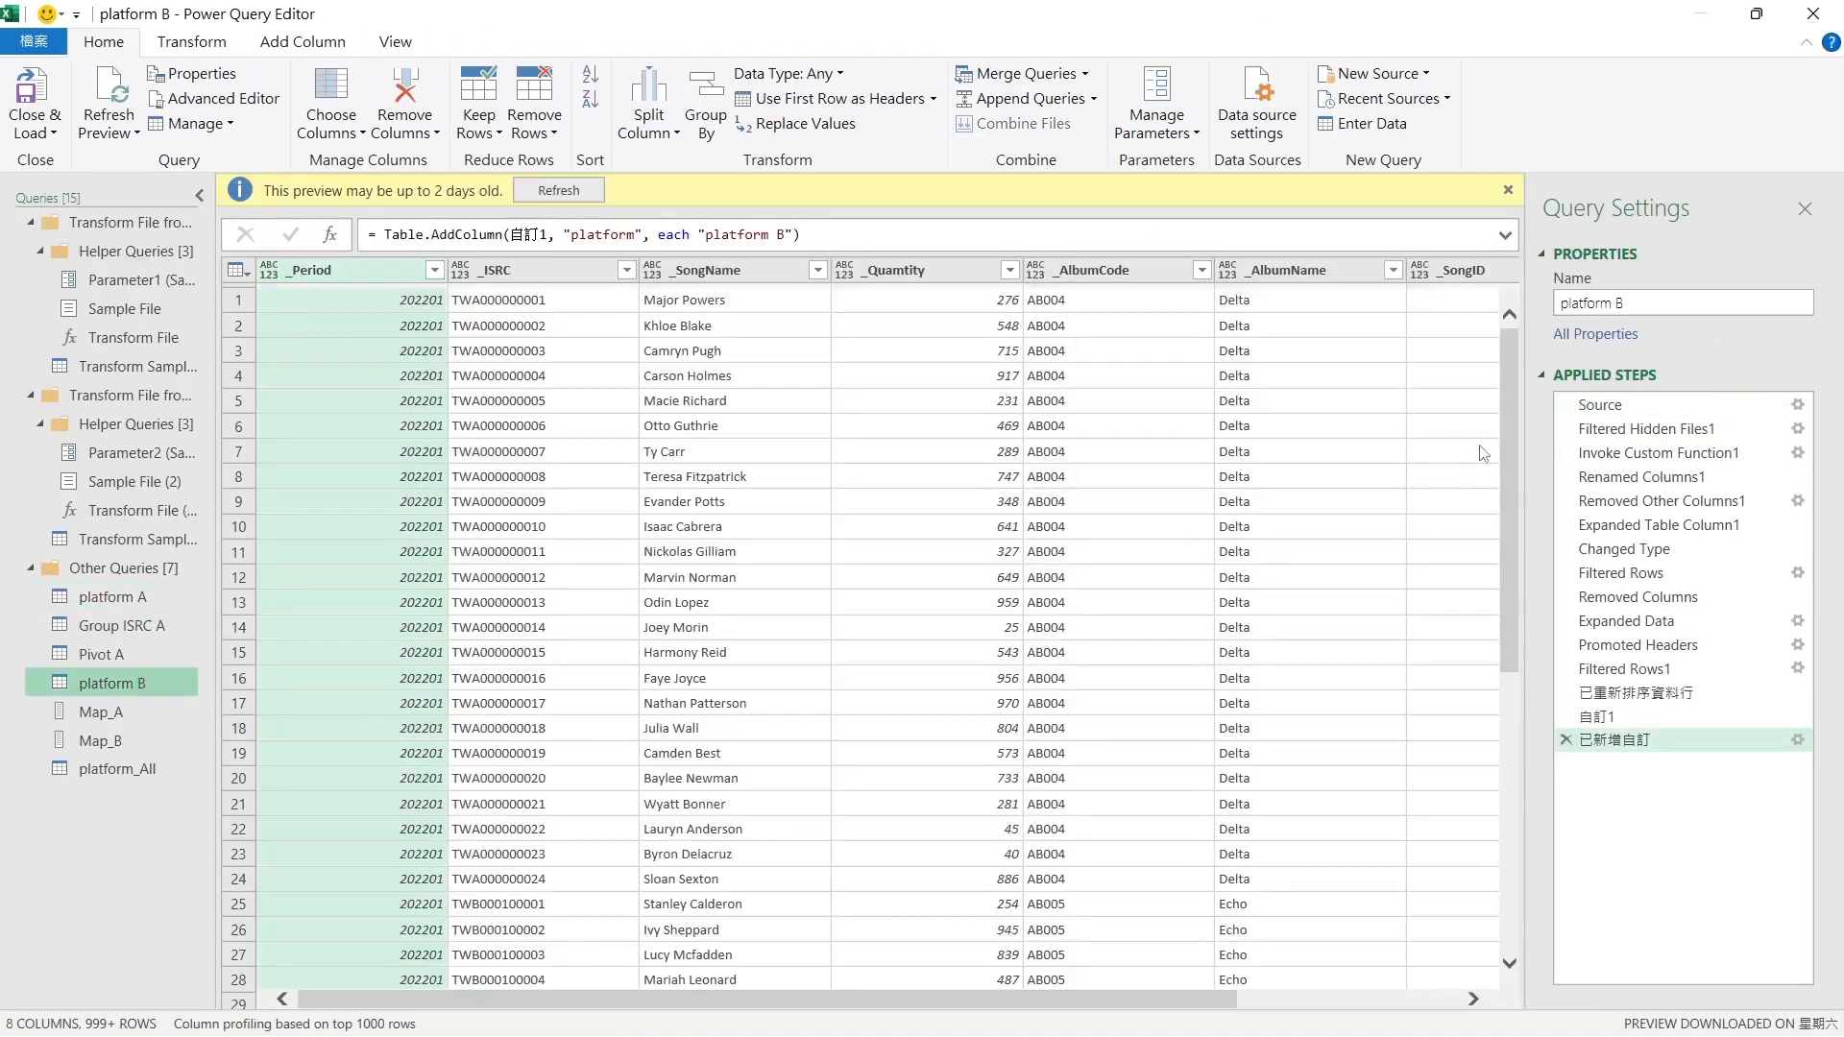
{"action": "left_click", "coordinate": [577, 192]}
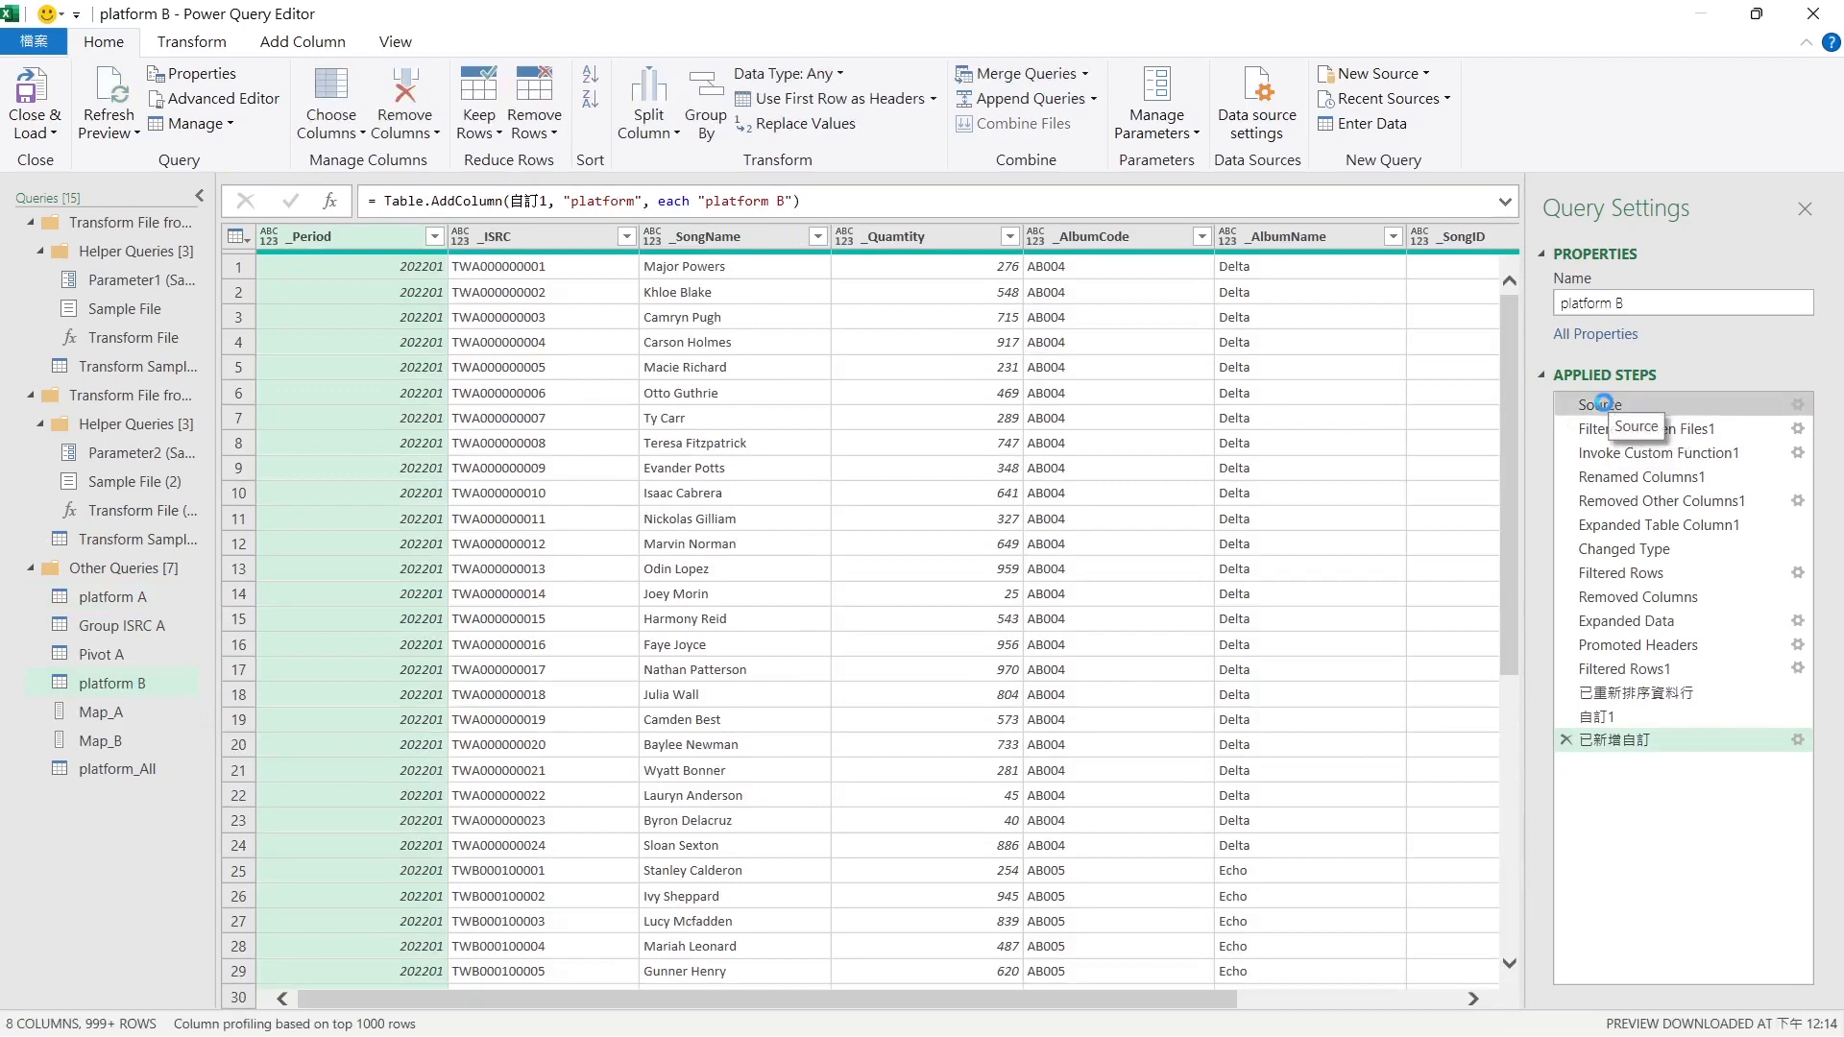
{"action": "left_click", "coordinate": [1602, 405]}
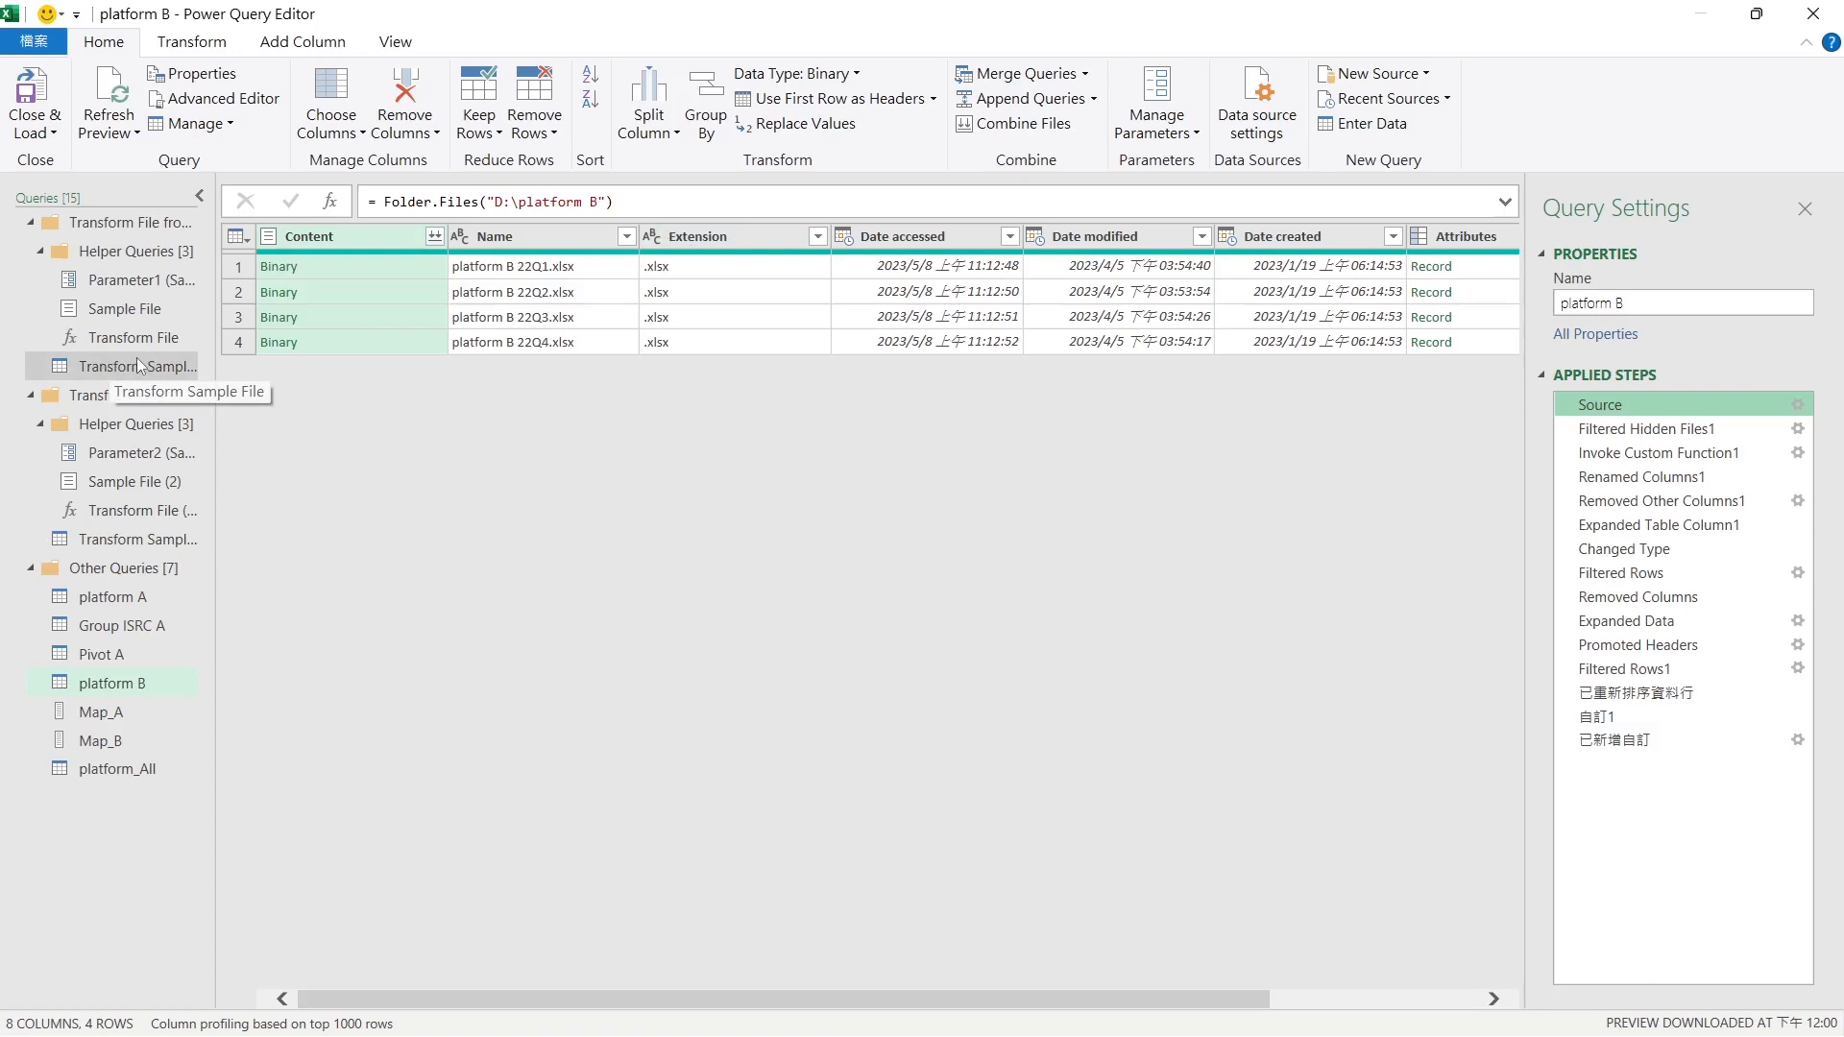
Review the current workbook's data sources and the change-source option for d:\platform b, leaving them as they are.
{"action": "left_click", "coordinate": [1266, 108]}
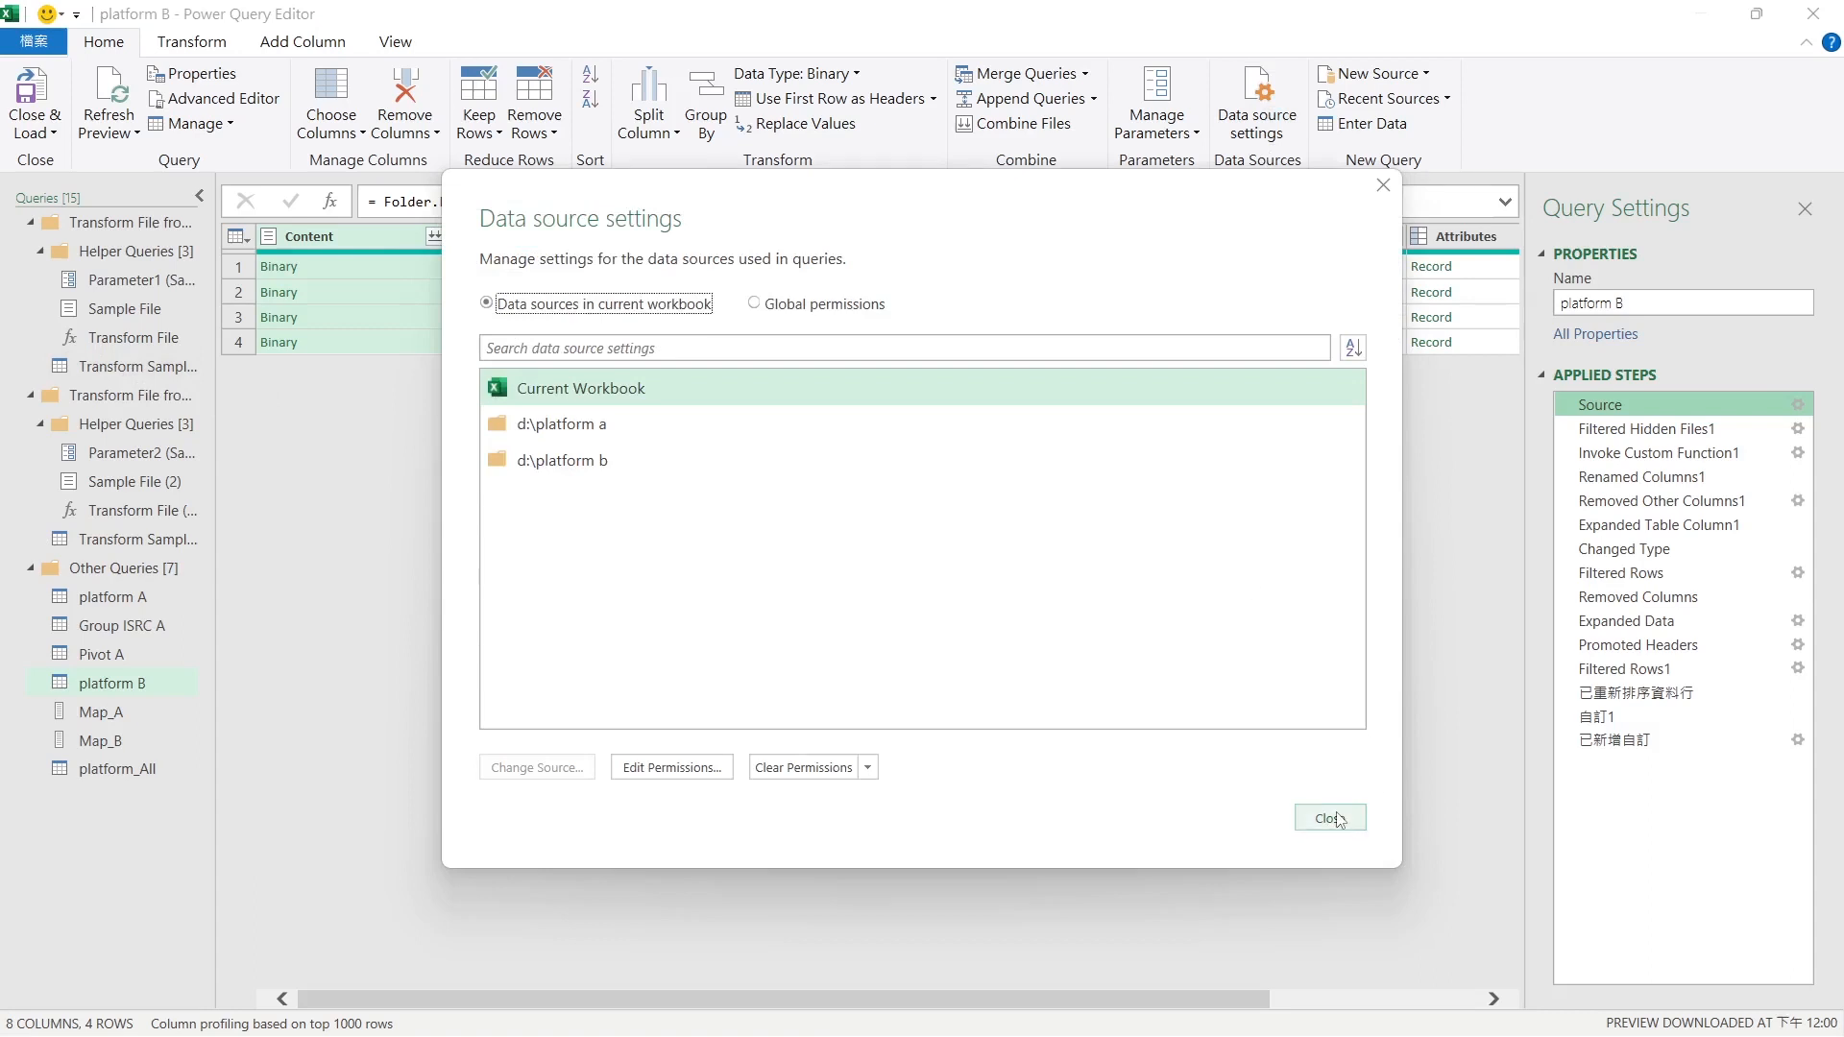
{"action": "left_click", "coordinate": [567, 427]}
{"action": "left_click", "coordinate": [561, 464]}
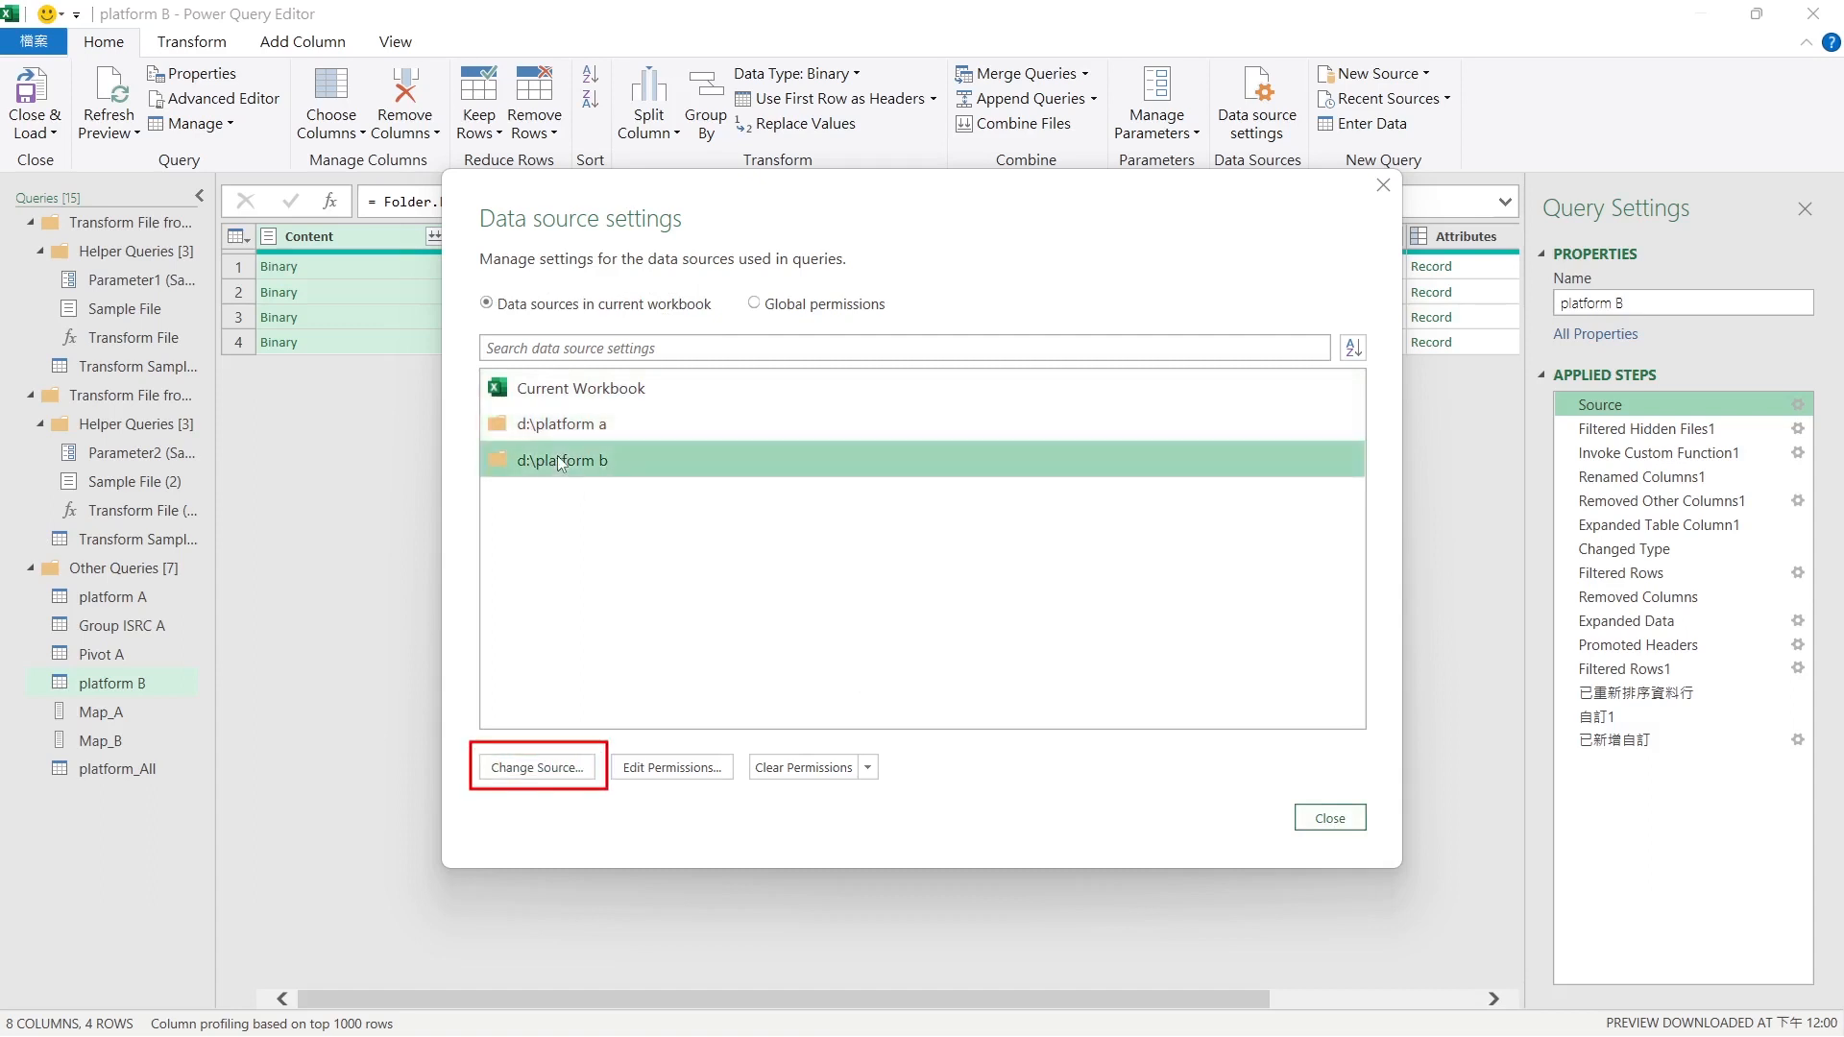
{"action": "left_click", "coordinate": [553, 774]}
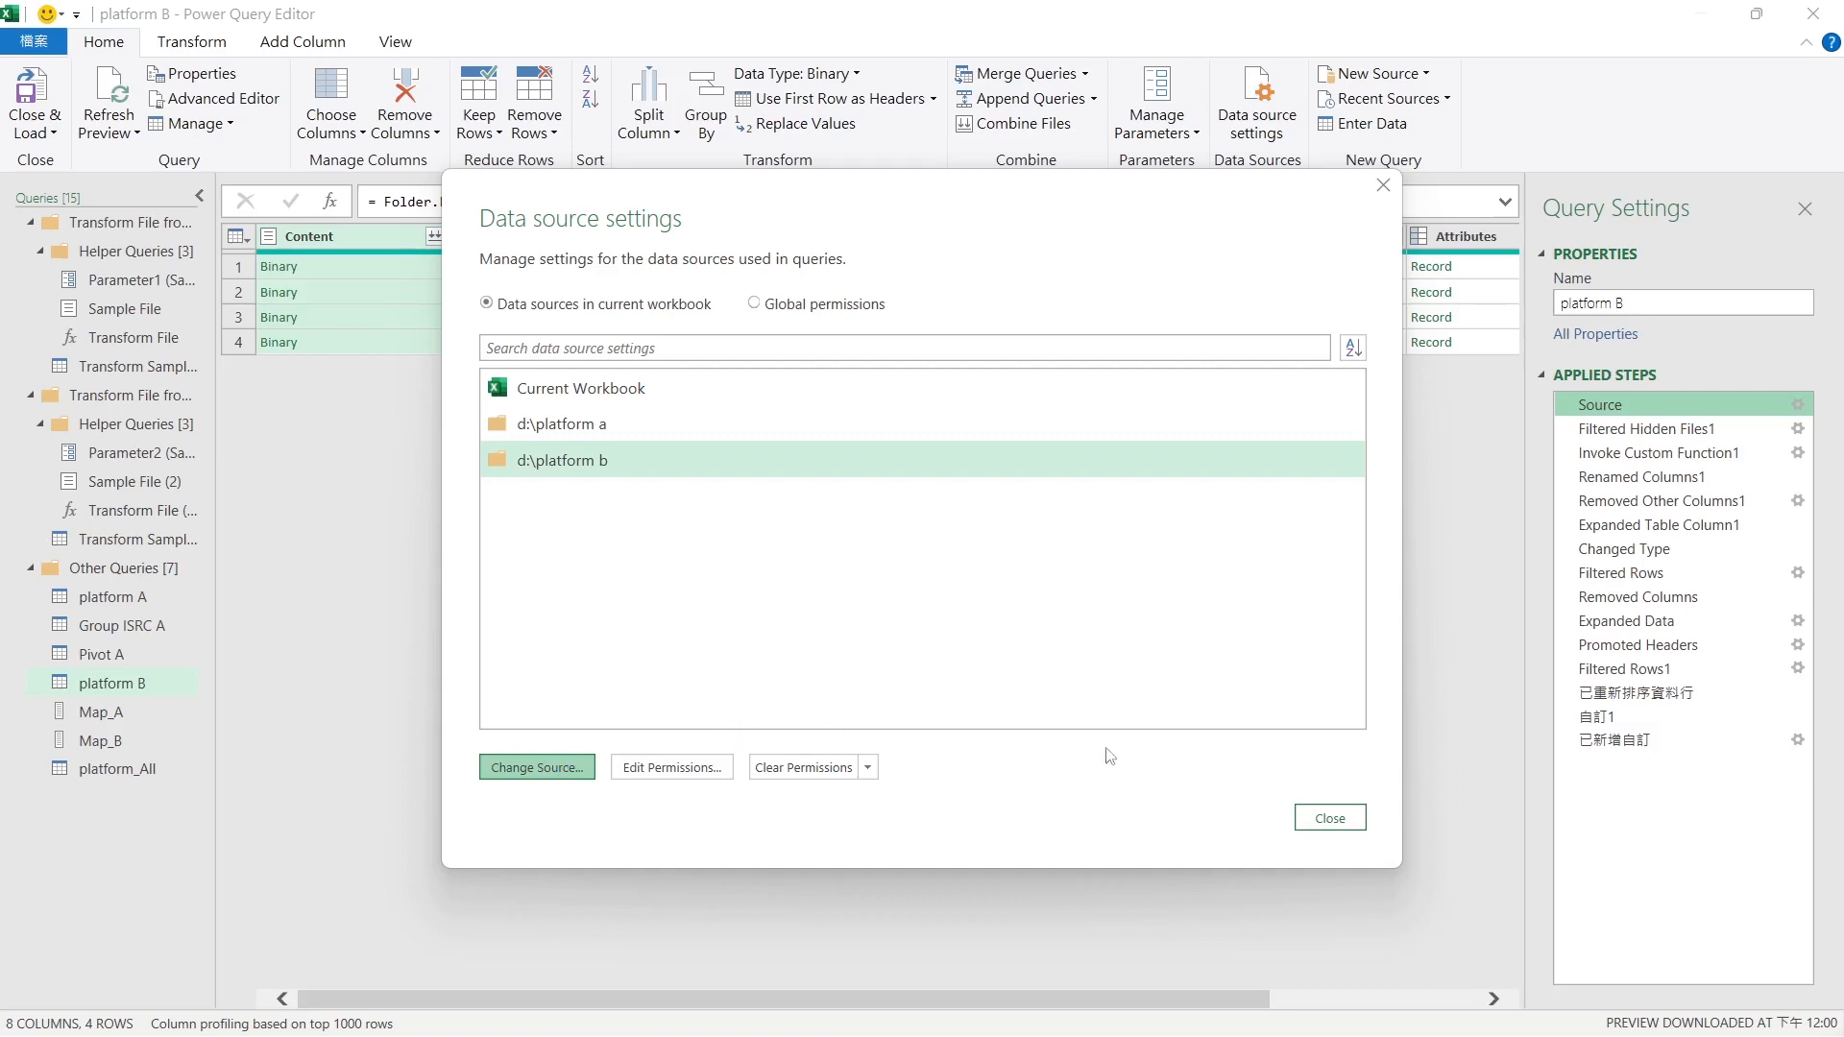
{"action": "left_click", "coordinate": [1269, 602]}
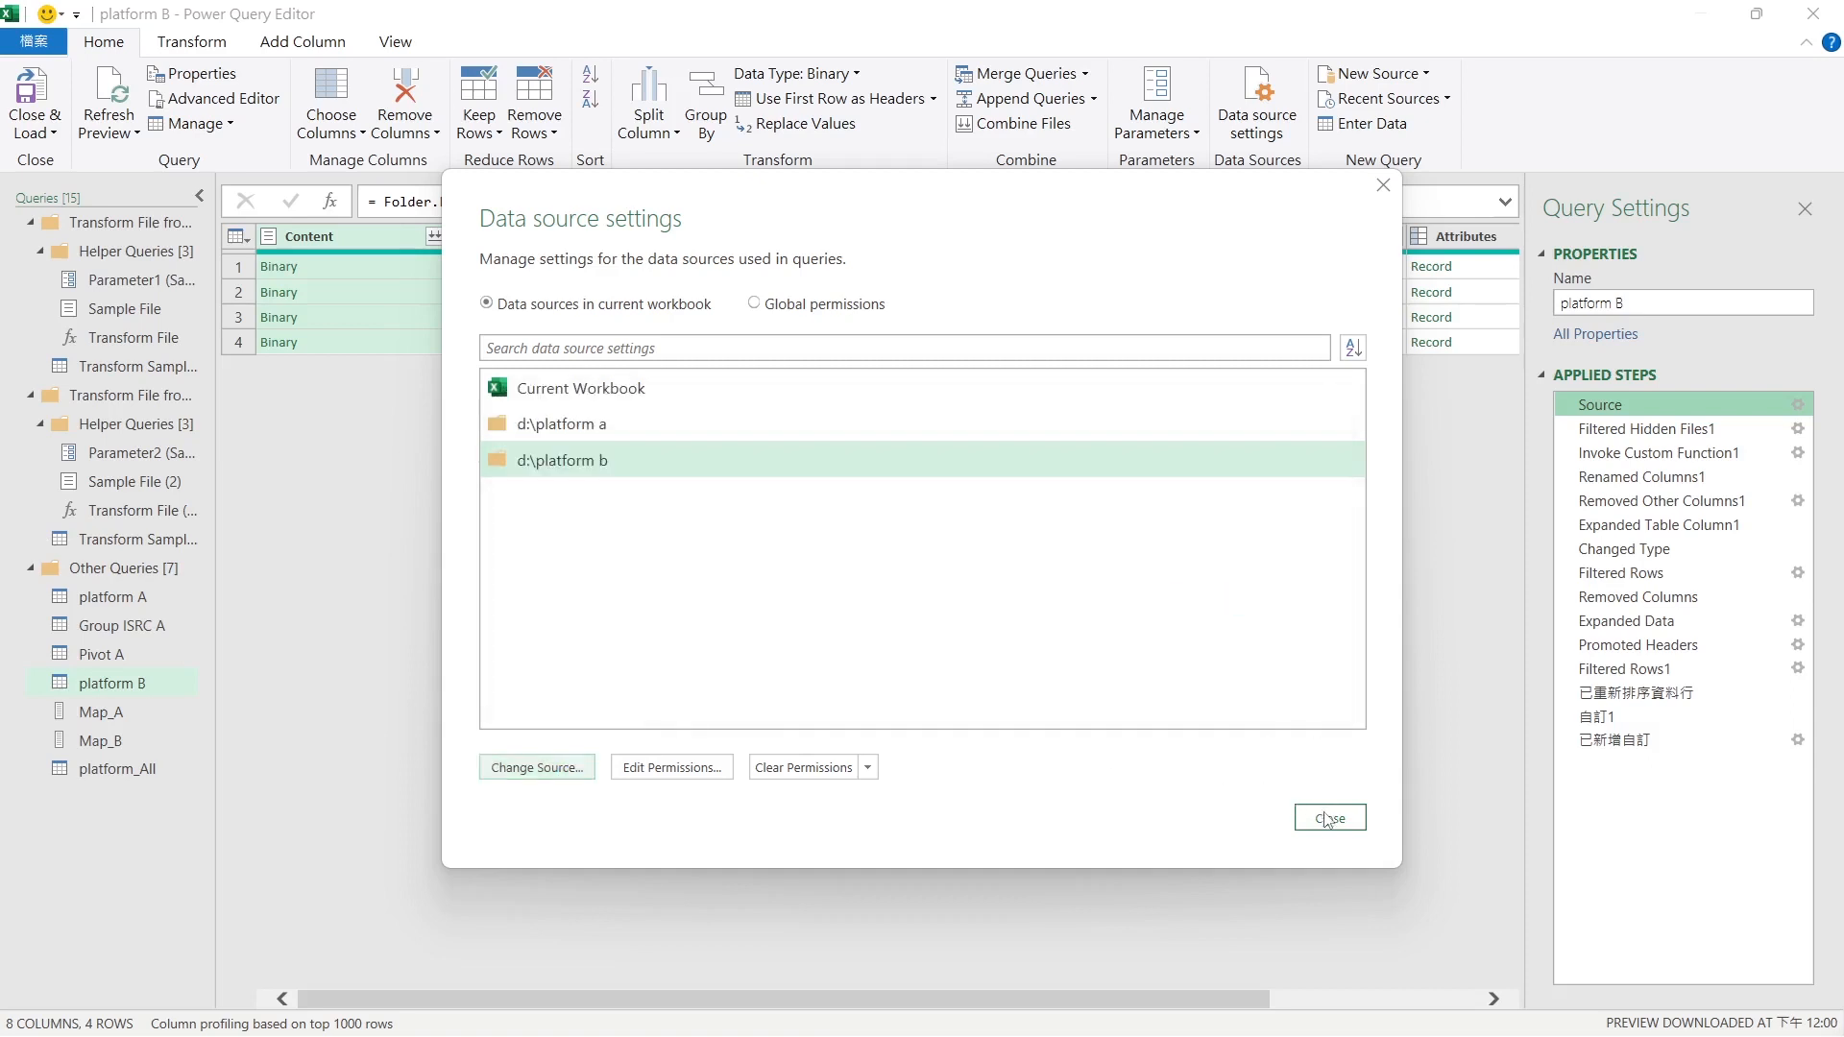
{"action": "left_click", "coordinate": [1328, 819]}
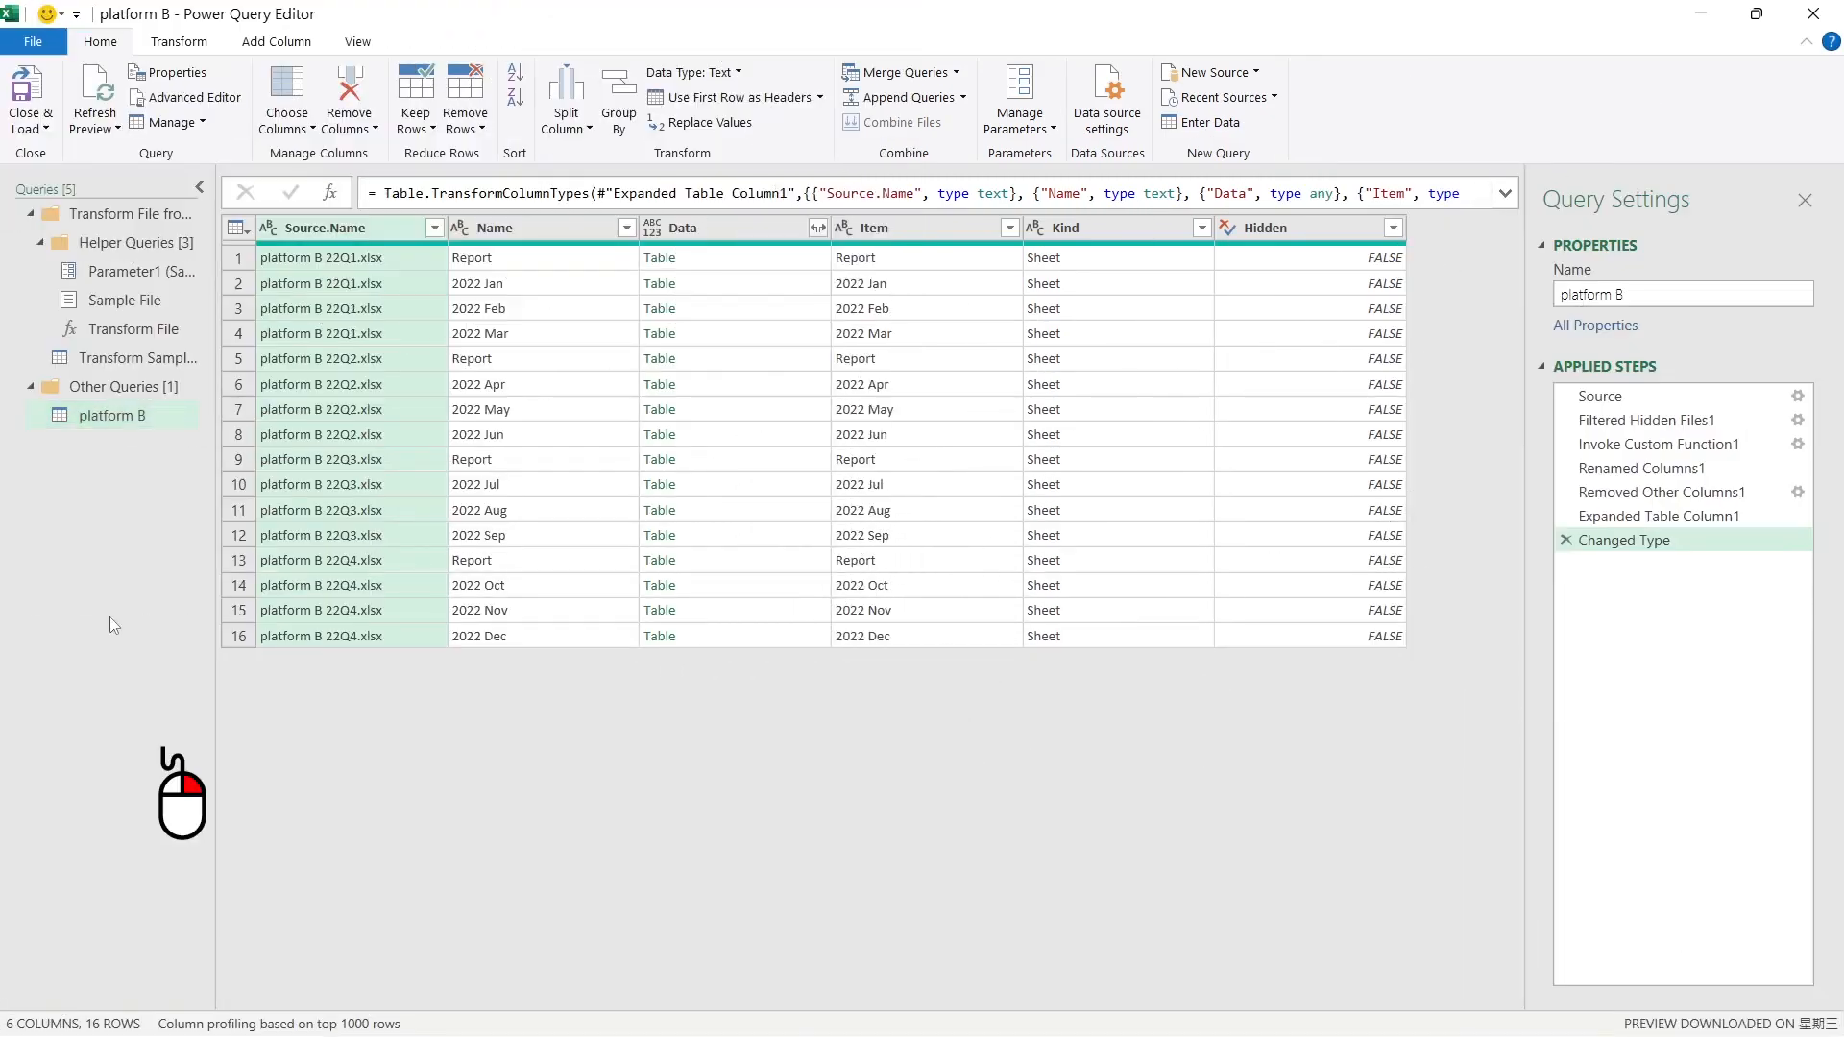
Create a blank query containing the full path of the platform B folder on the account's Desktop.
{"action": "right_click", "coordinate": [96, 509]}
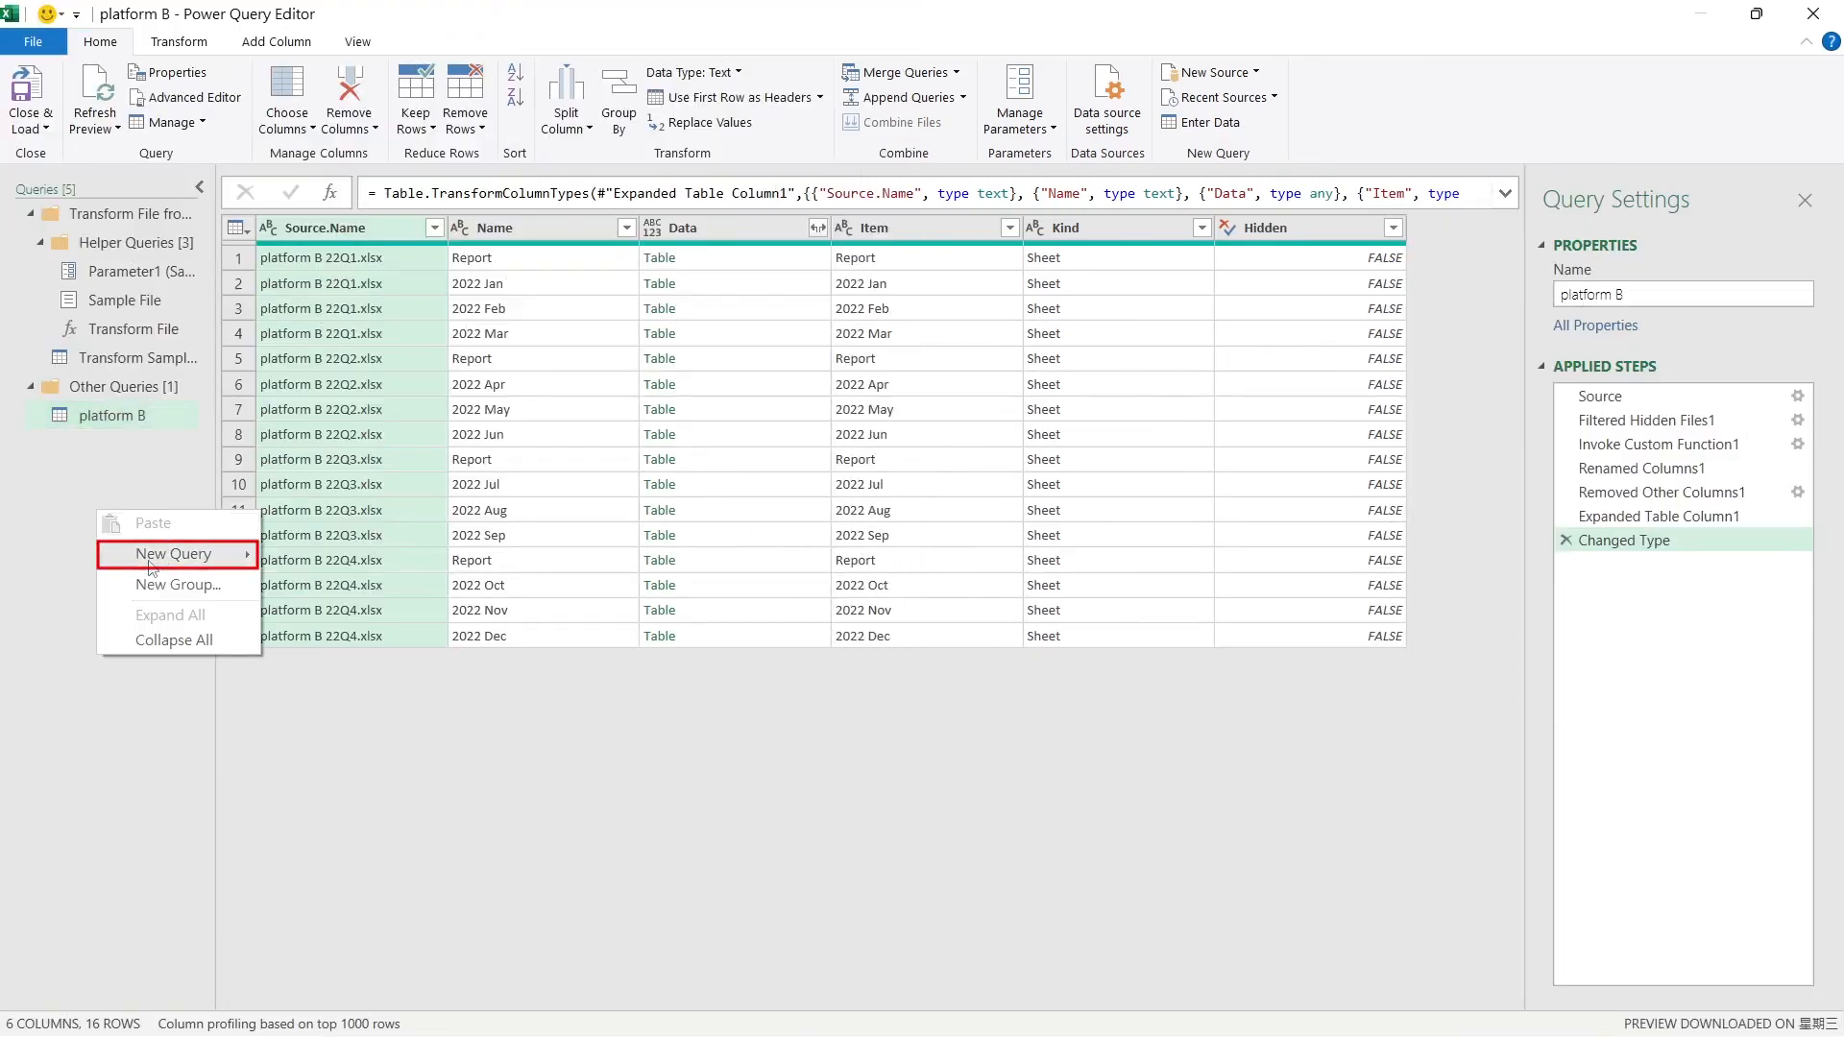
{"action": "mouse_move", "coordinate": [150, 567]}
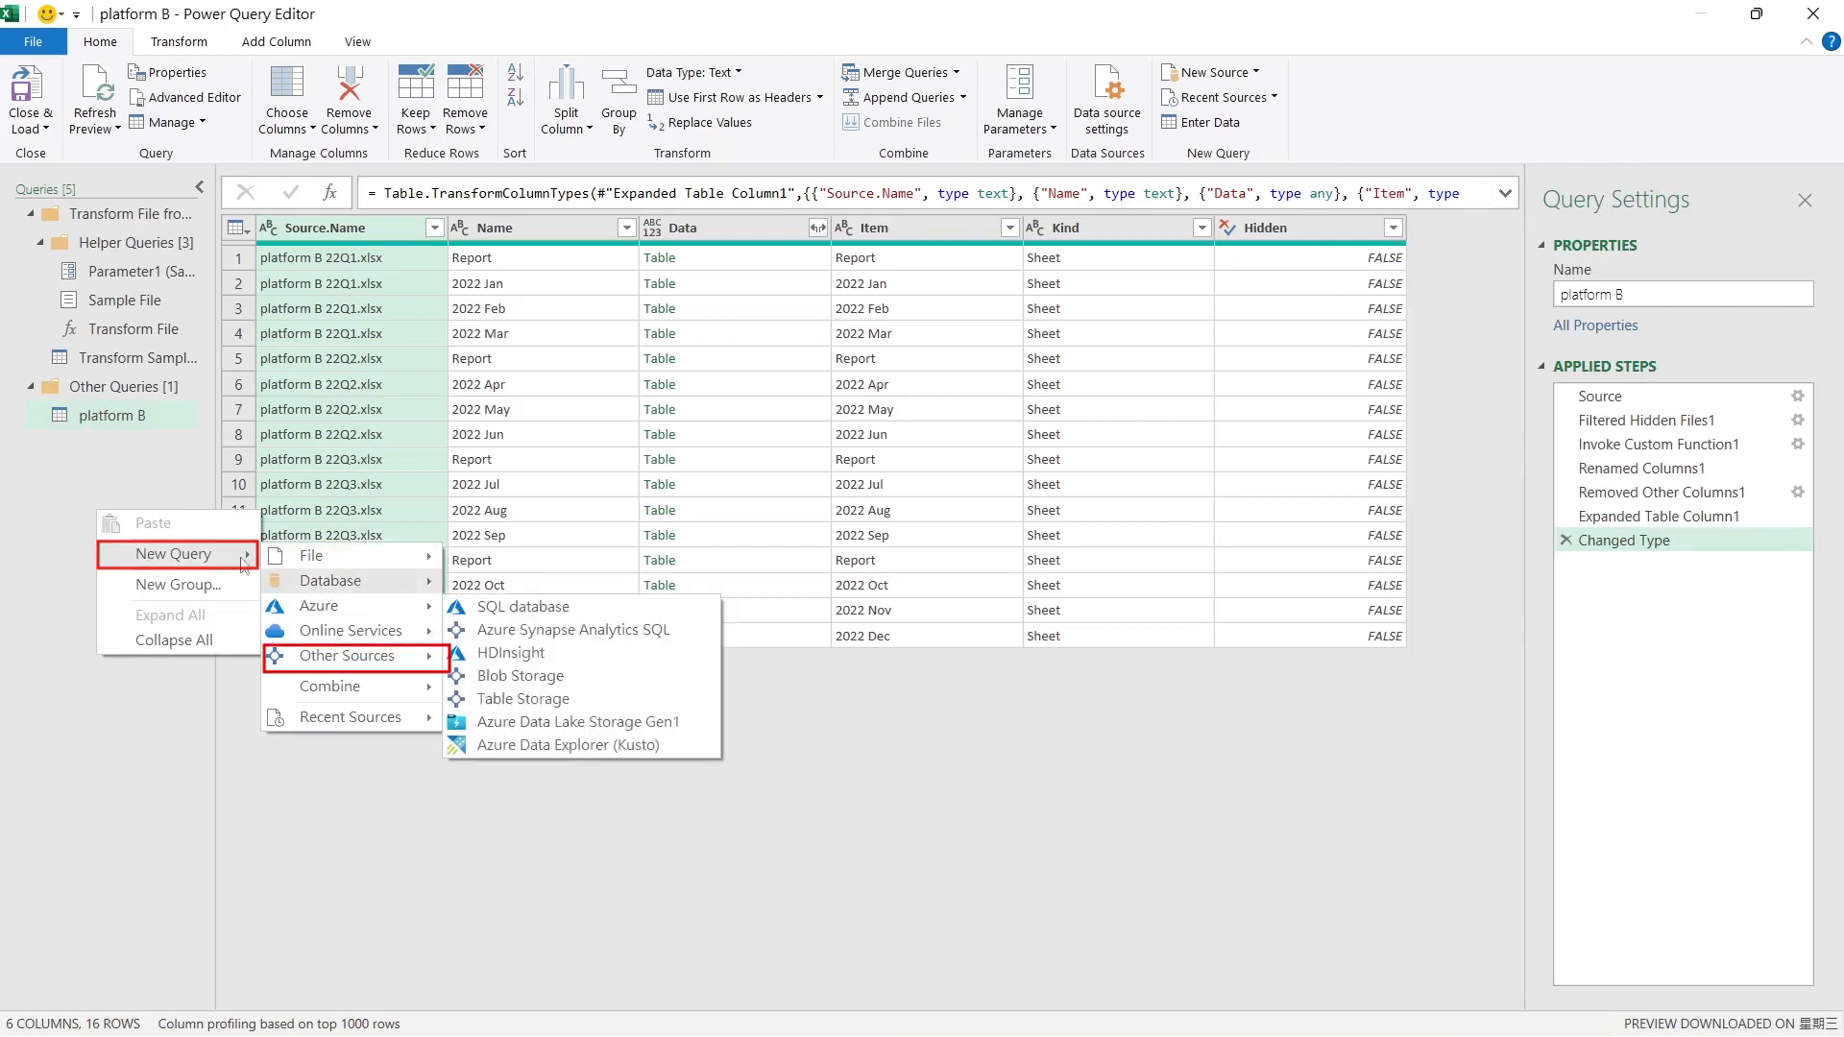
{"action": "mouse_move", "coordinate": [365, 657]}
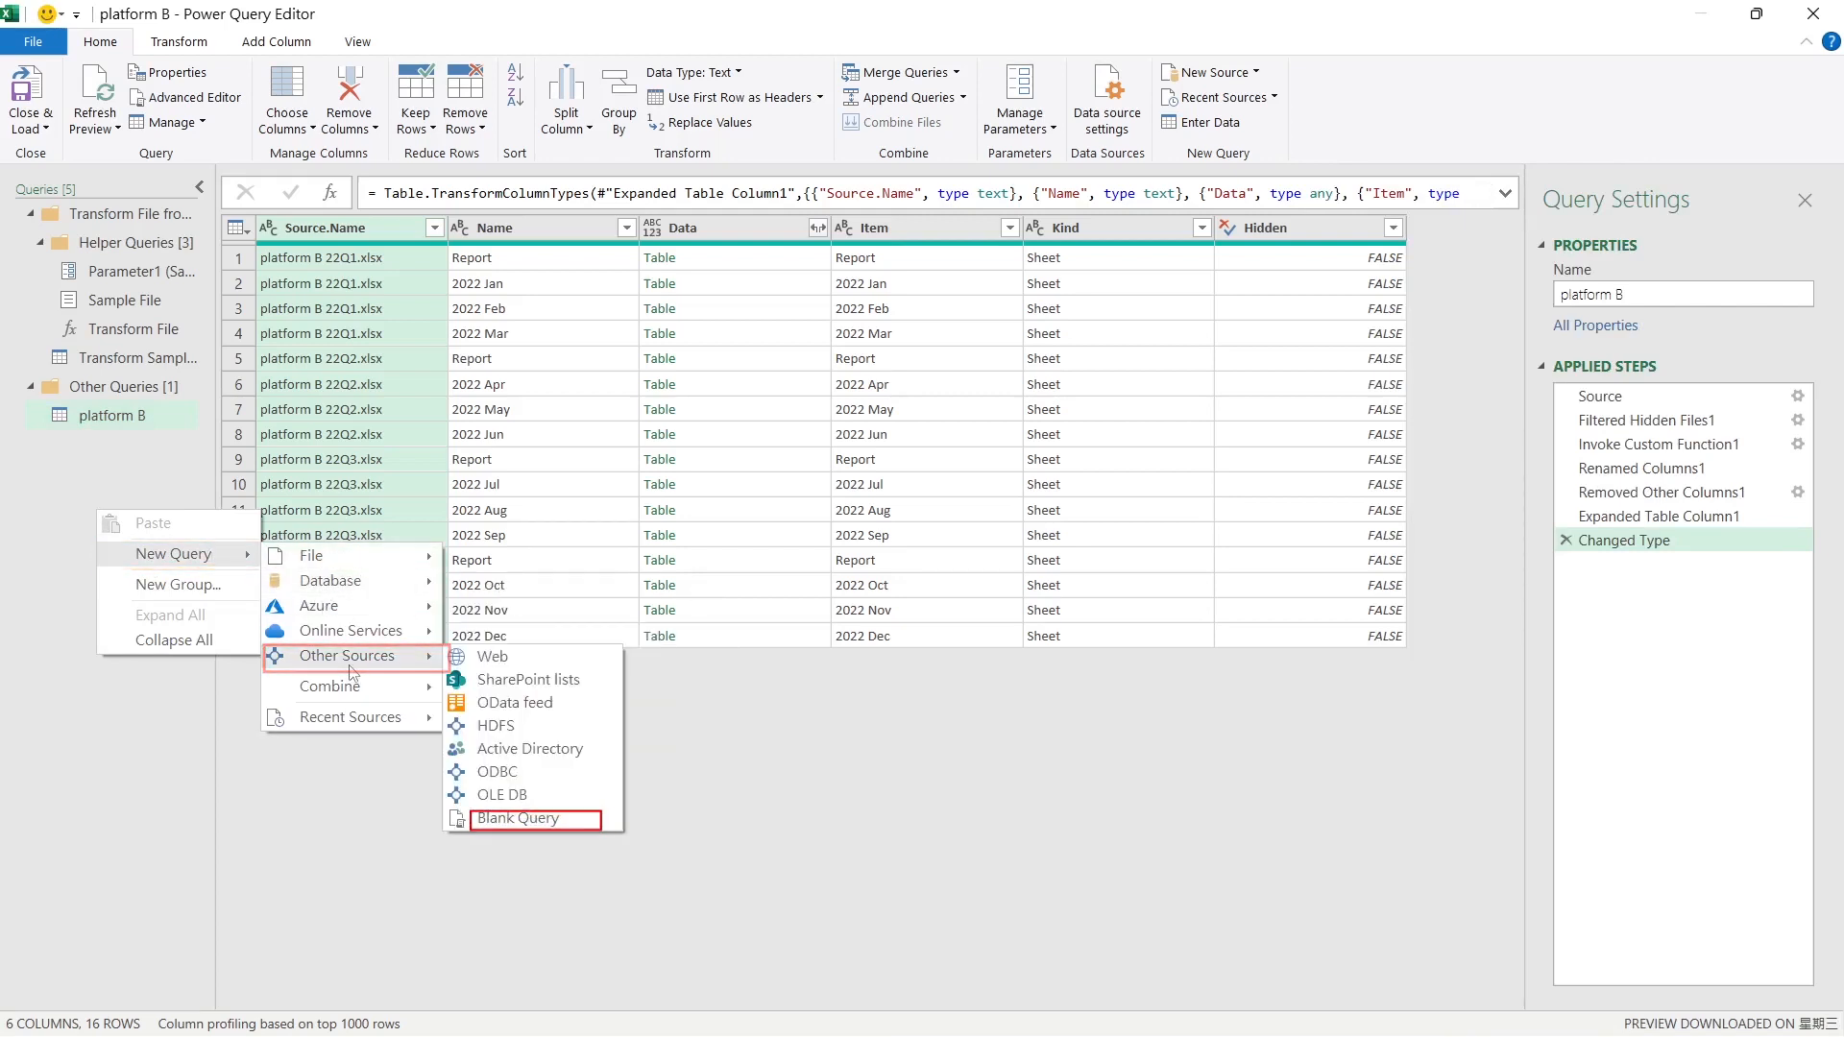
{"action": "left_click", "coordinate": [497, 818]}
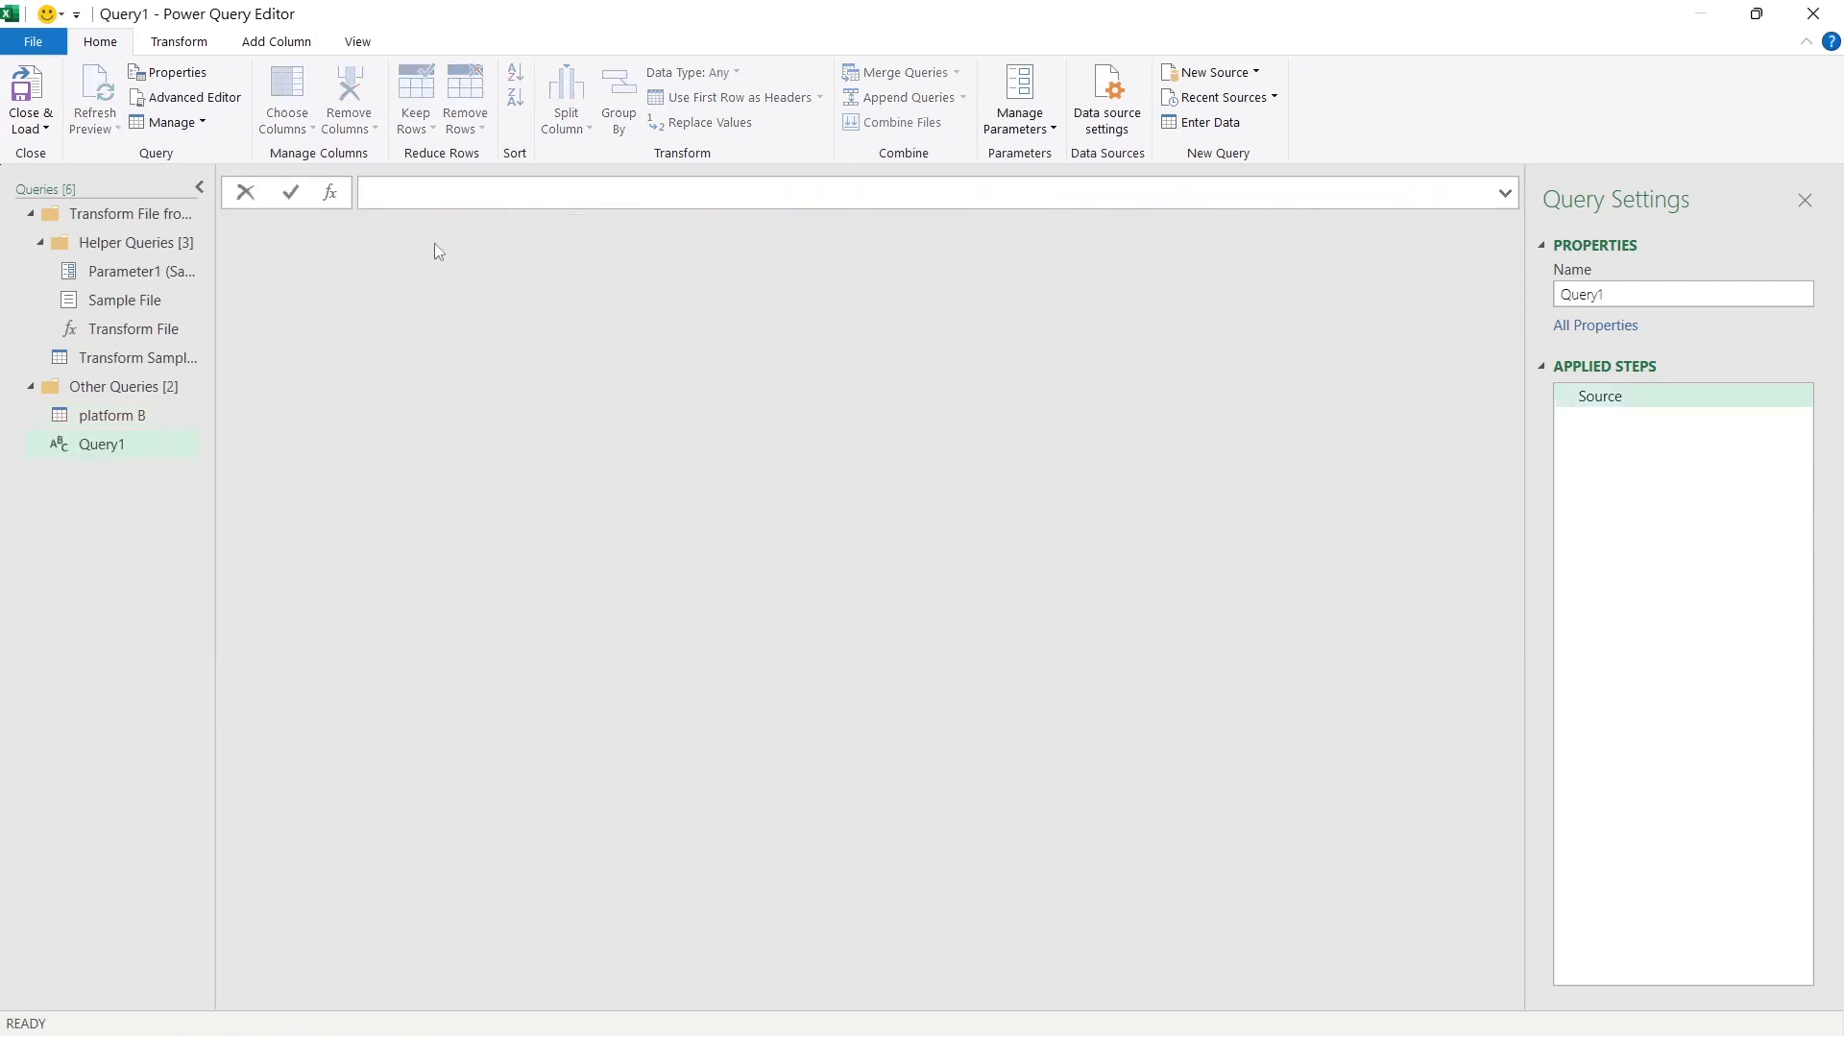
{"action": "type", "text": "C:\\Users\\Marionettes\\Desktop\\platform B"}
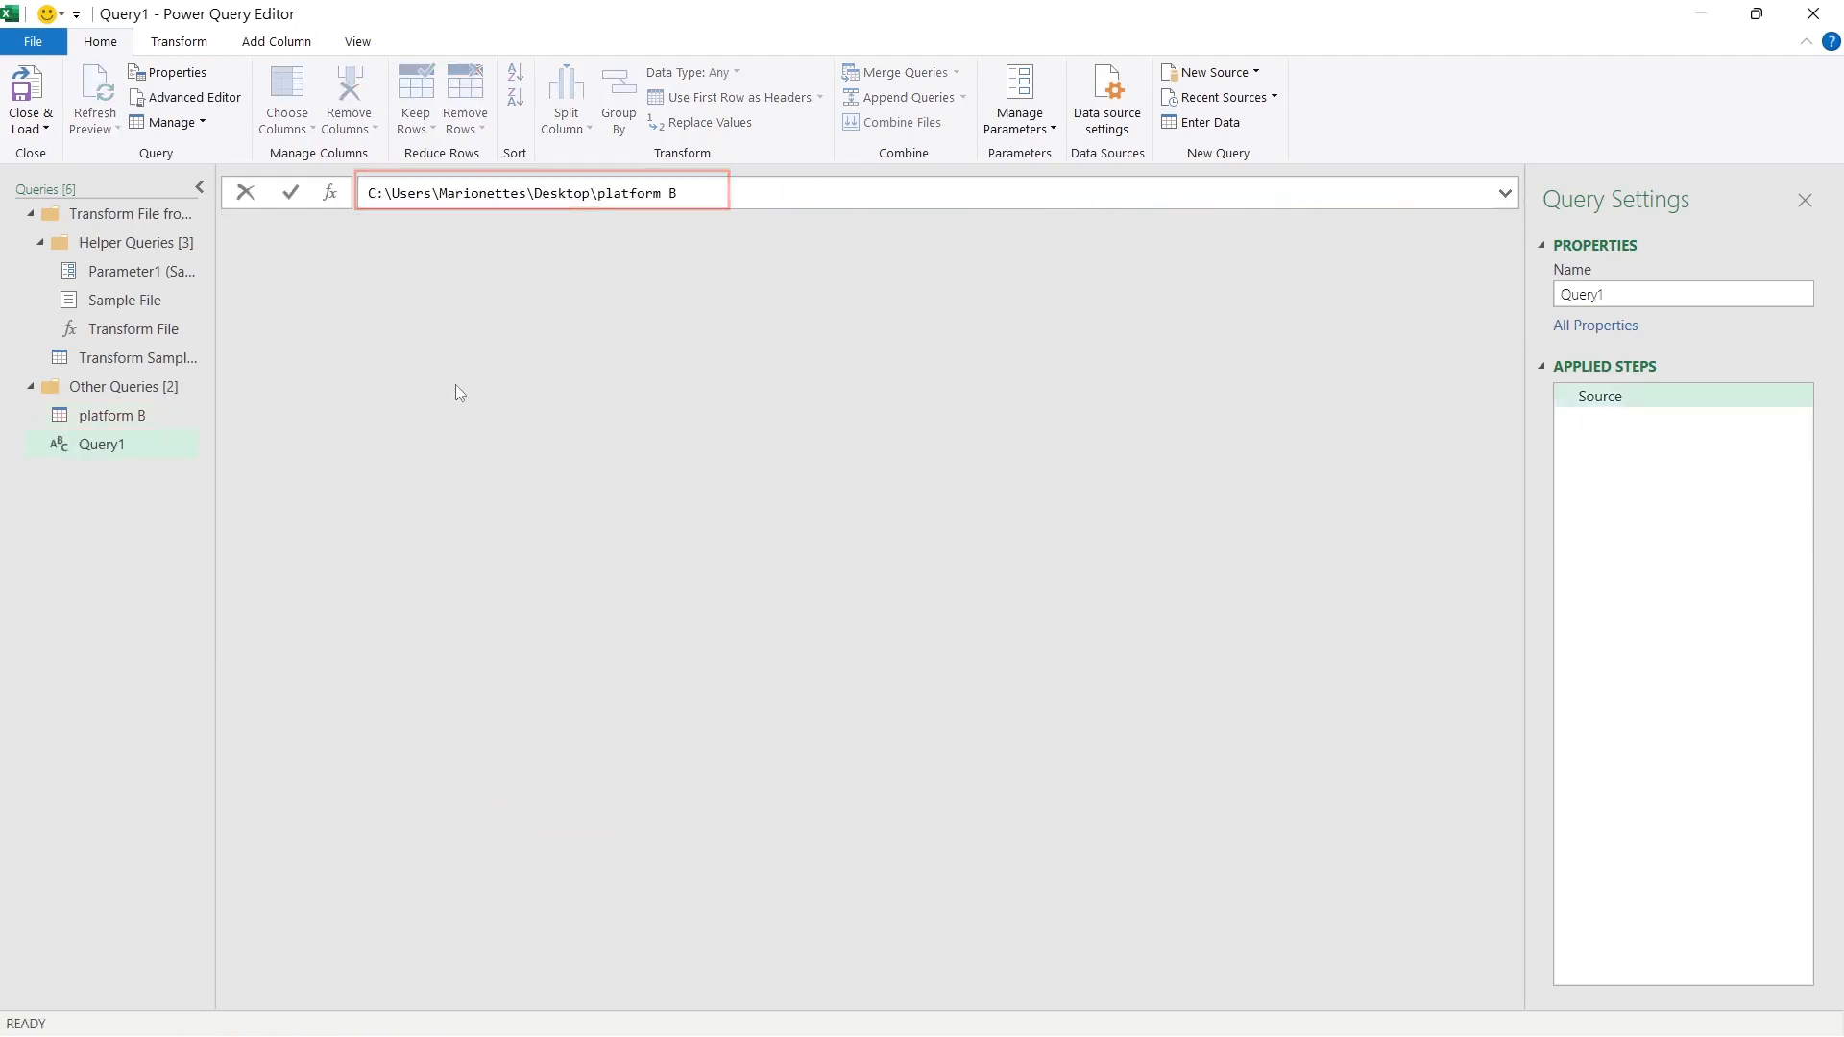
{"action": "key", "text": "Return"}
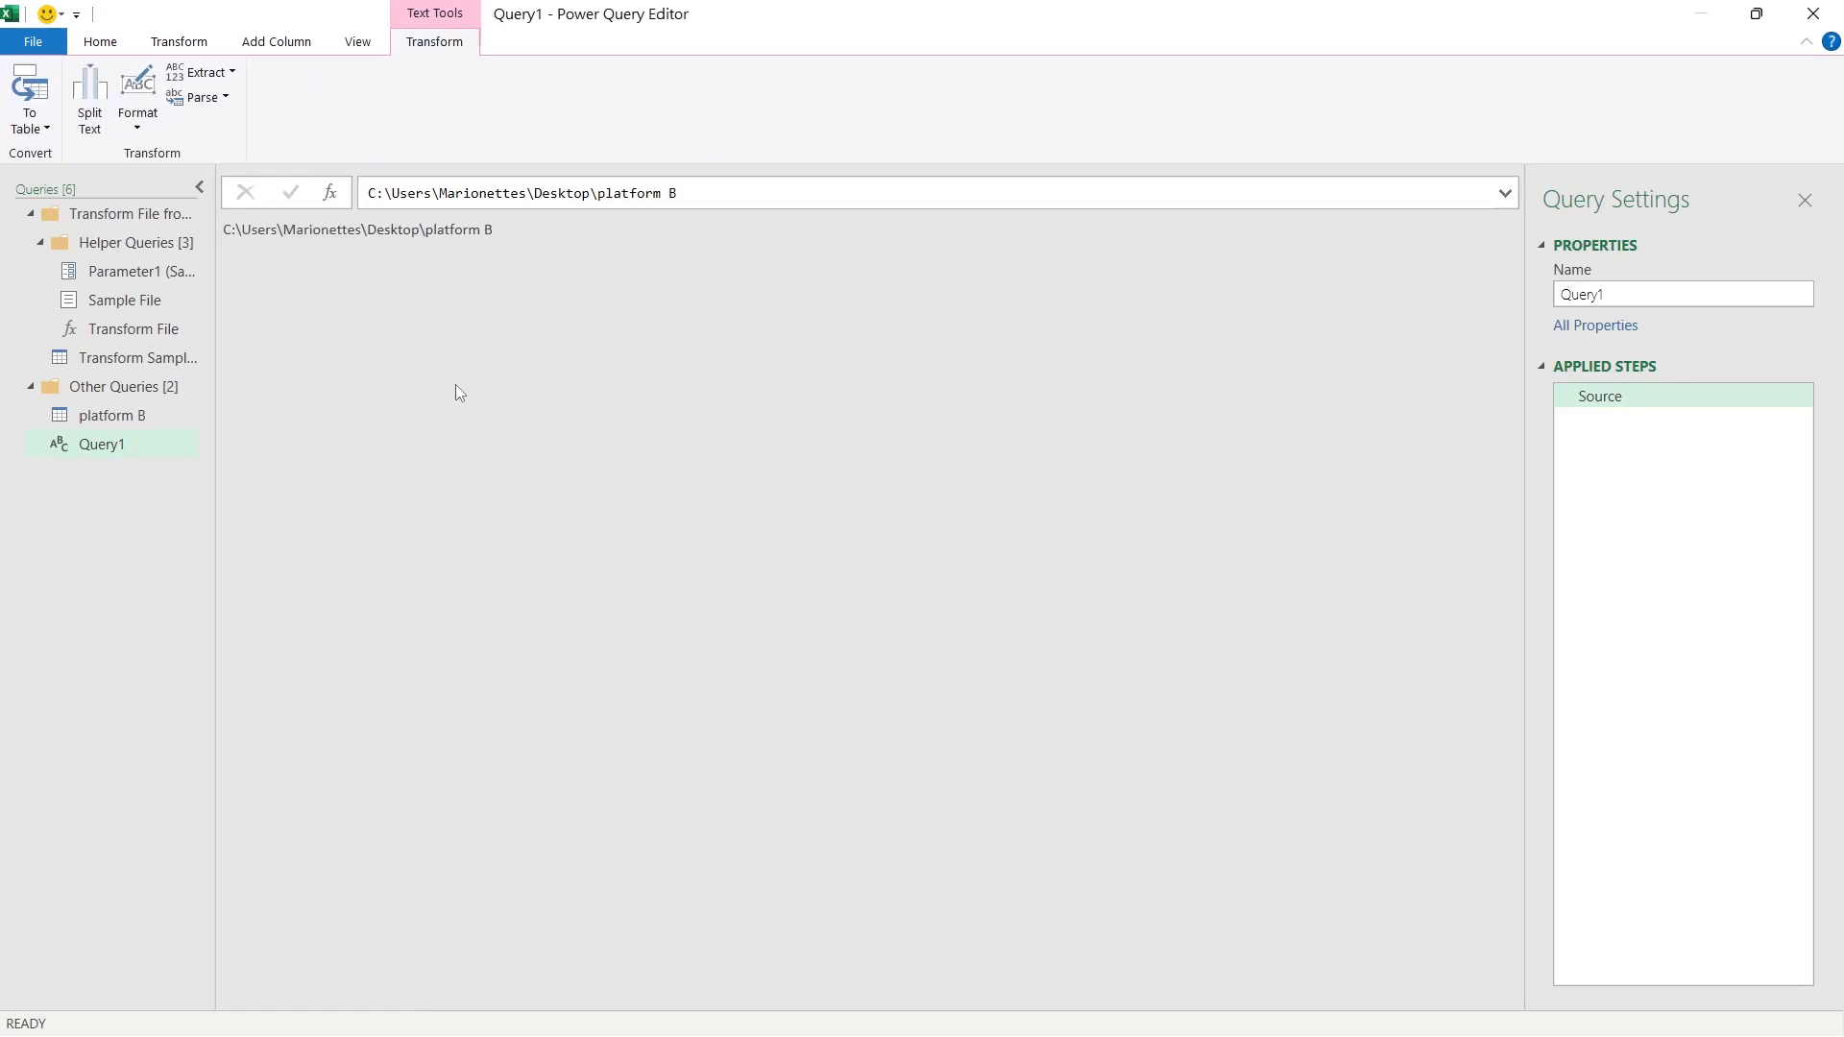
Rename the new folder path query as FolderB.
{"action": "right_click", "coordinate": [114, 448]}
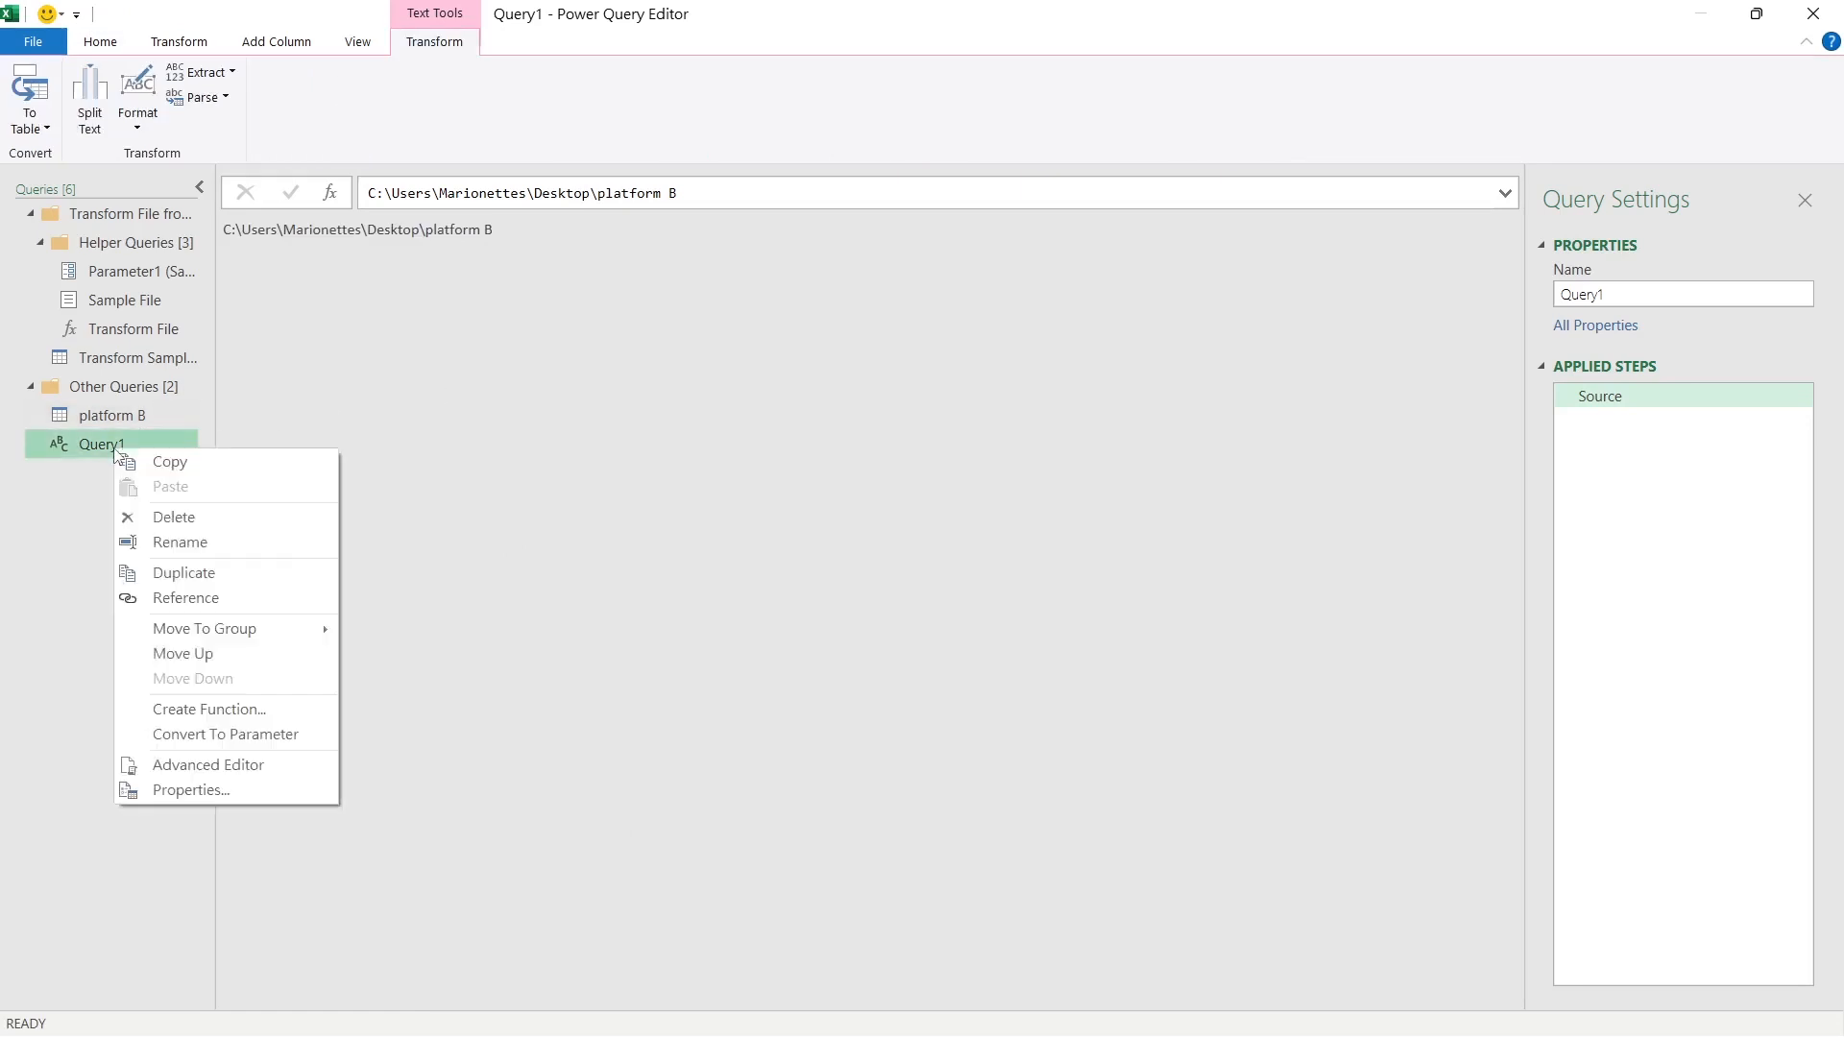
{"action": "left_click", "coordinate": [181, 544]}
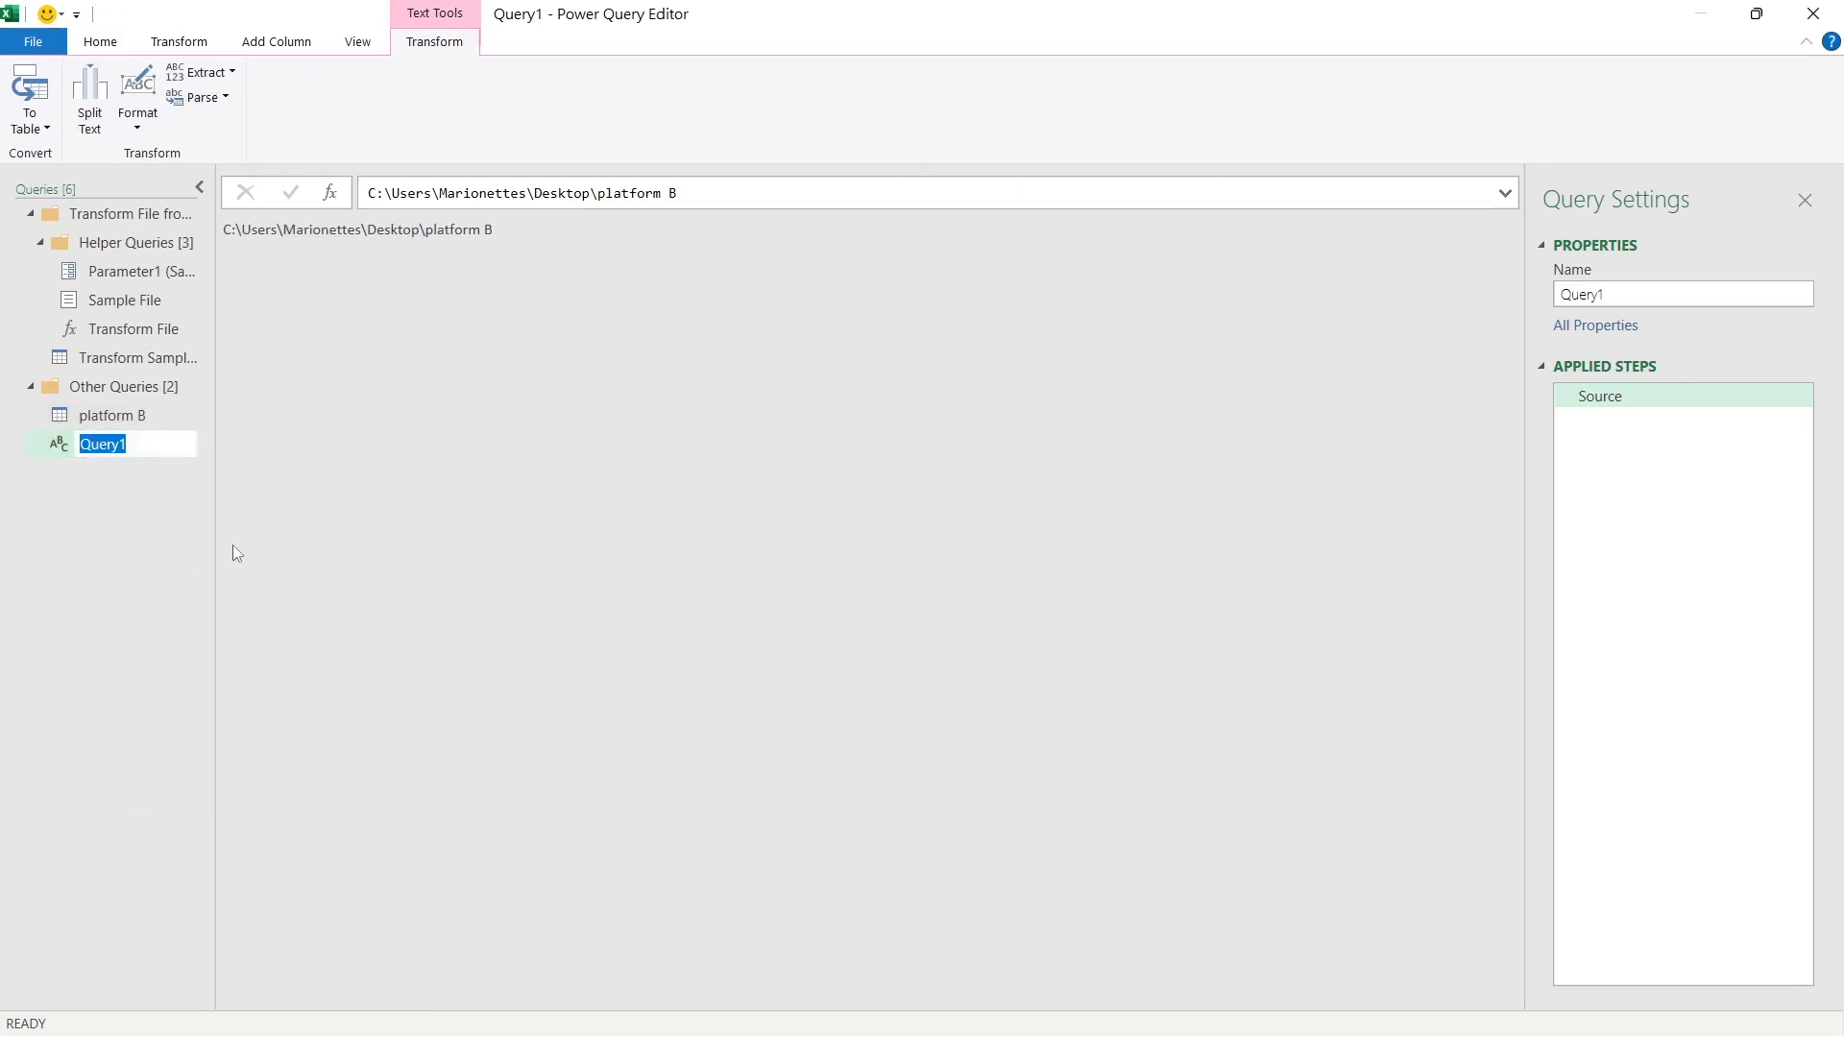
{"action": "type", "text": "FolderB"}
{"action": "key", "text": "Return"}
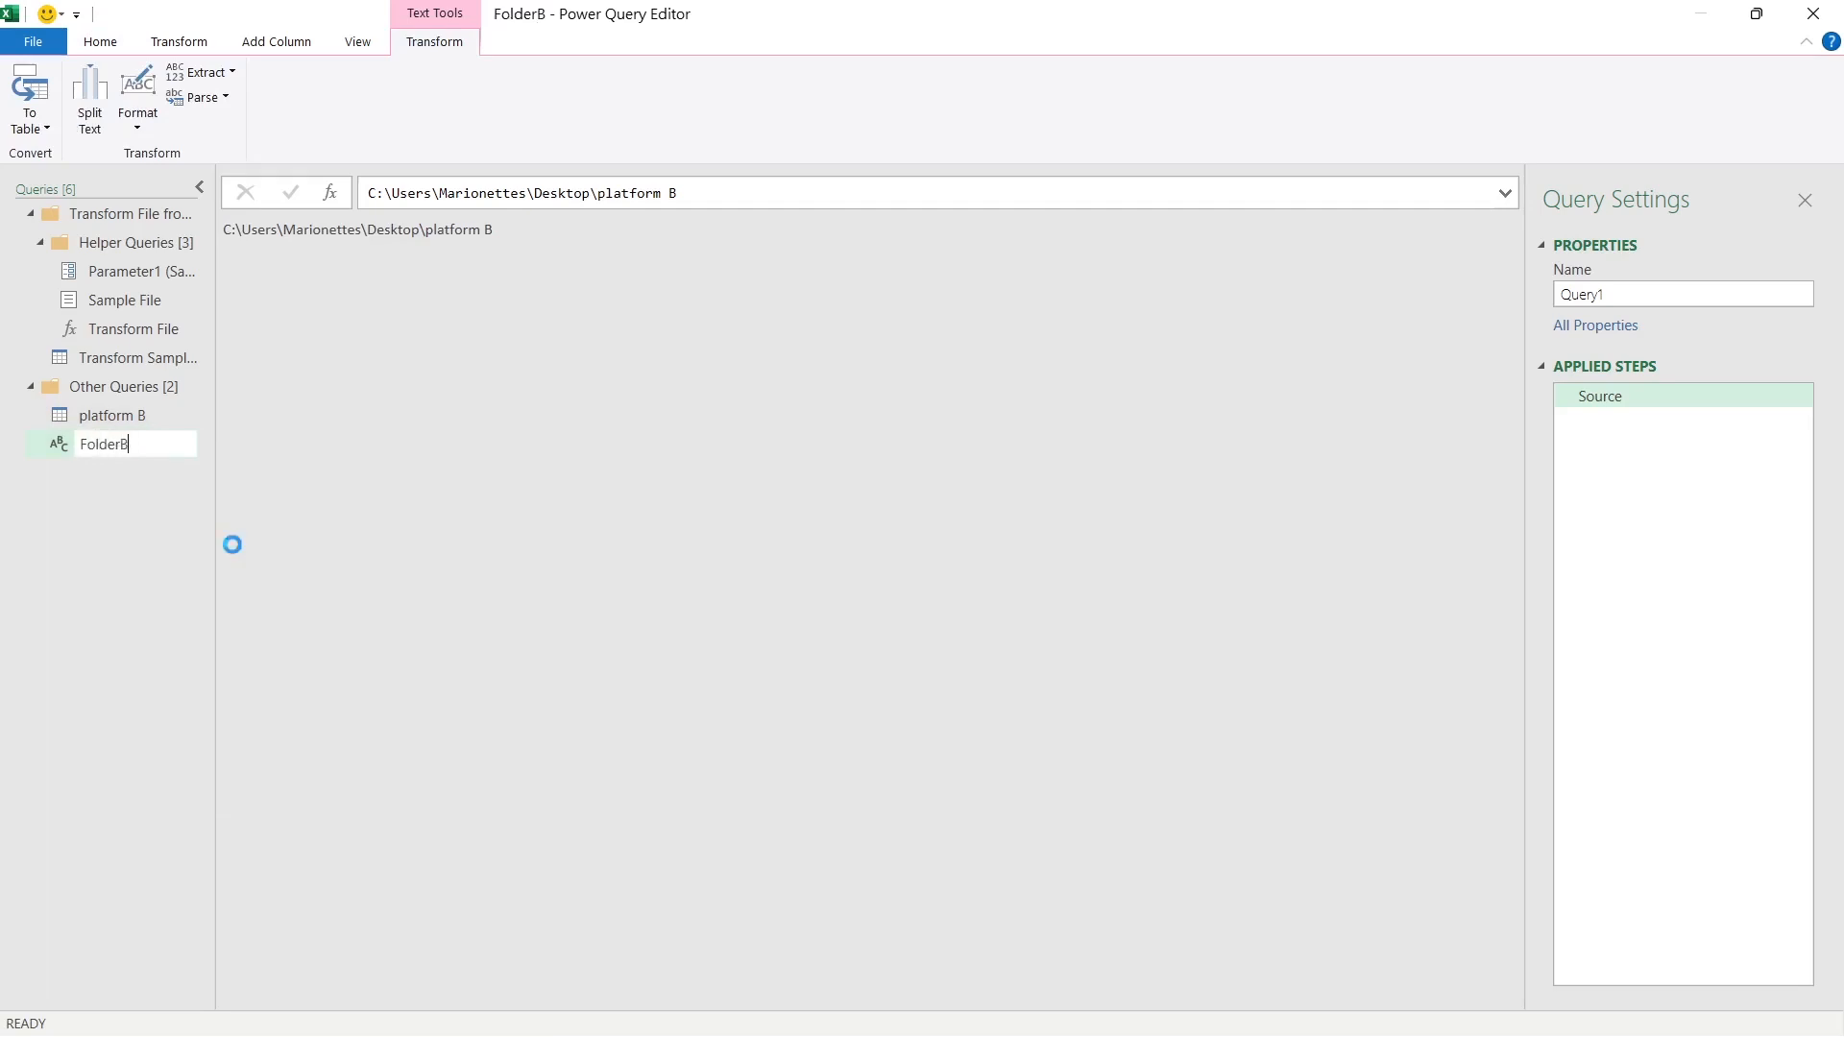
Replace the hard-coded path in the platform B query's Source step so it reads Folder.Files(FolderB).
{"action": "double_click", "coordinate": [96, 447]}
{"action": "left_click", "coordinate": [117, 421]}
{"action": "left_click", "coordinate": [168, 424], "text": "ctrl"}
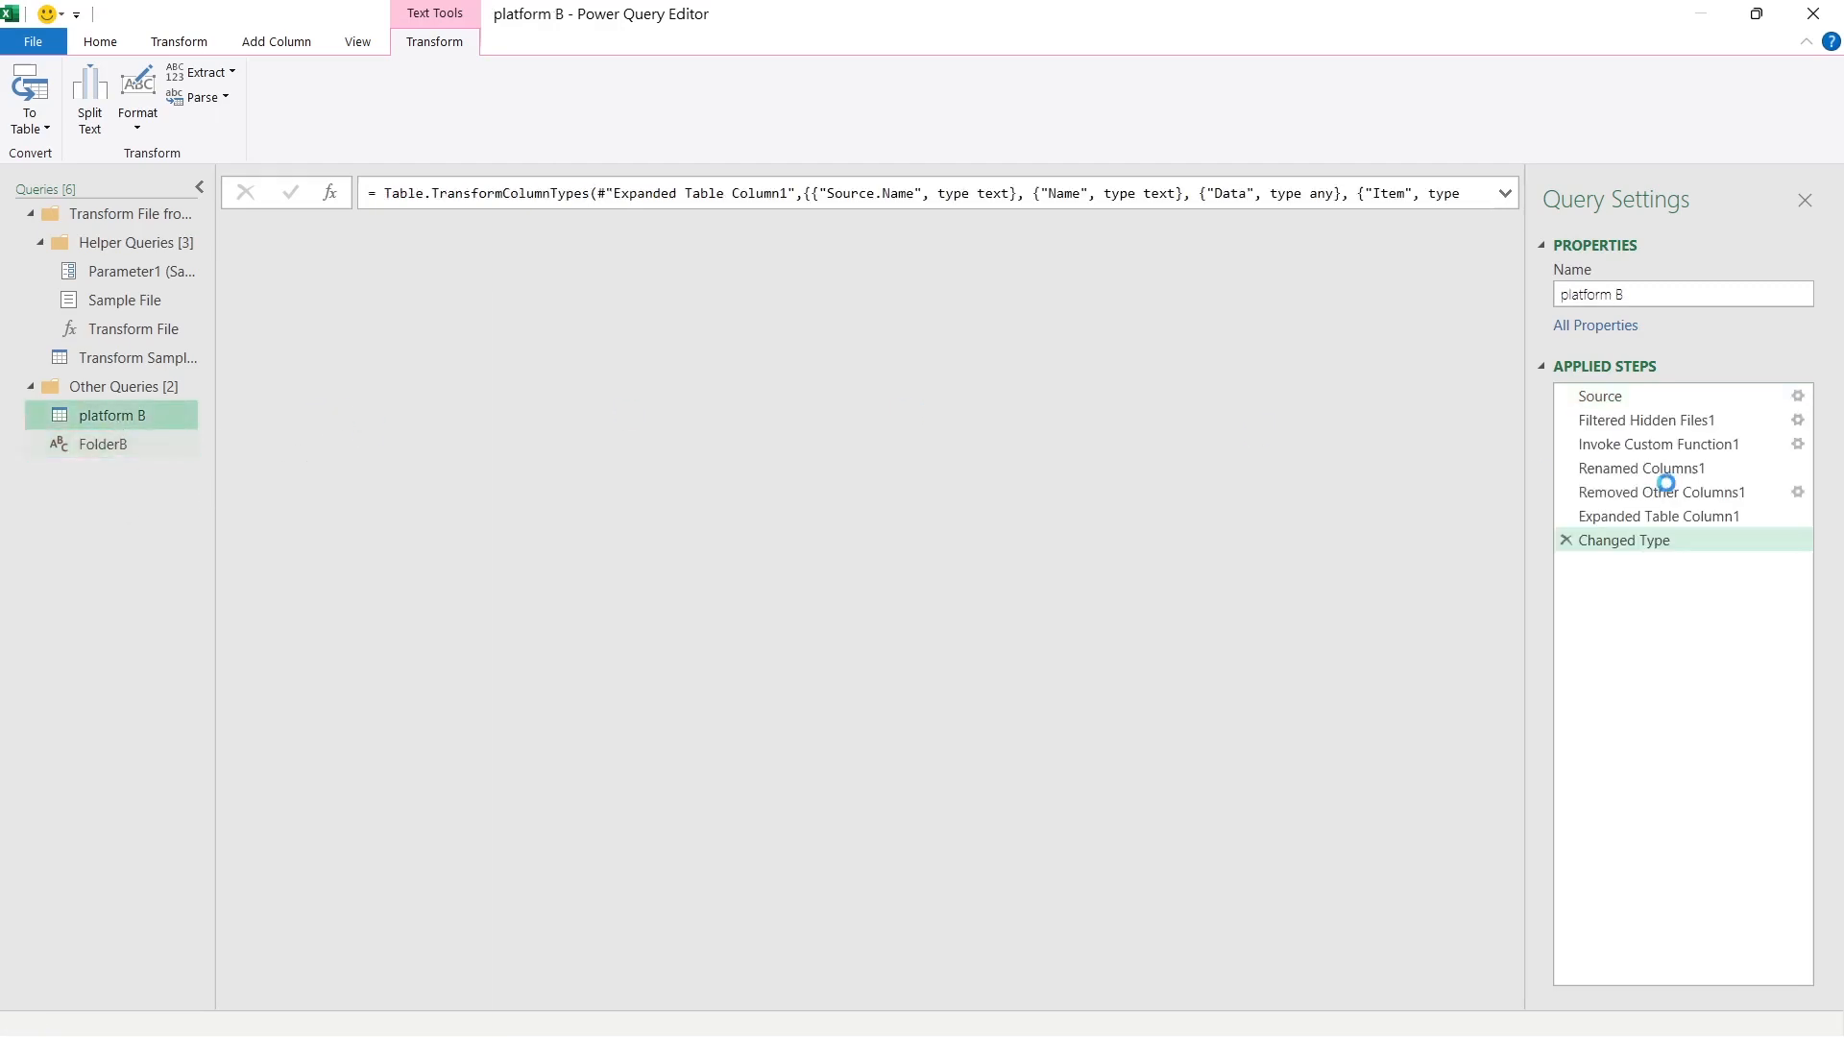
{"action": "left_click", "coordinate": [1633, 400]}
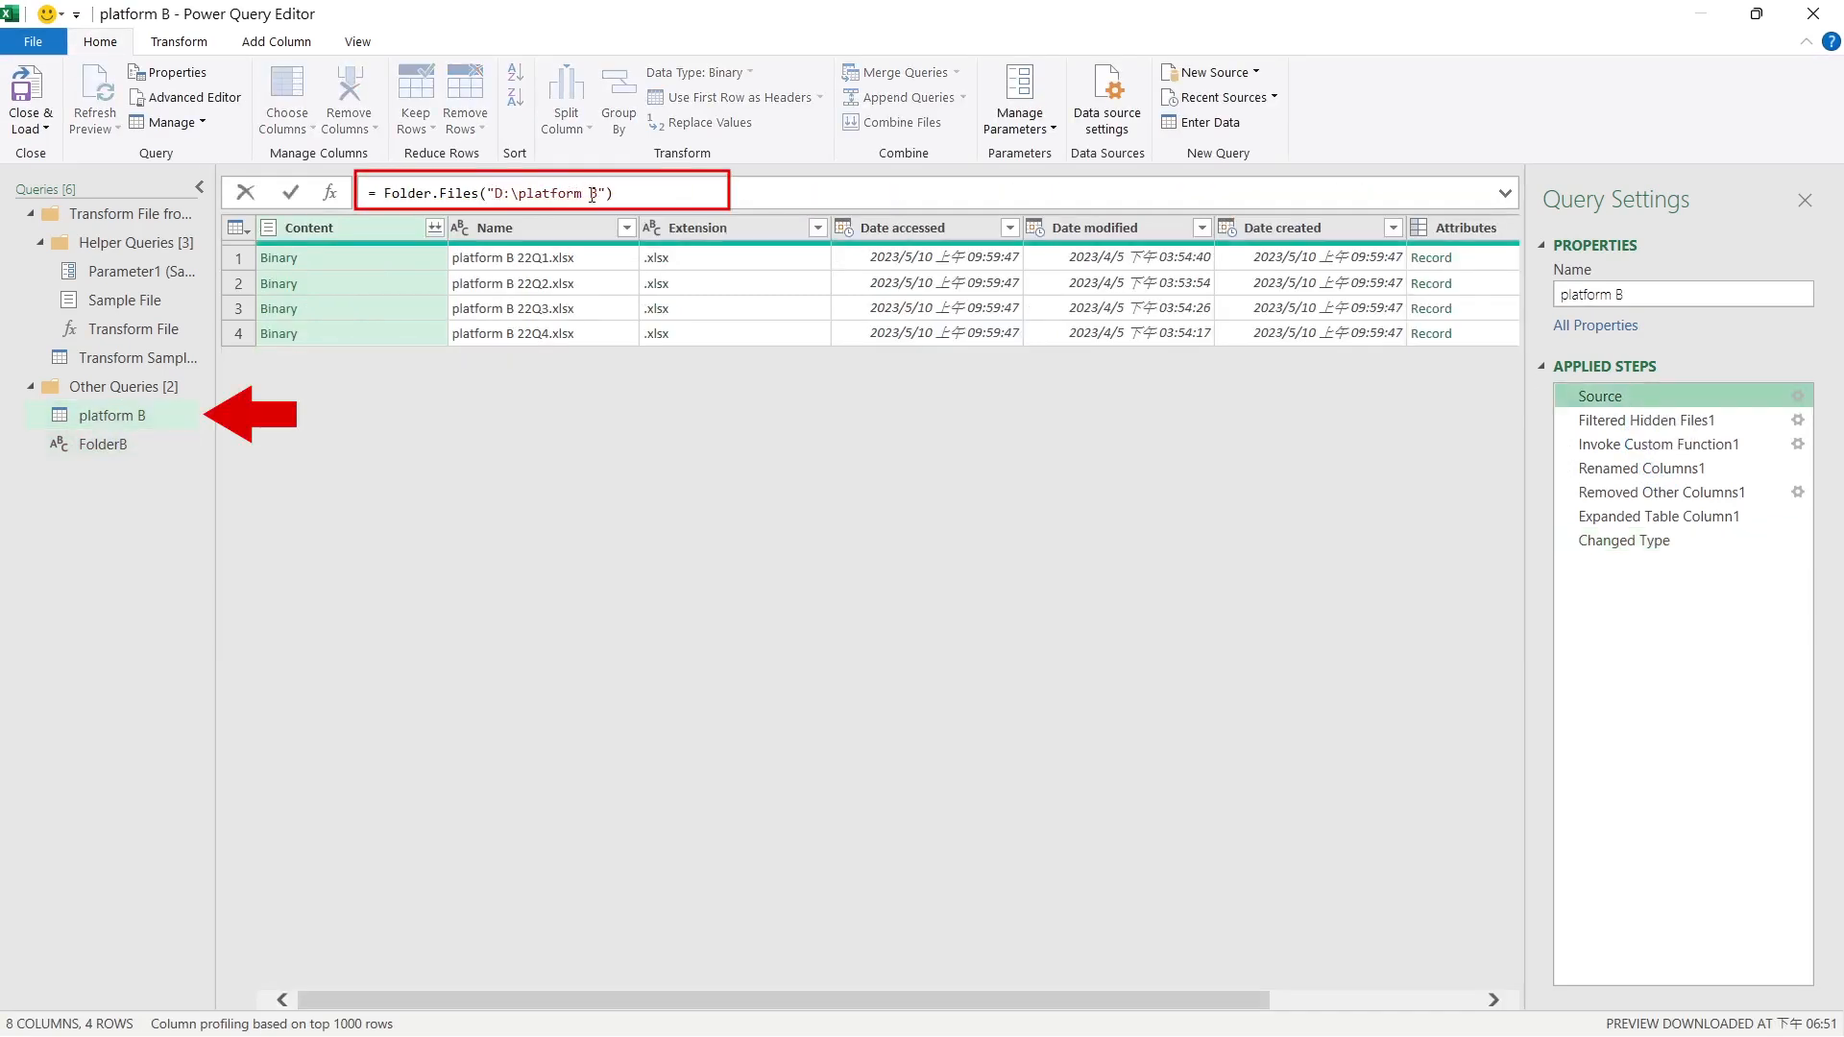
{"action": "left_click_drag", "start_coordinate": [487, 193], "coordinate": [601, 195]}
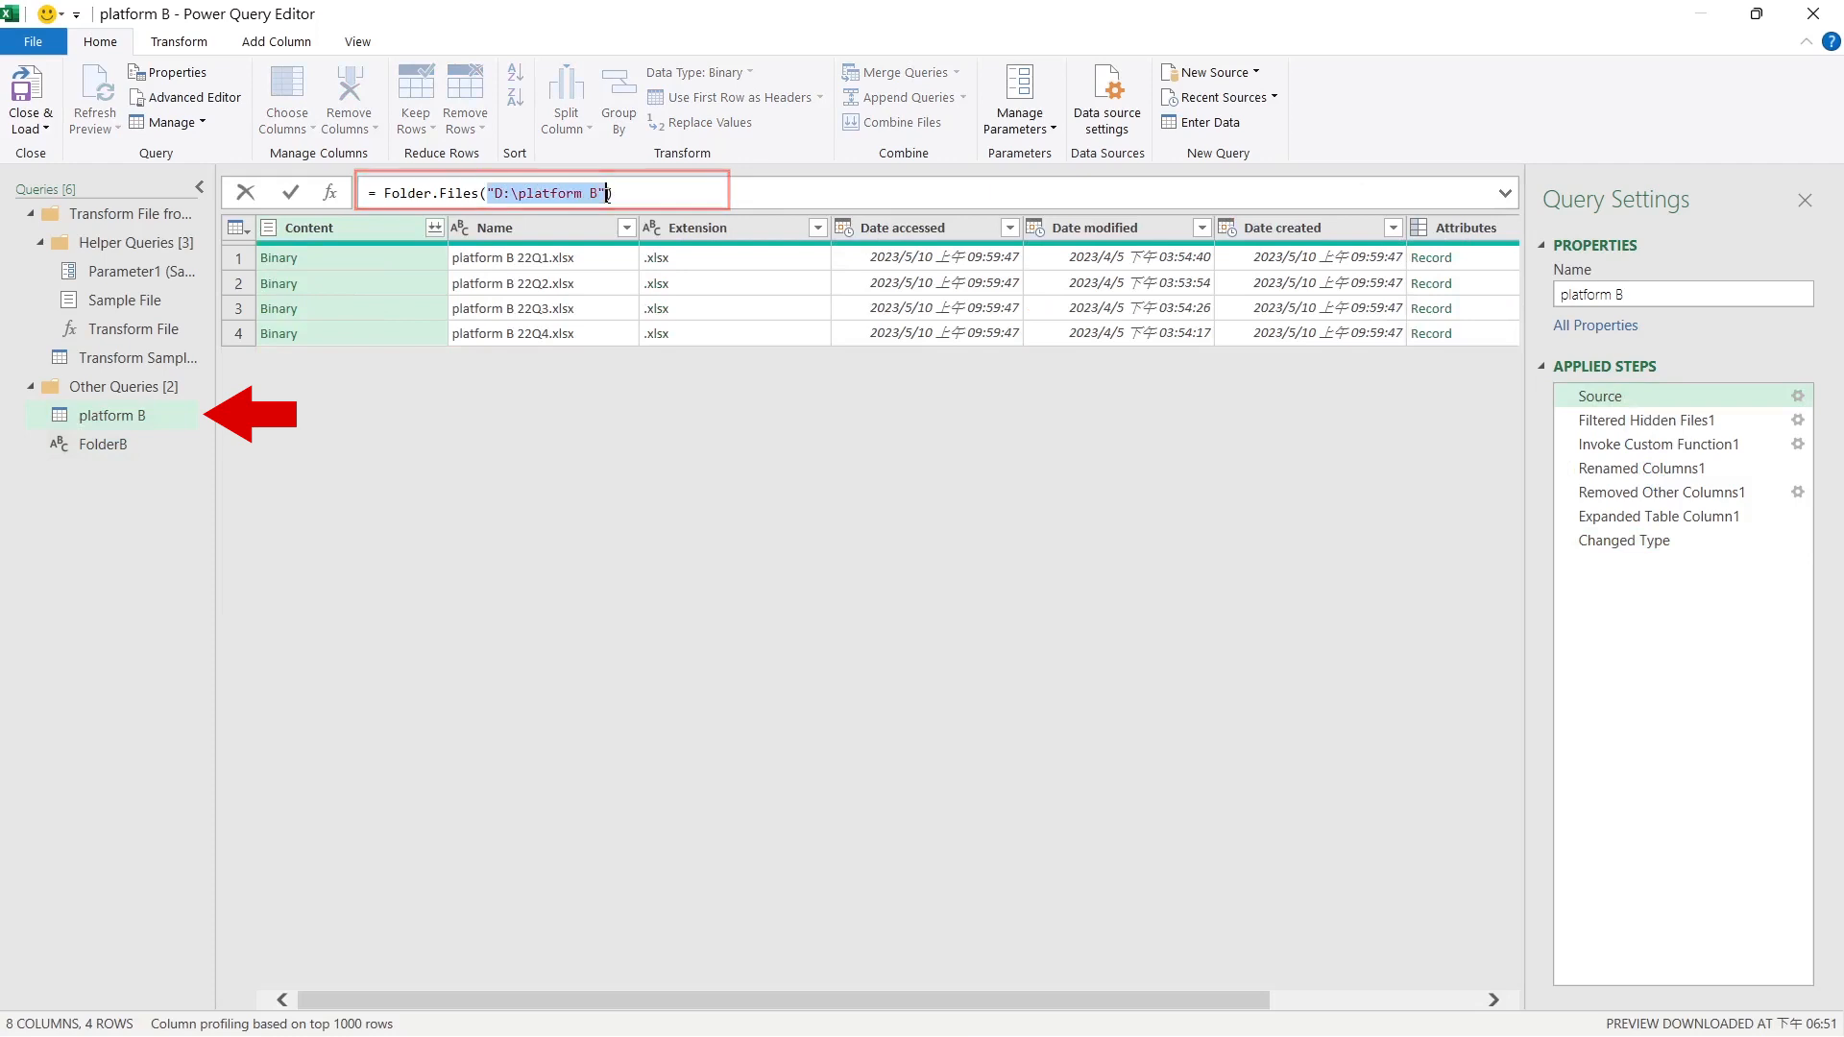
{"action": "type", "text": "FolderB"}
{"action": "key", "text": "Return"}
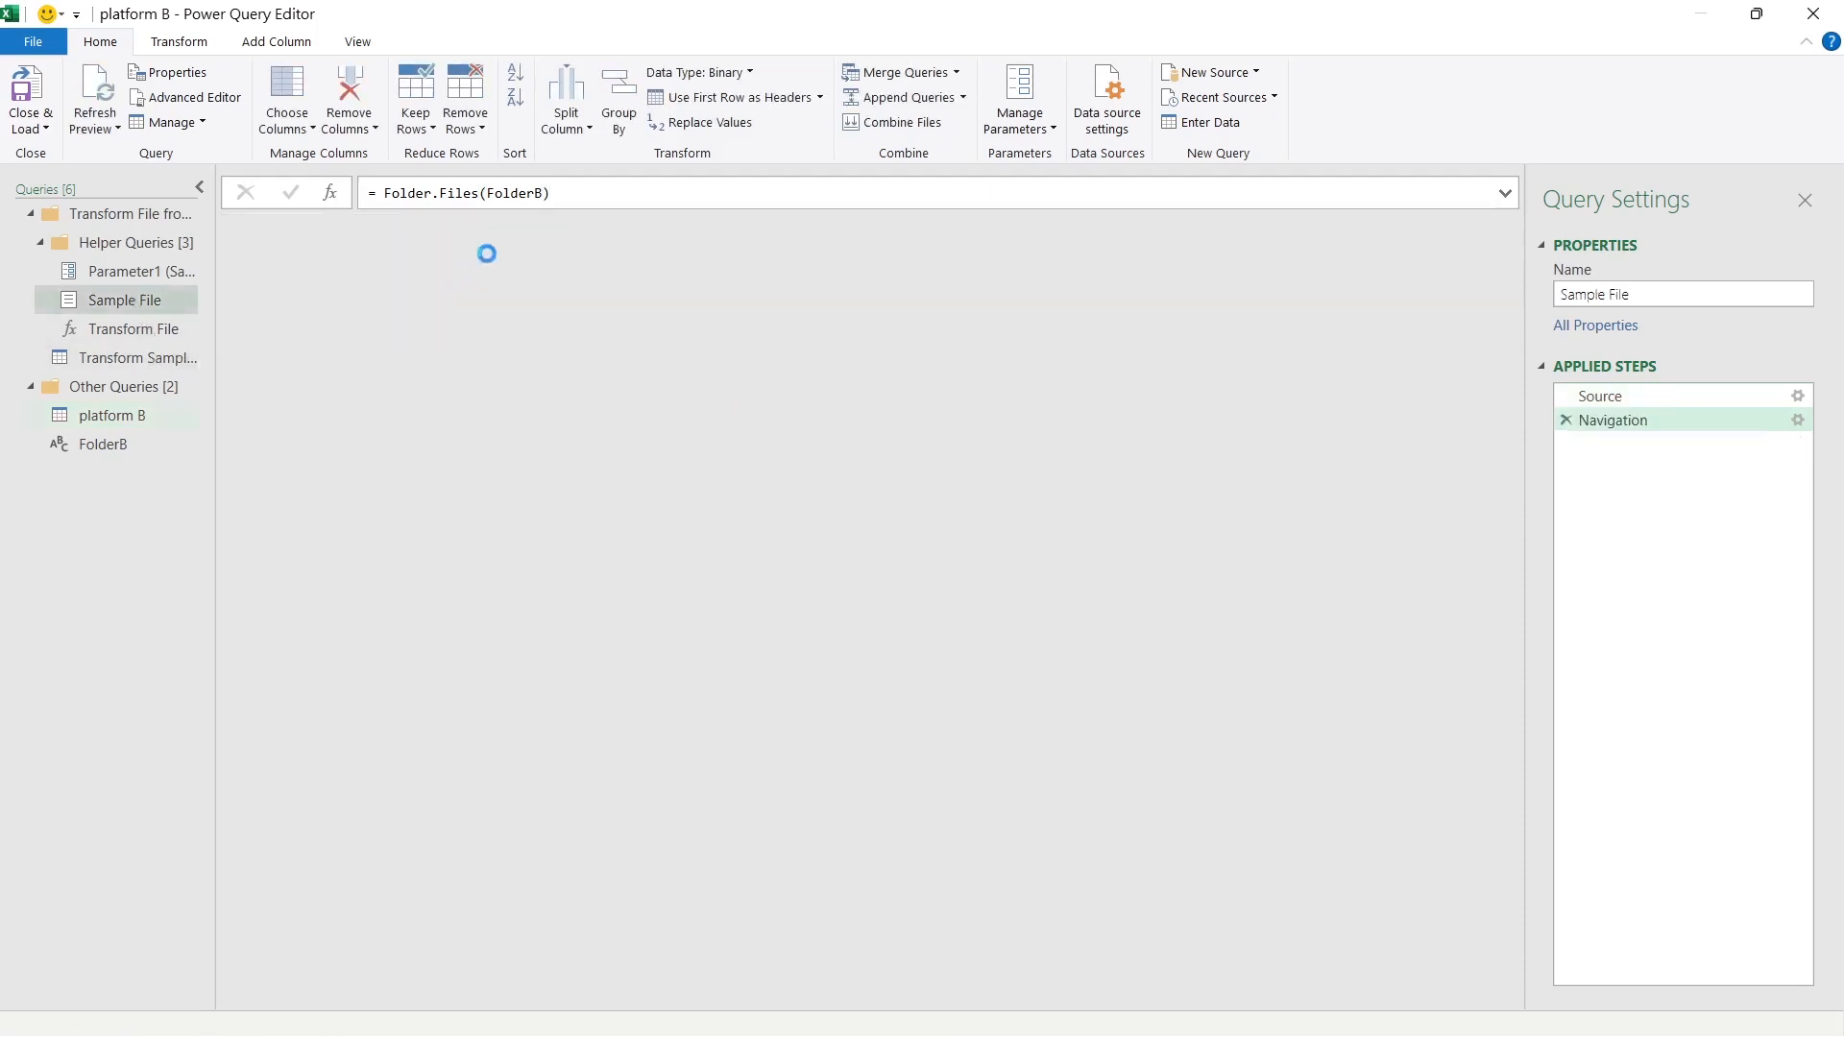
Replace the hard-coded path in the Sample File query's Source step with FolderB, then select the FolderB query.
{"action": "left_click", "coordinate": [1623, 398]}
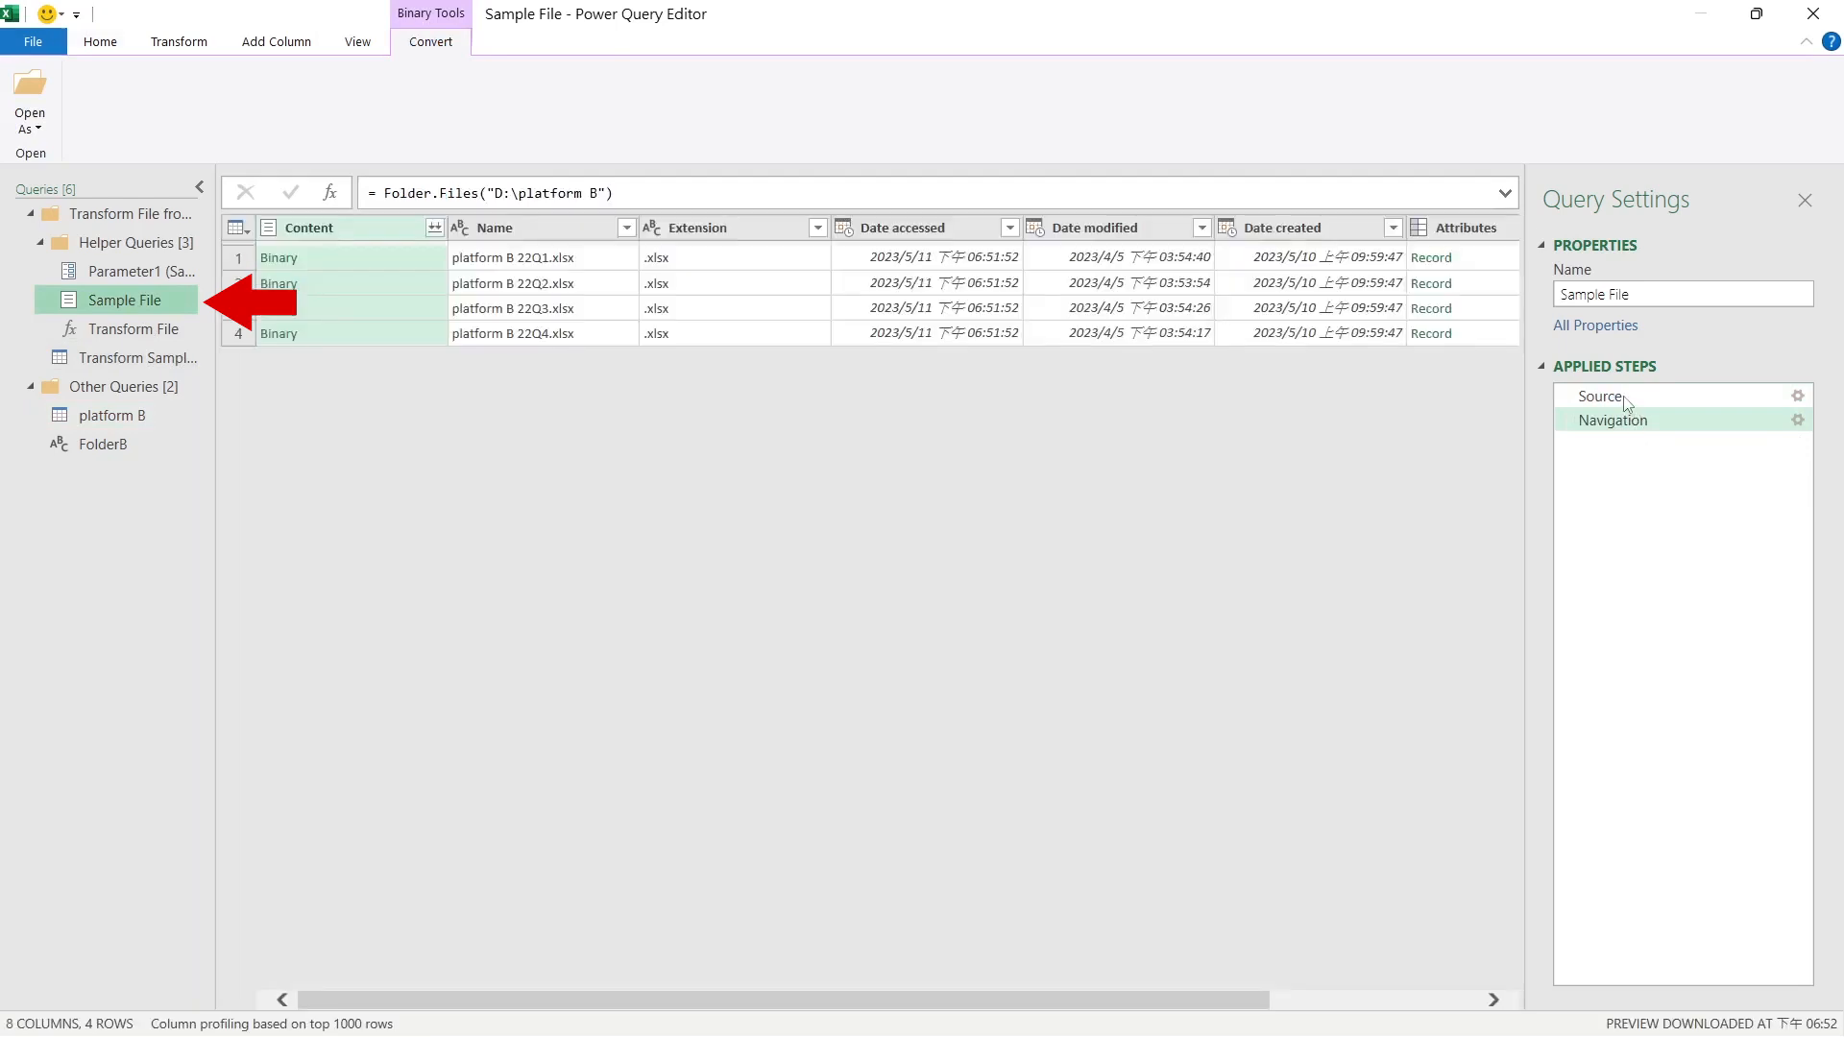
{"action": "left_click_drag", "start_coordinate": [489, 190], "coordinate": [599, 192]}
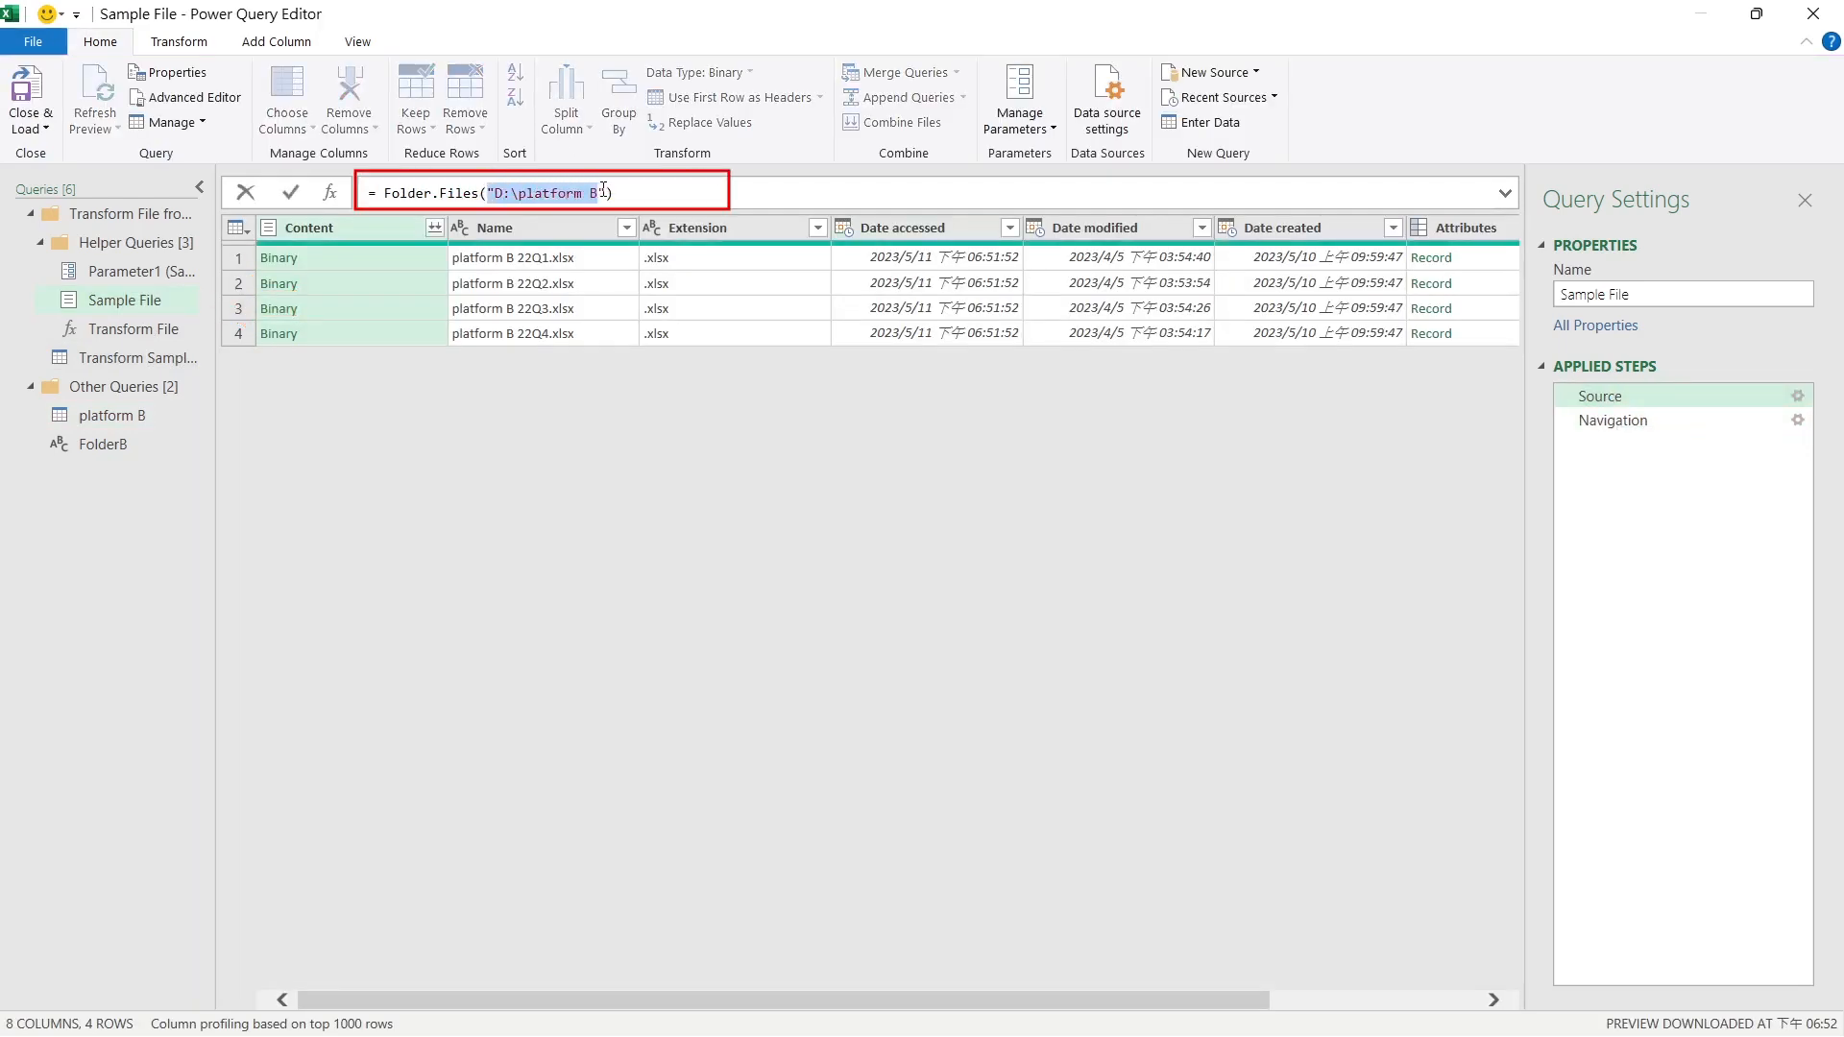
{"action": "type", "text": "FolderB"}
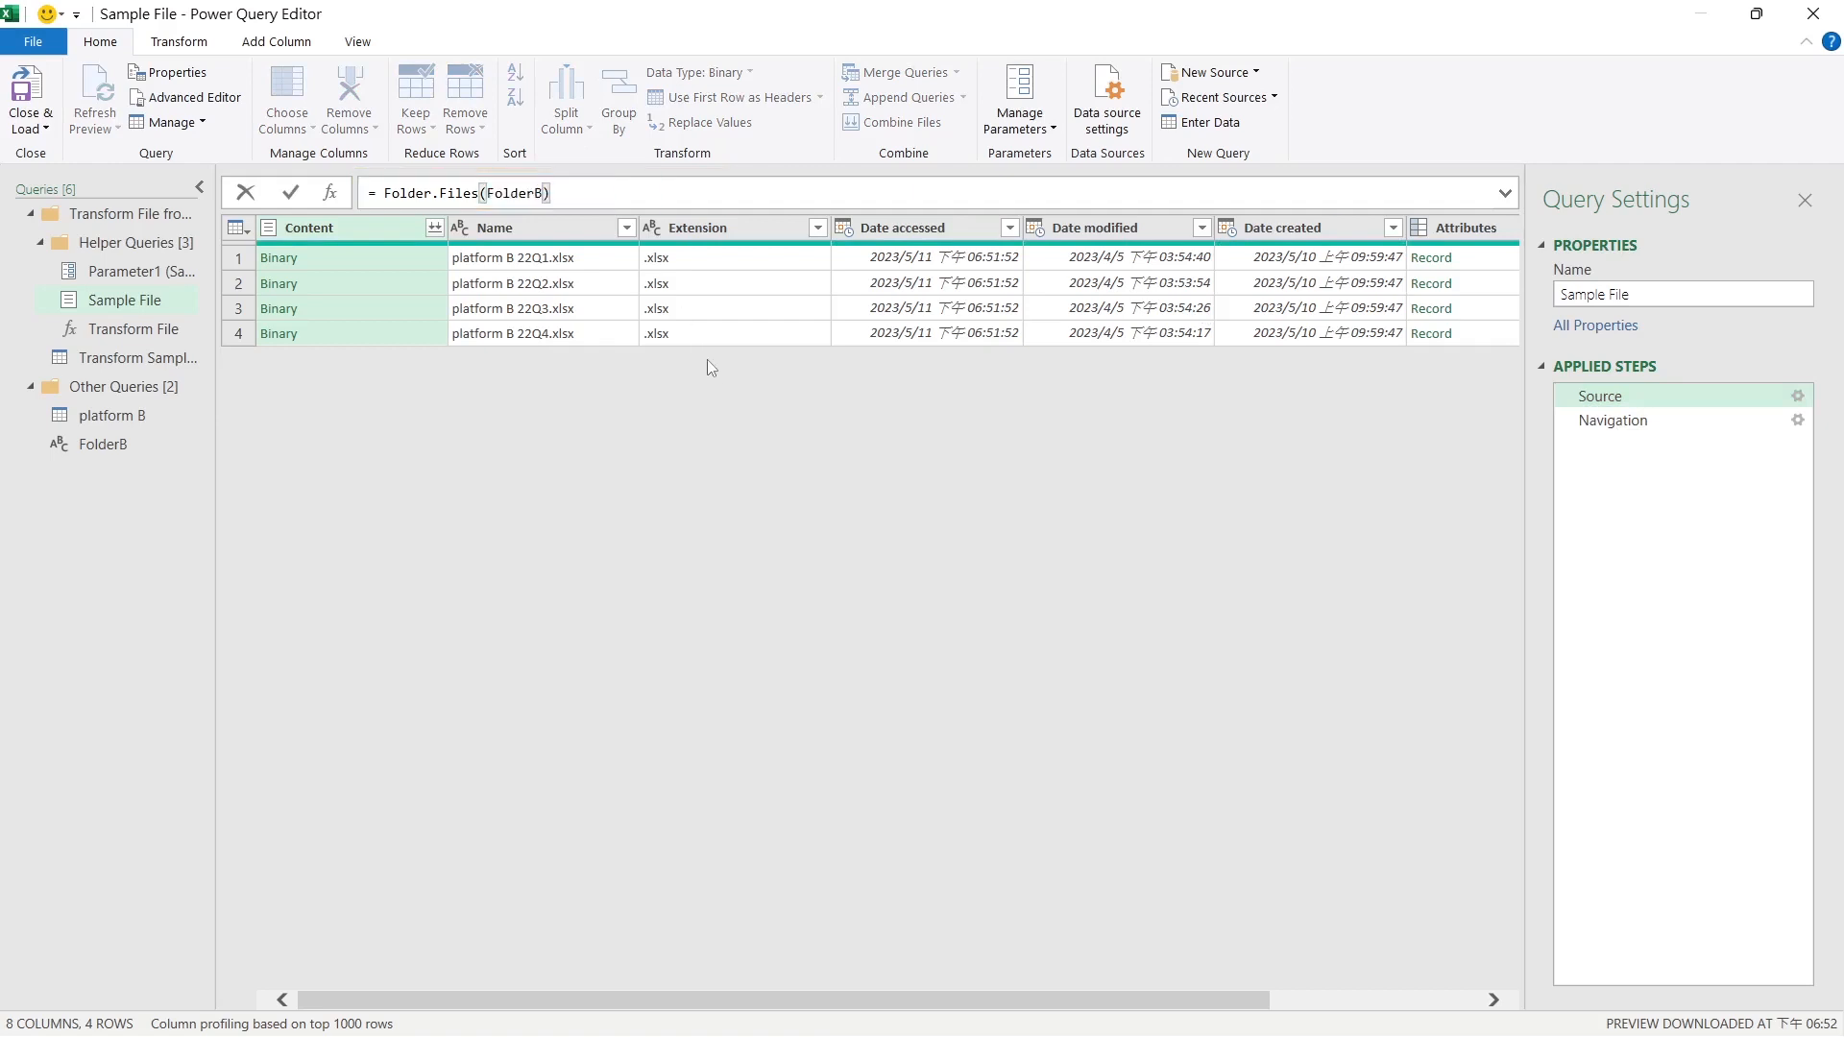
{"action": "key", "text": "Return"}
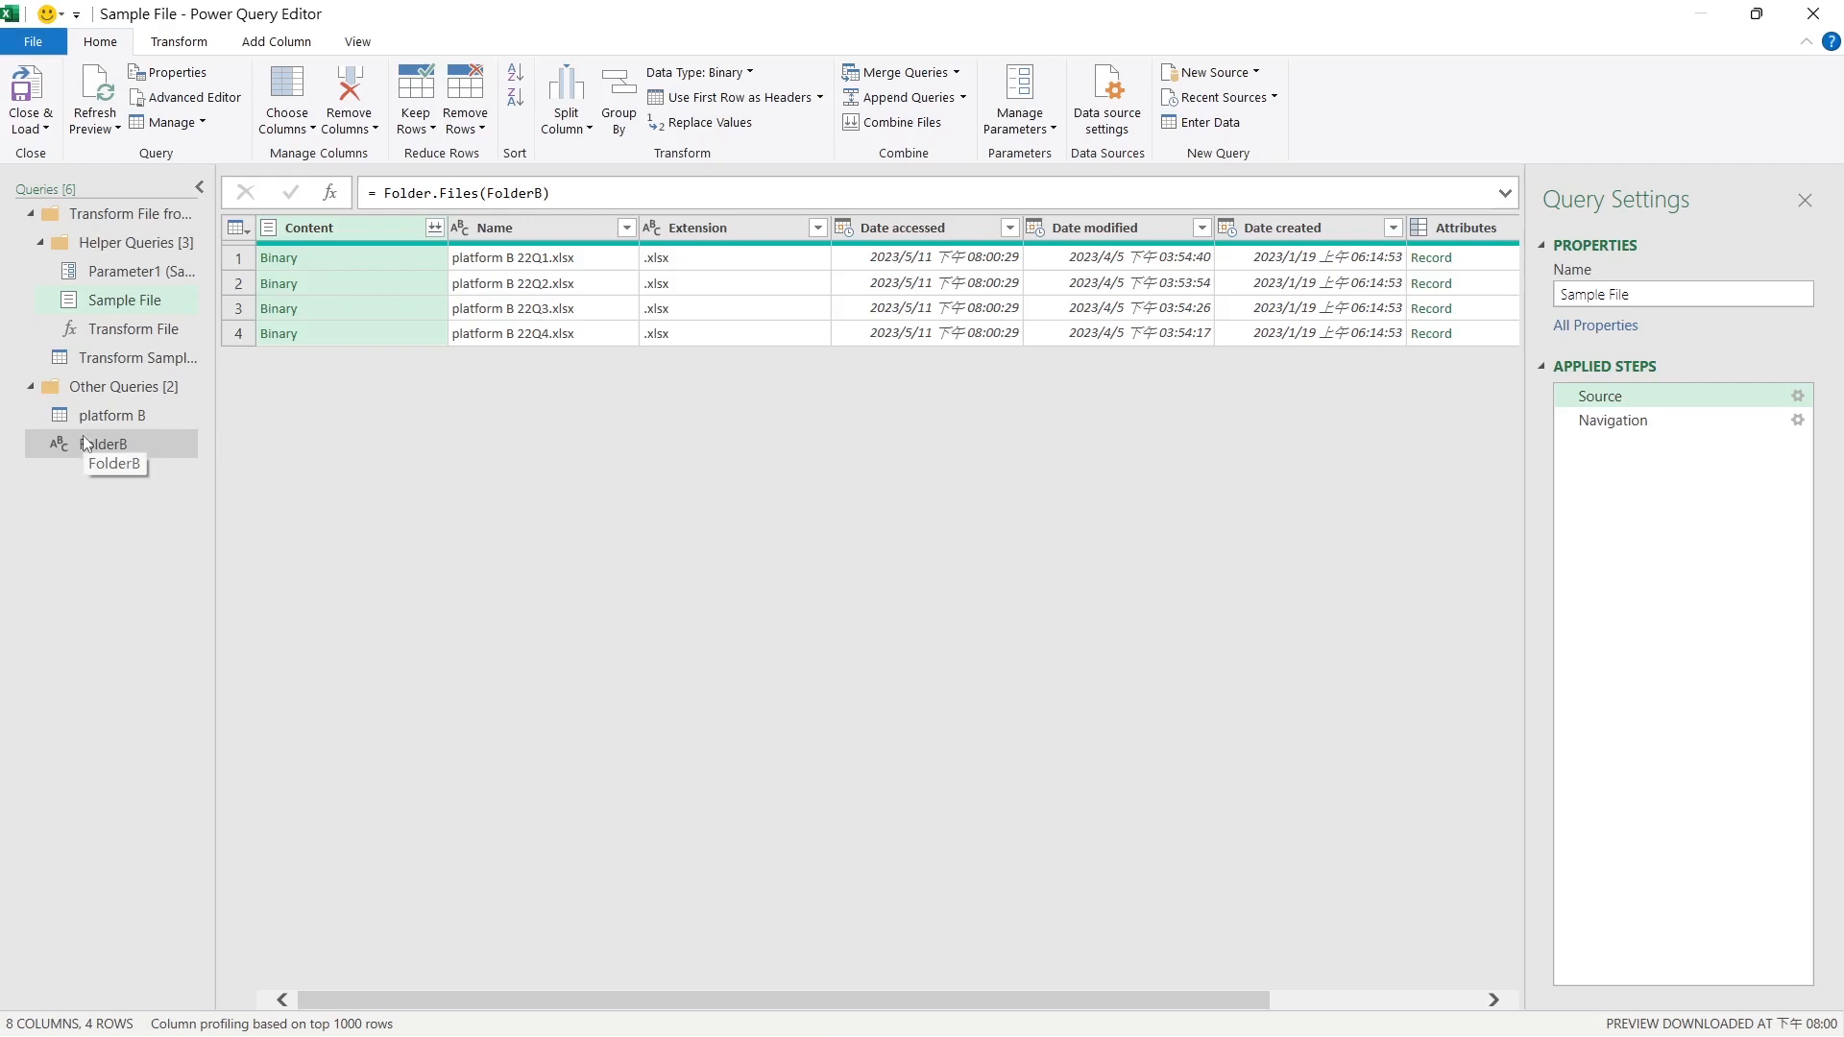
{"action": "left_click", "coordinate": [150, 451]}
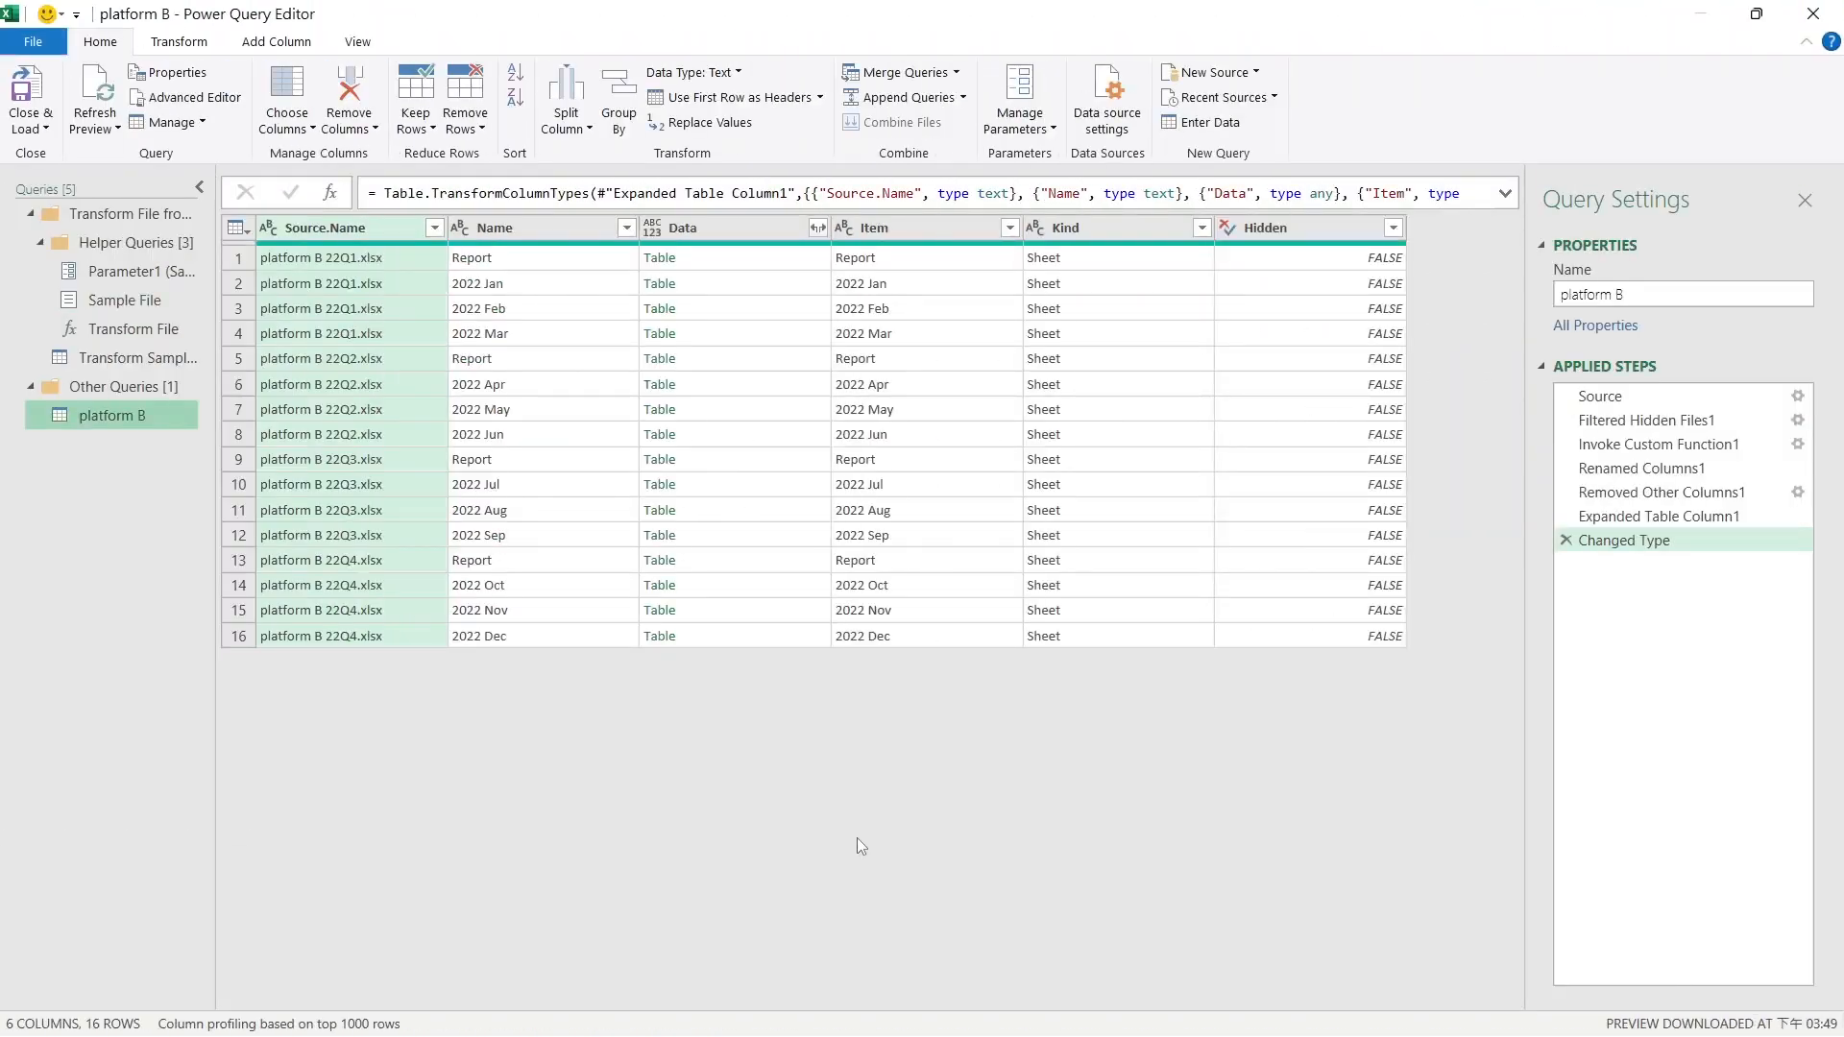
Create a parameter named ParameterFolderB with the full path of the platform B folder on the account's Desktop as its current value.
{"action": "left_click", "coordinate": [1020, 96]}
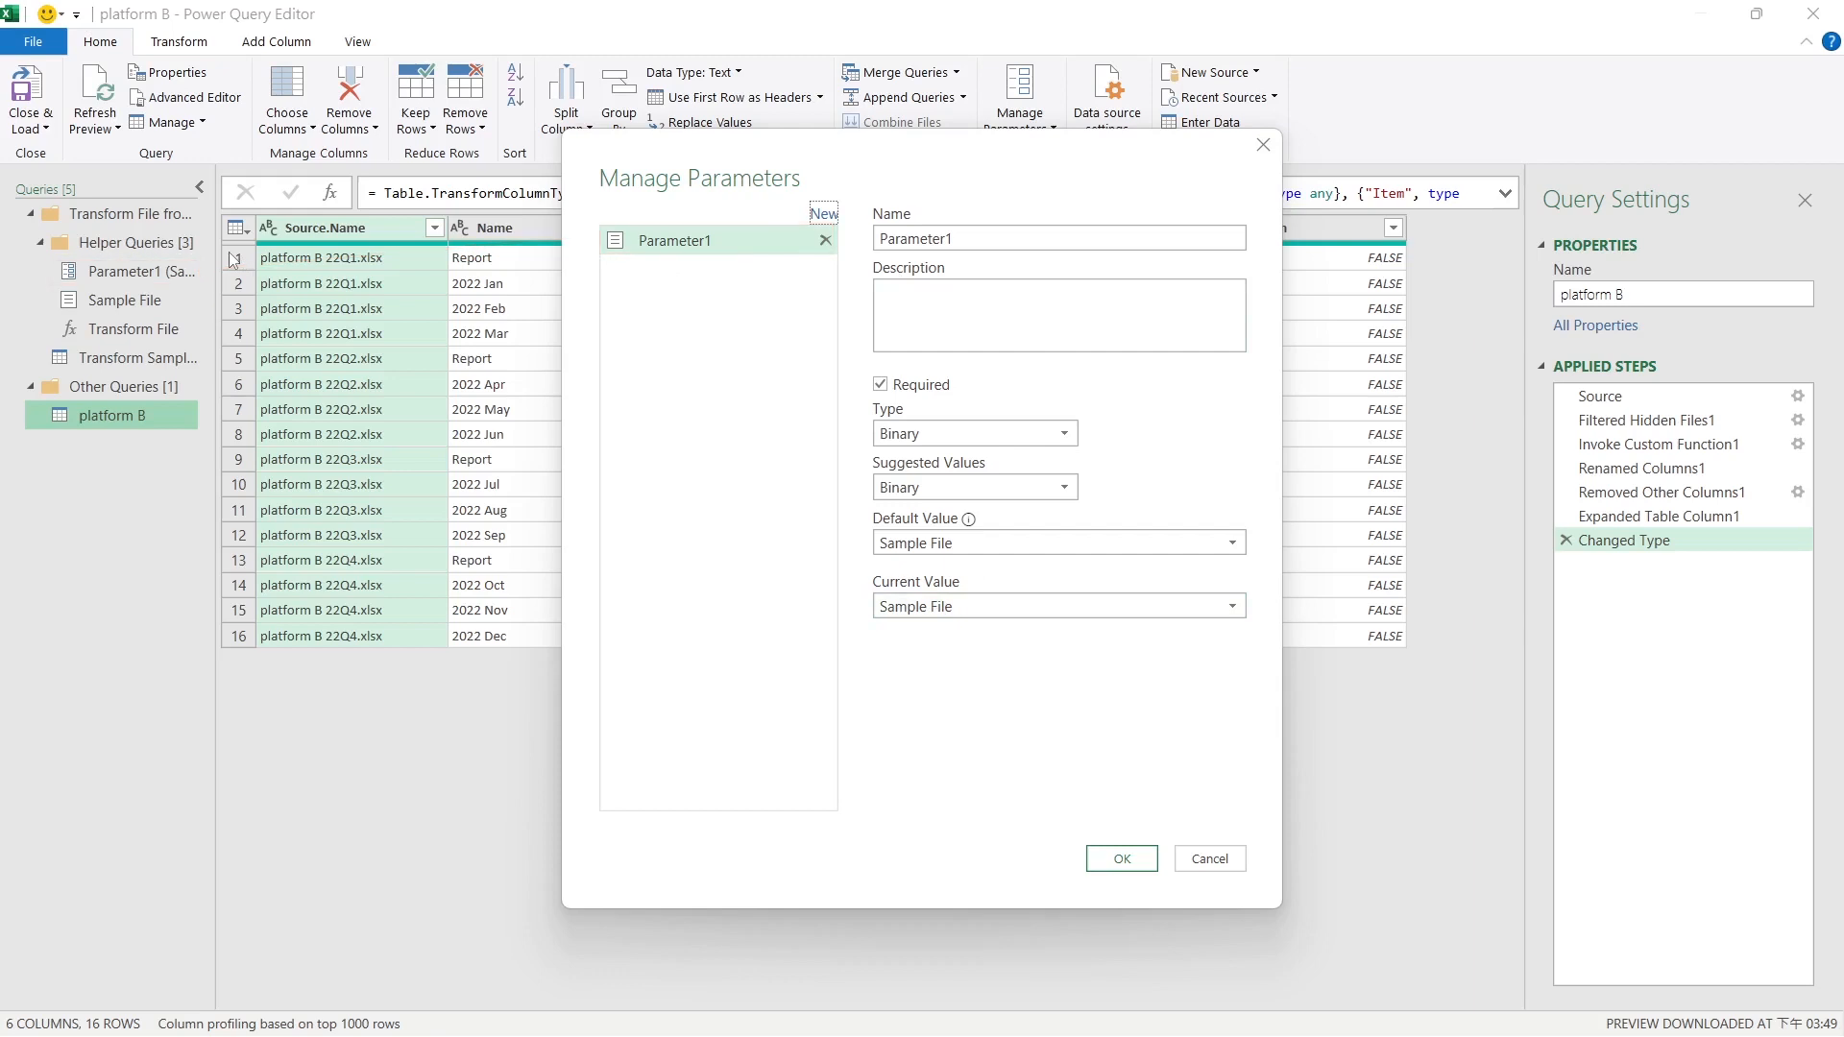
{"action": "left_click", "coordinate": [824, 217]}
{"action": "double_click", "coordinate": [954, 240]}
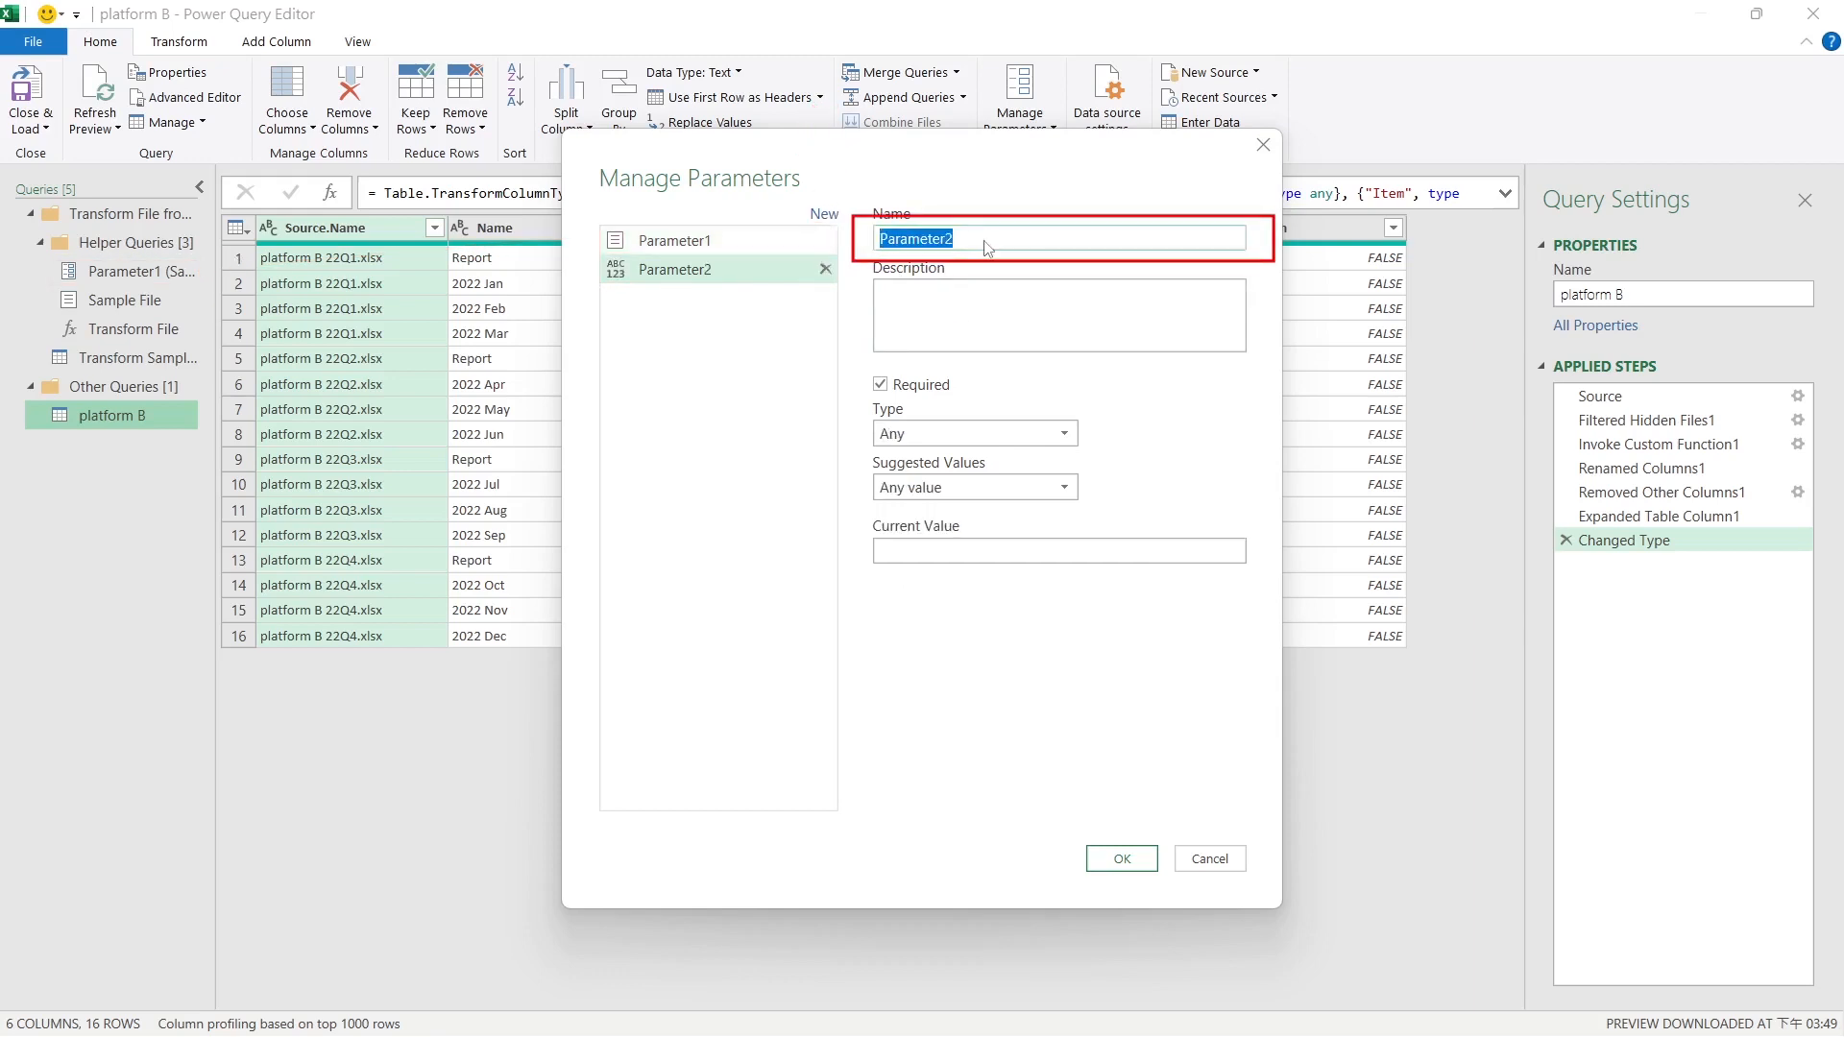
{"action": "left_click", "coordinate": [988, 248]}
{"action": "type", "text": "FolderB"}
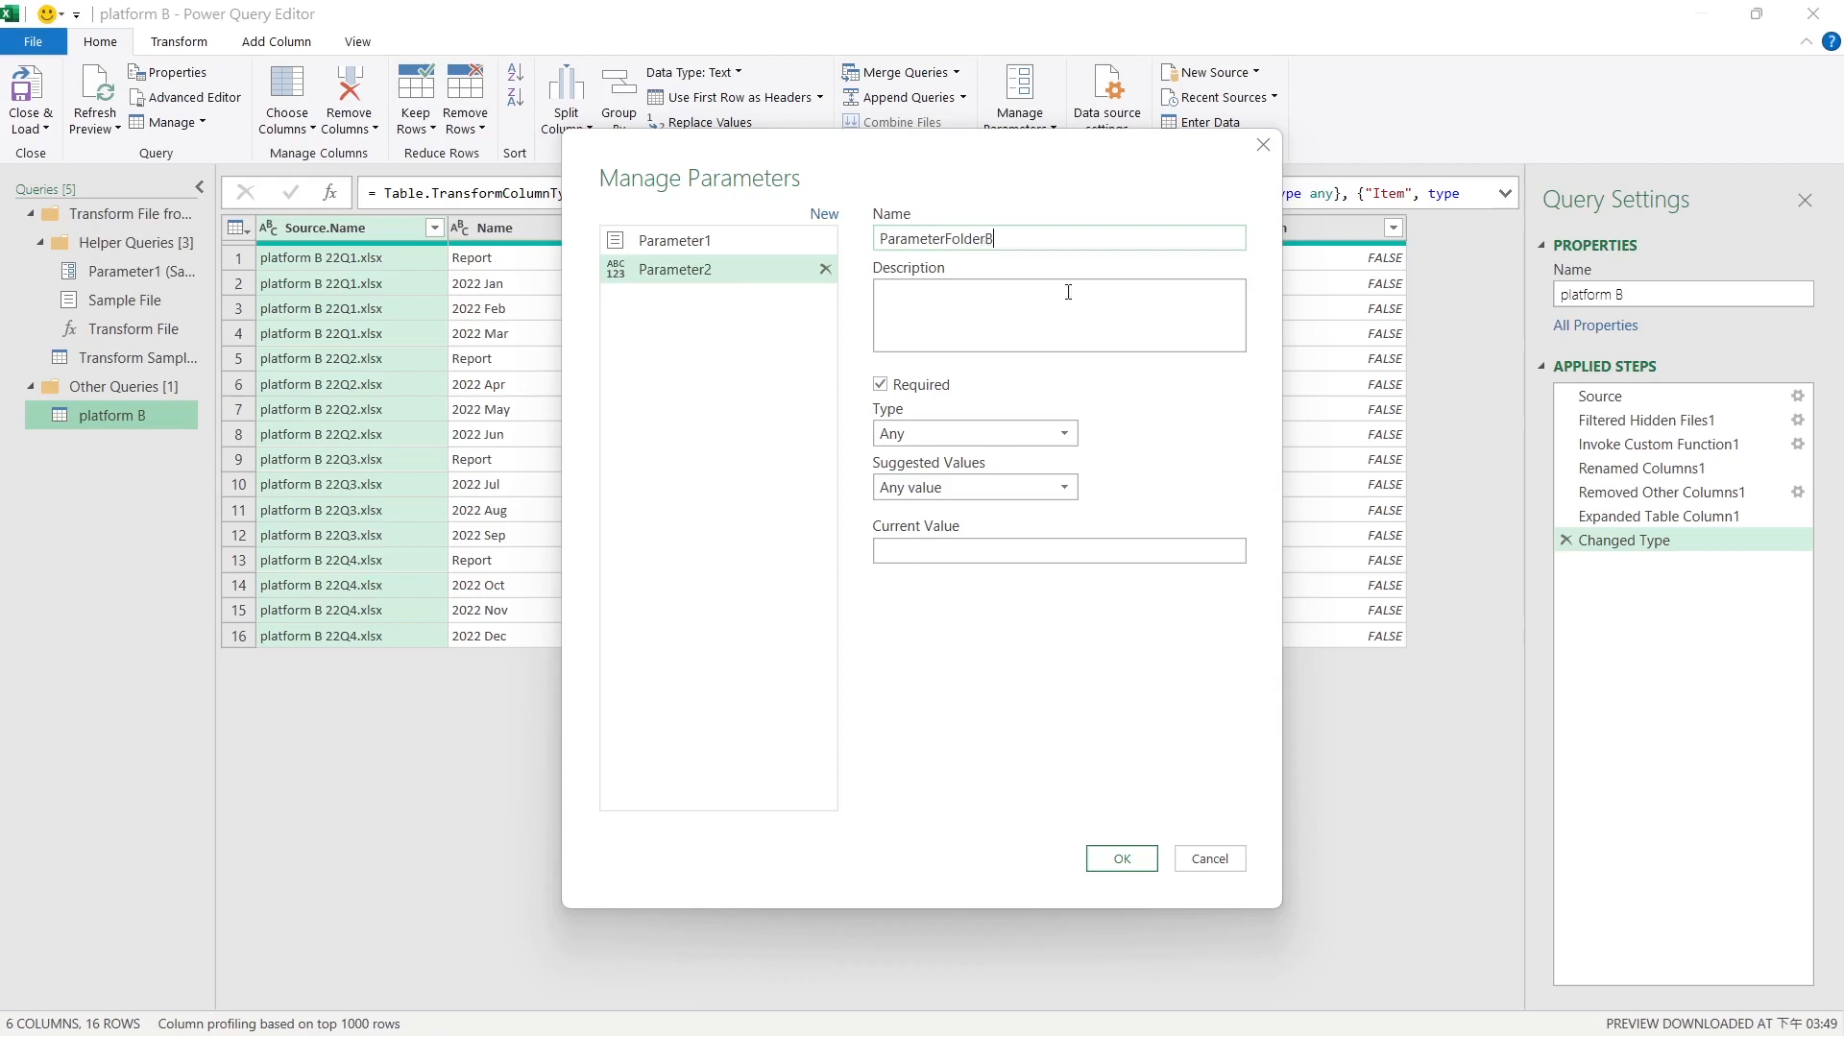
{"action": "left_click", "coordinate": [996, 551]}
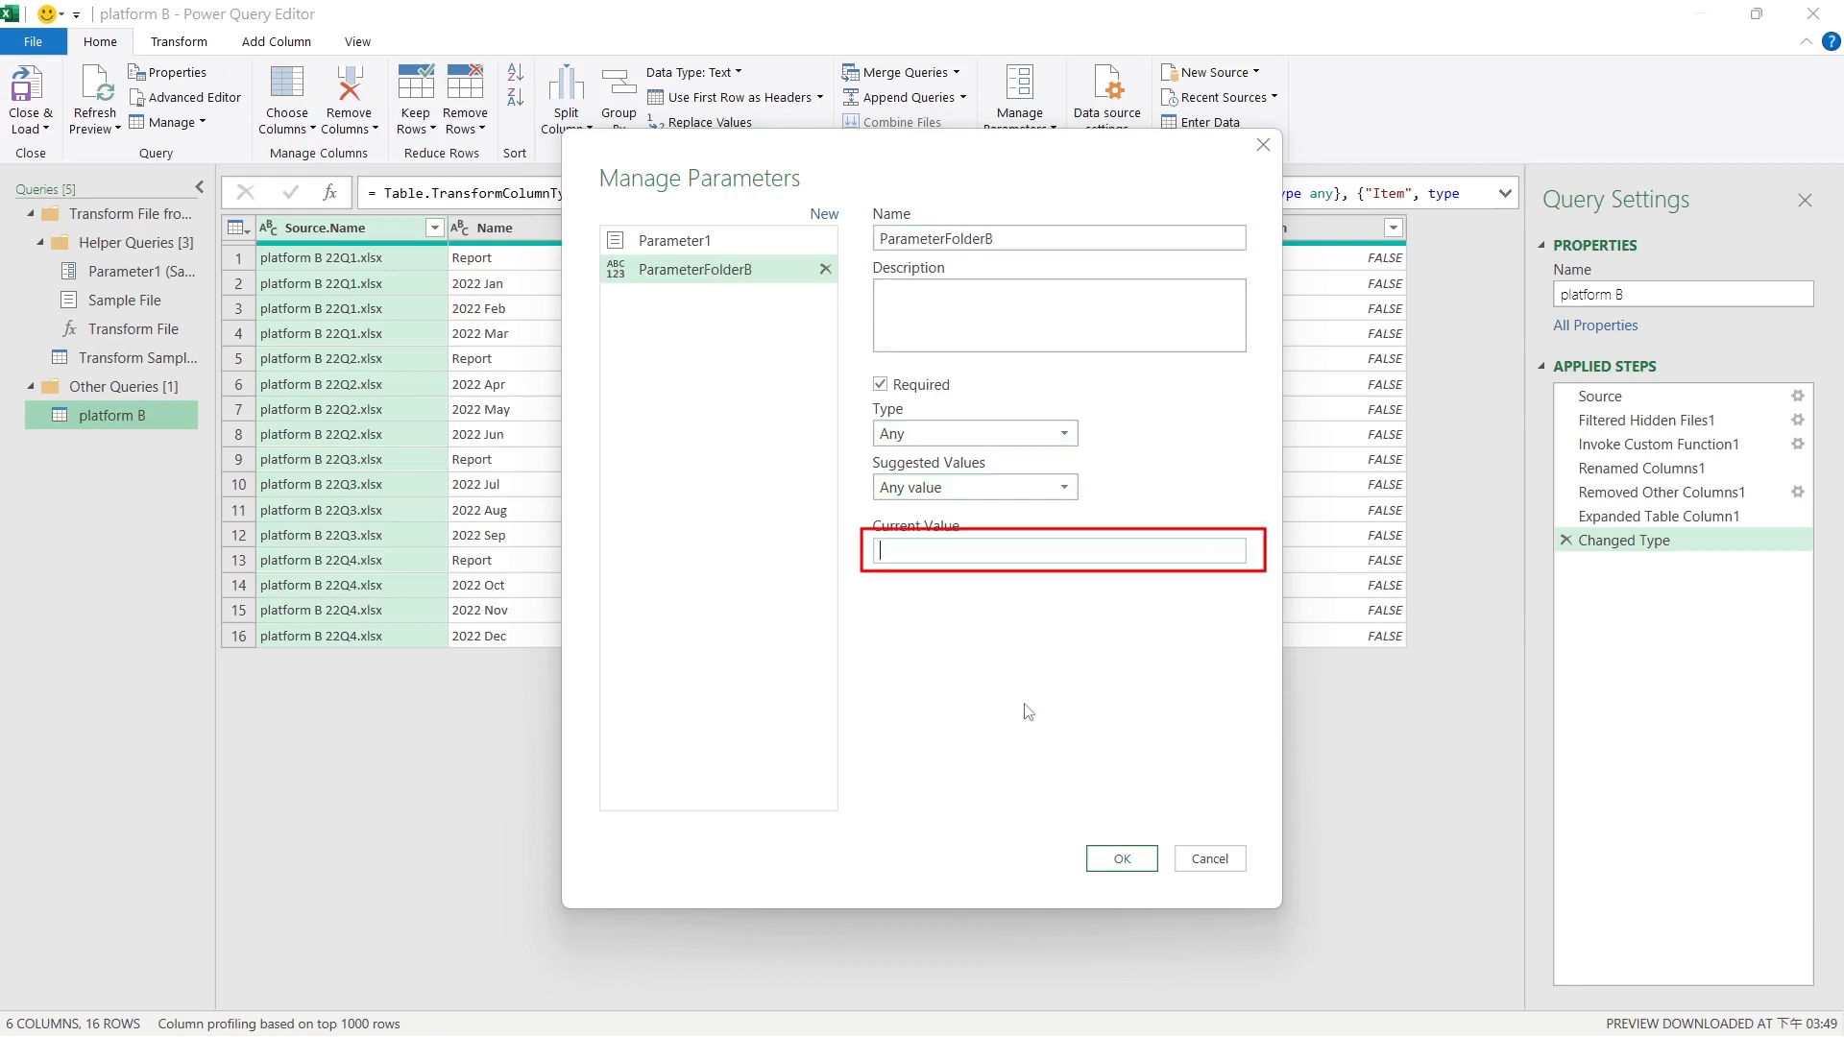
{"action": "type", "text": "C:\\Users\\Marionettes\\Desktop\\platform B"}
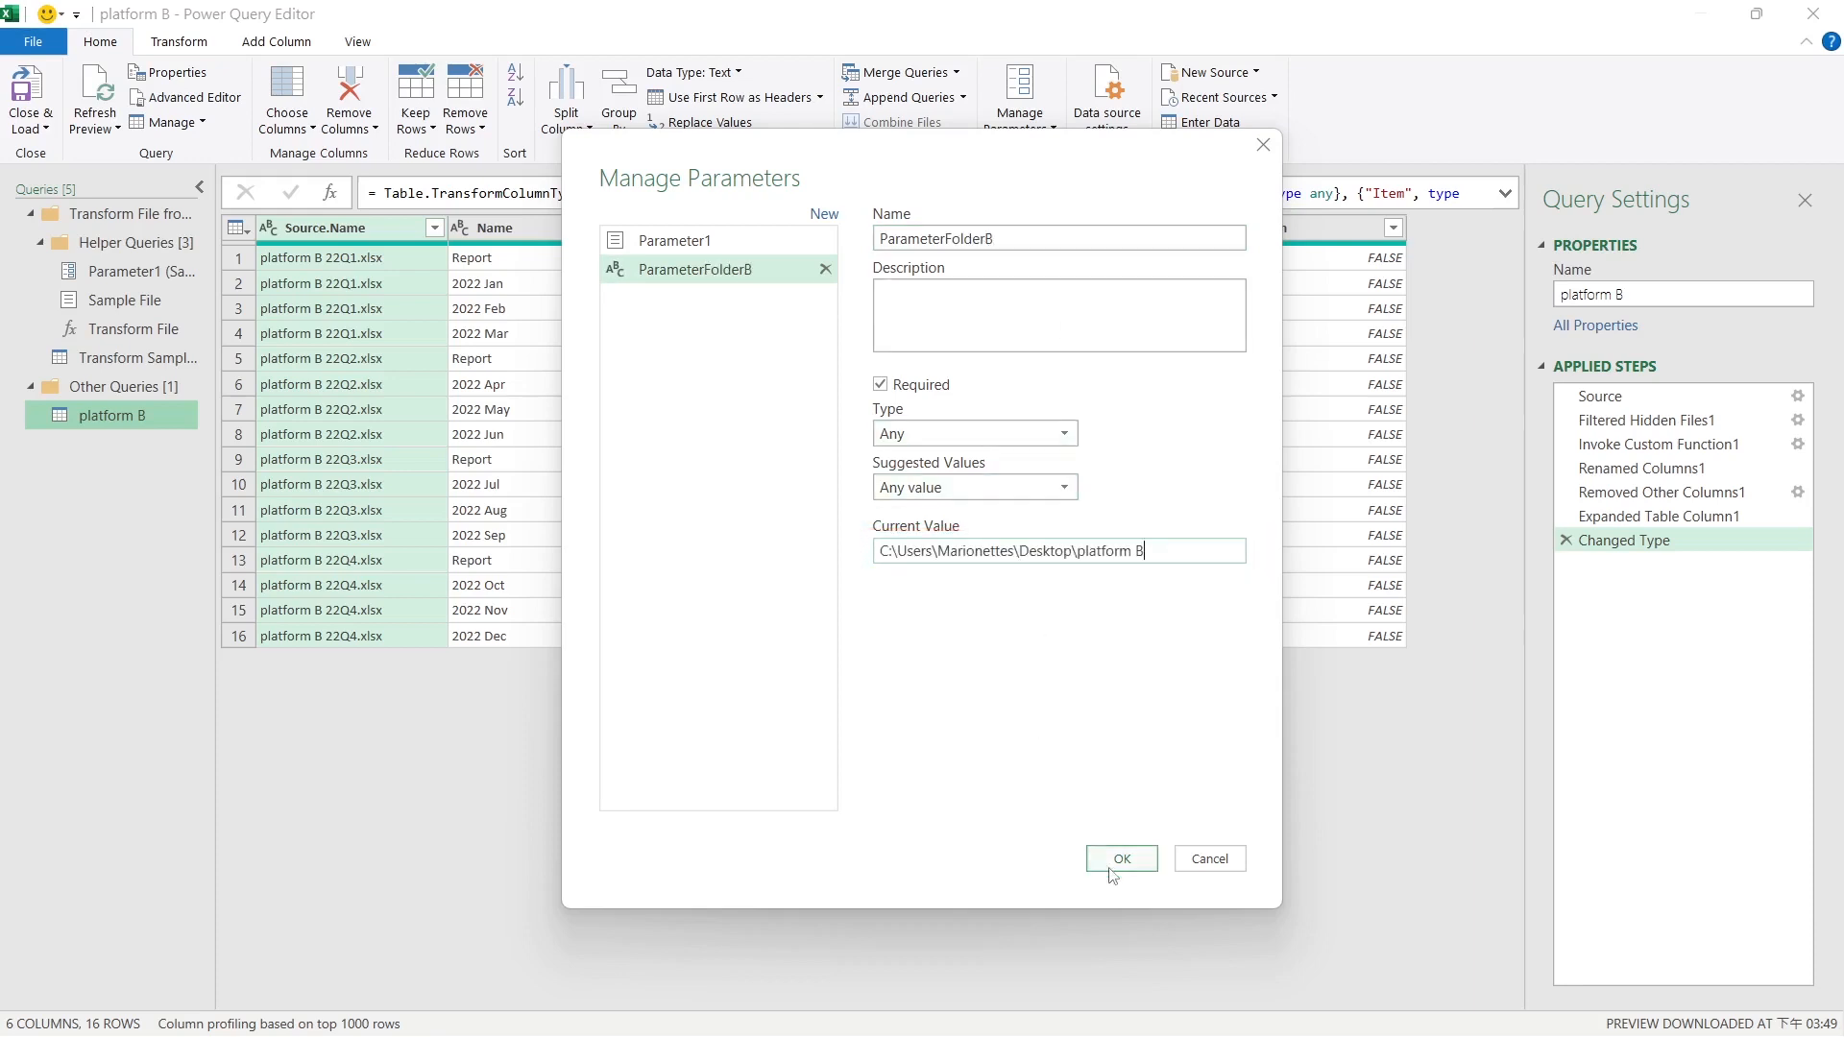
{"action": "left_click", "coordinate": [1120, 861]}
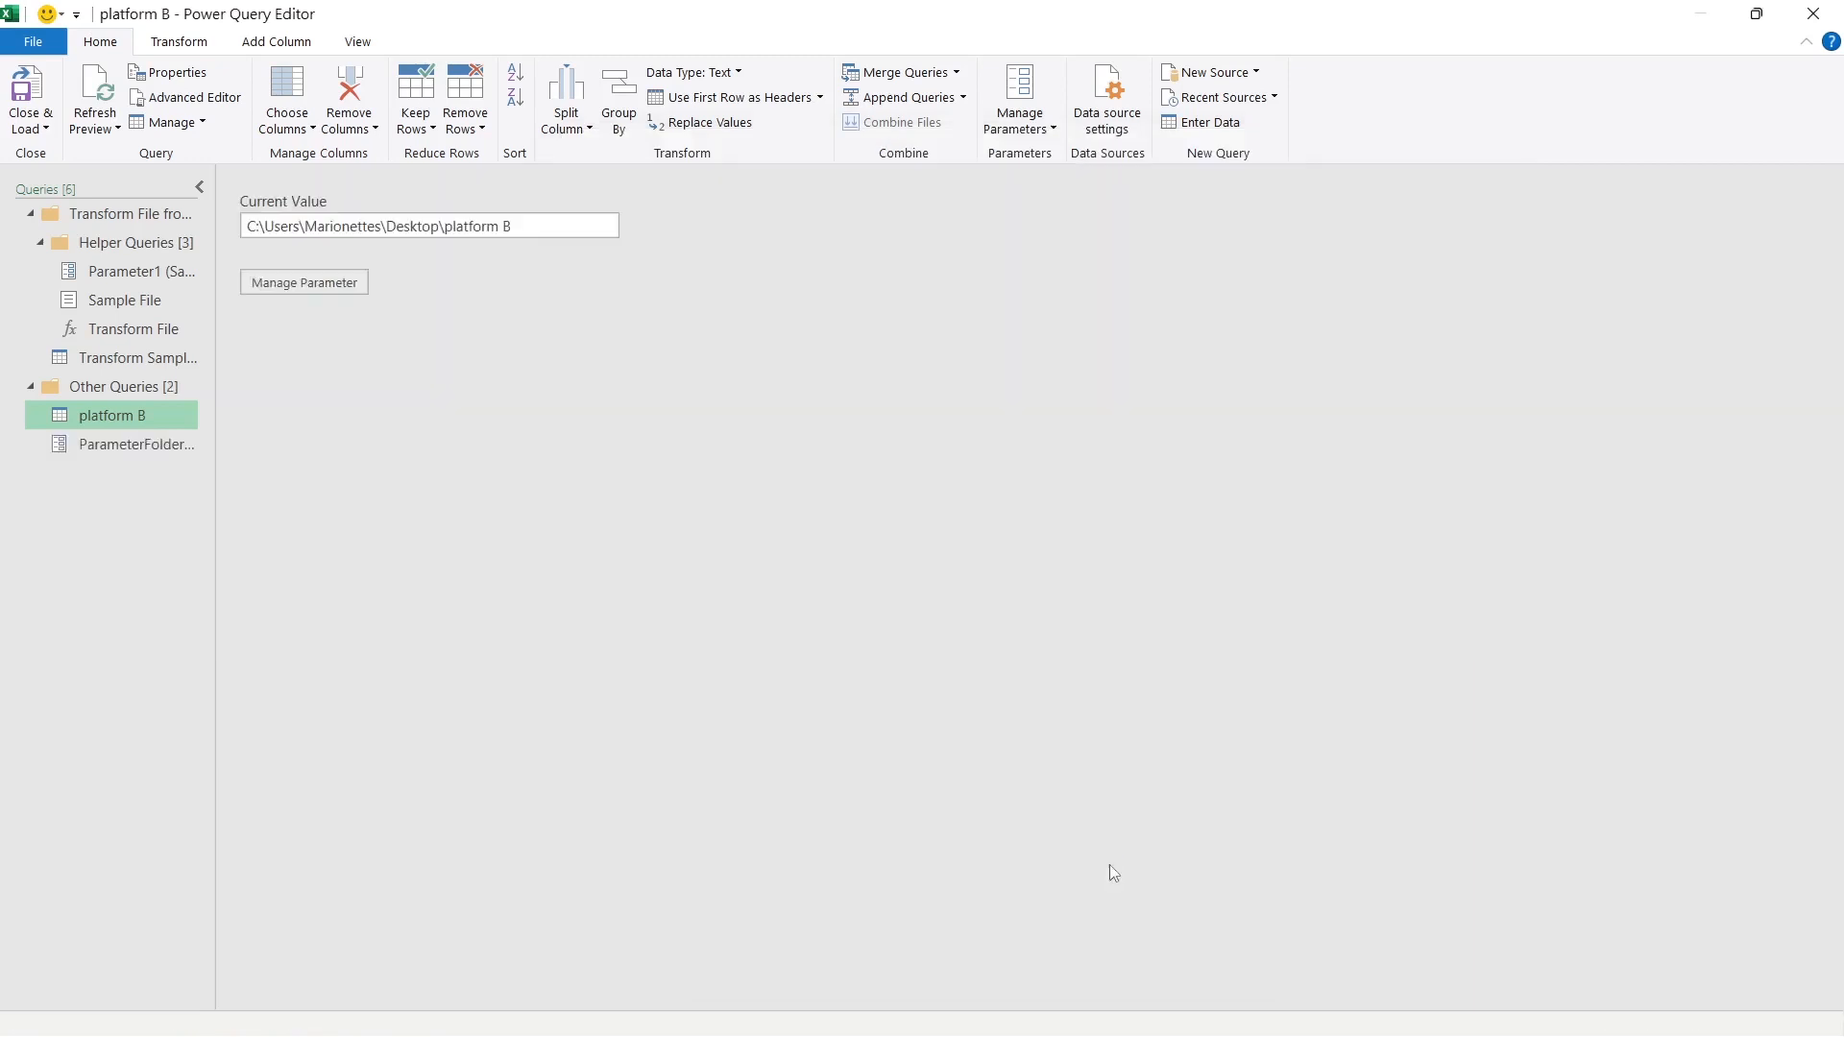
Replace the hard-coded path in the platform B query's Source step so it reads Folder.Files(ParameterFolderB).
{"action": "double_click", "coordinate": [142, 448]}
{"action": "key", "text": "ctrl+c"}
{"action": "left_click", "coordinate": [128, 417]}
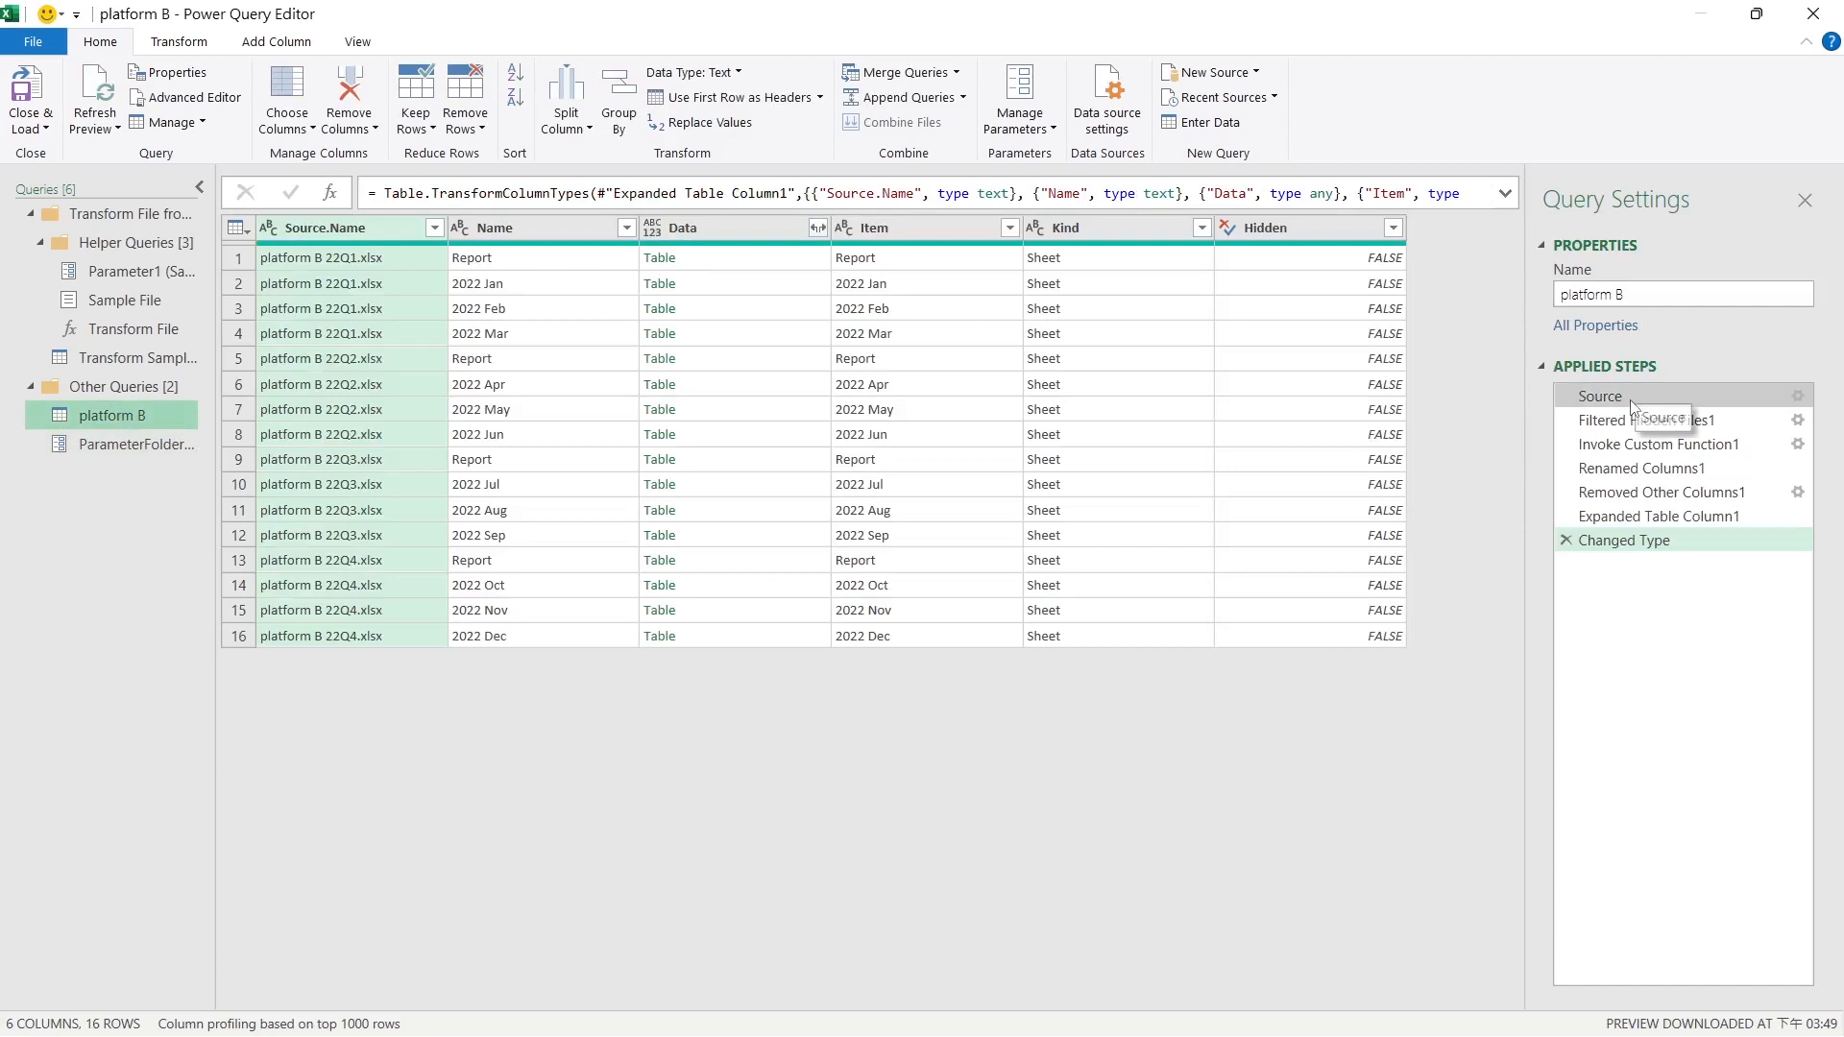
{"action": "left_click", "coordinate": [1631, 398]}
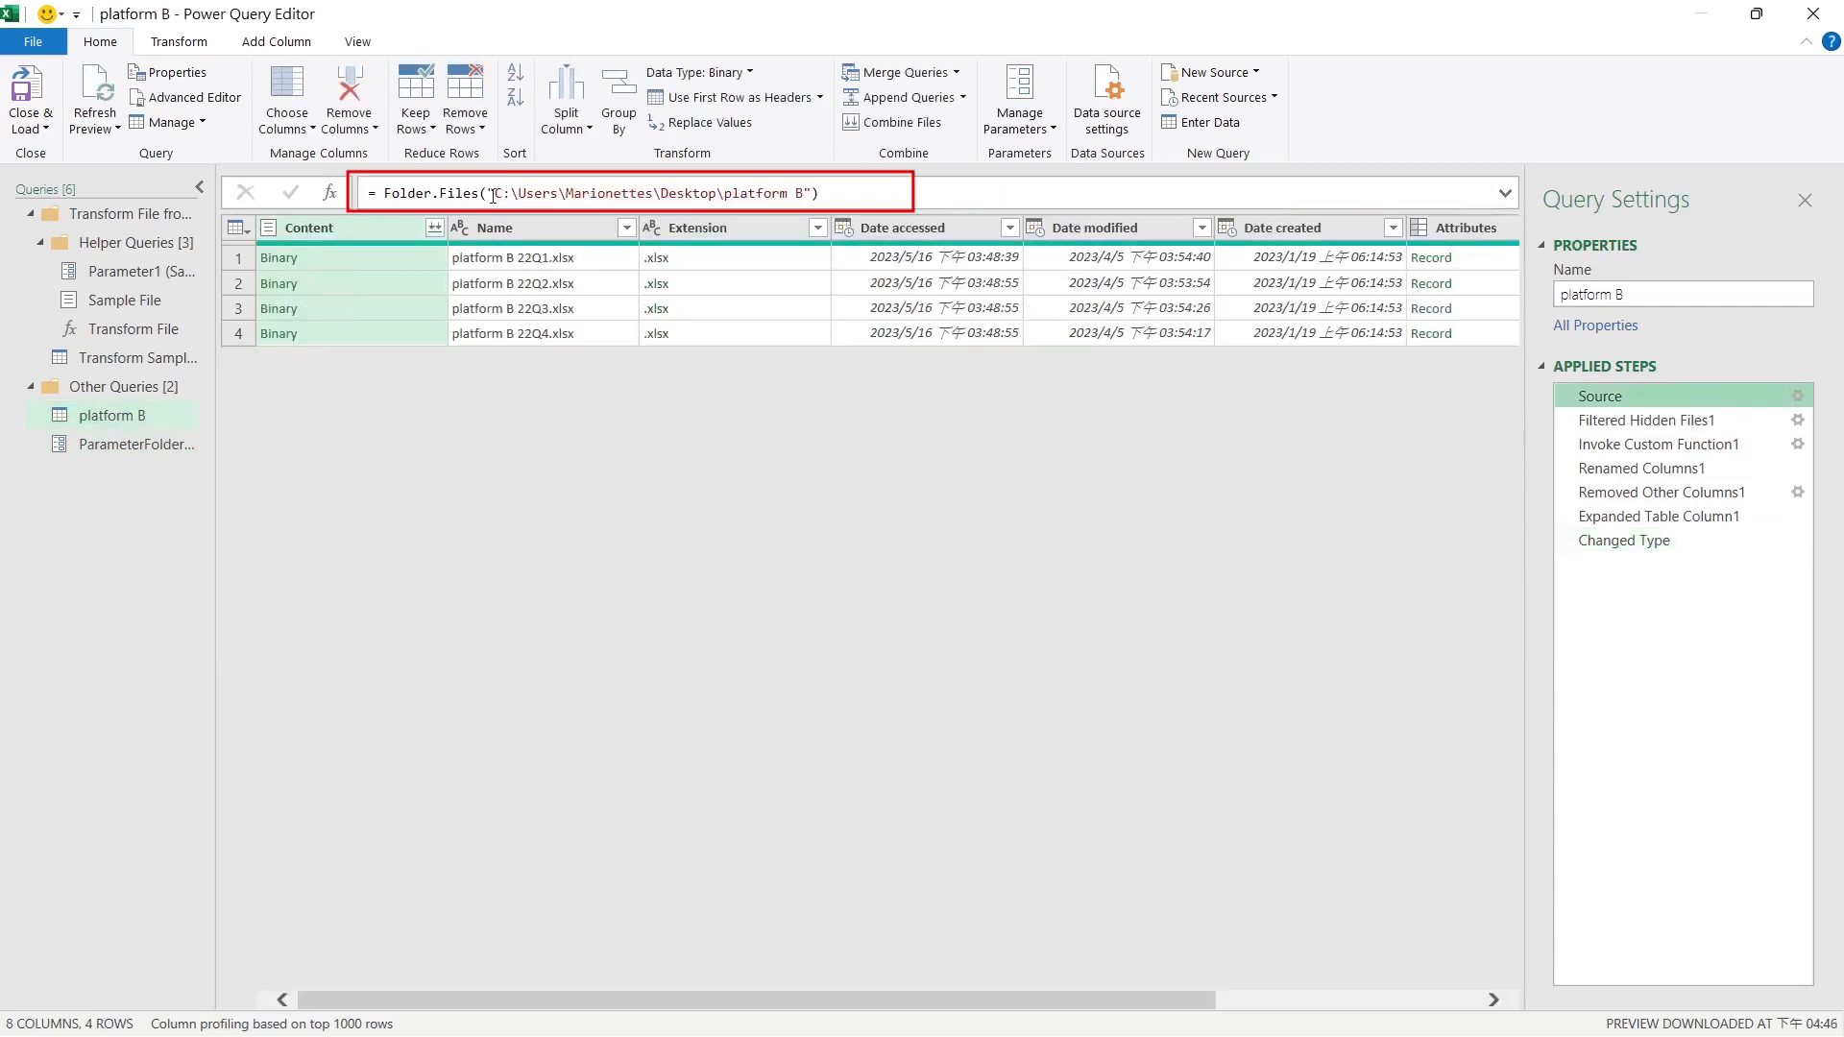
{"action": "left_click_drag", "start_coordinate": [487, 193], "coordinate": [805, 191]}
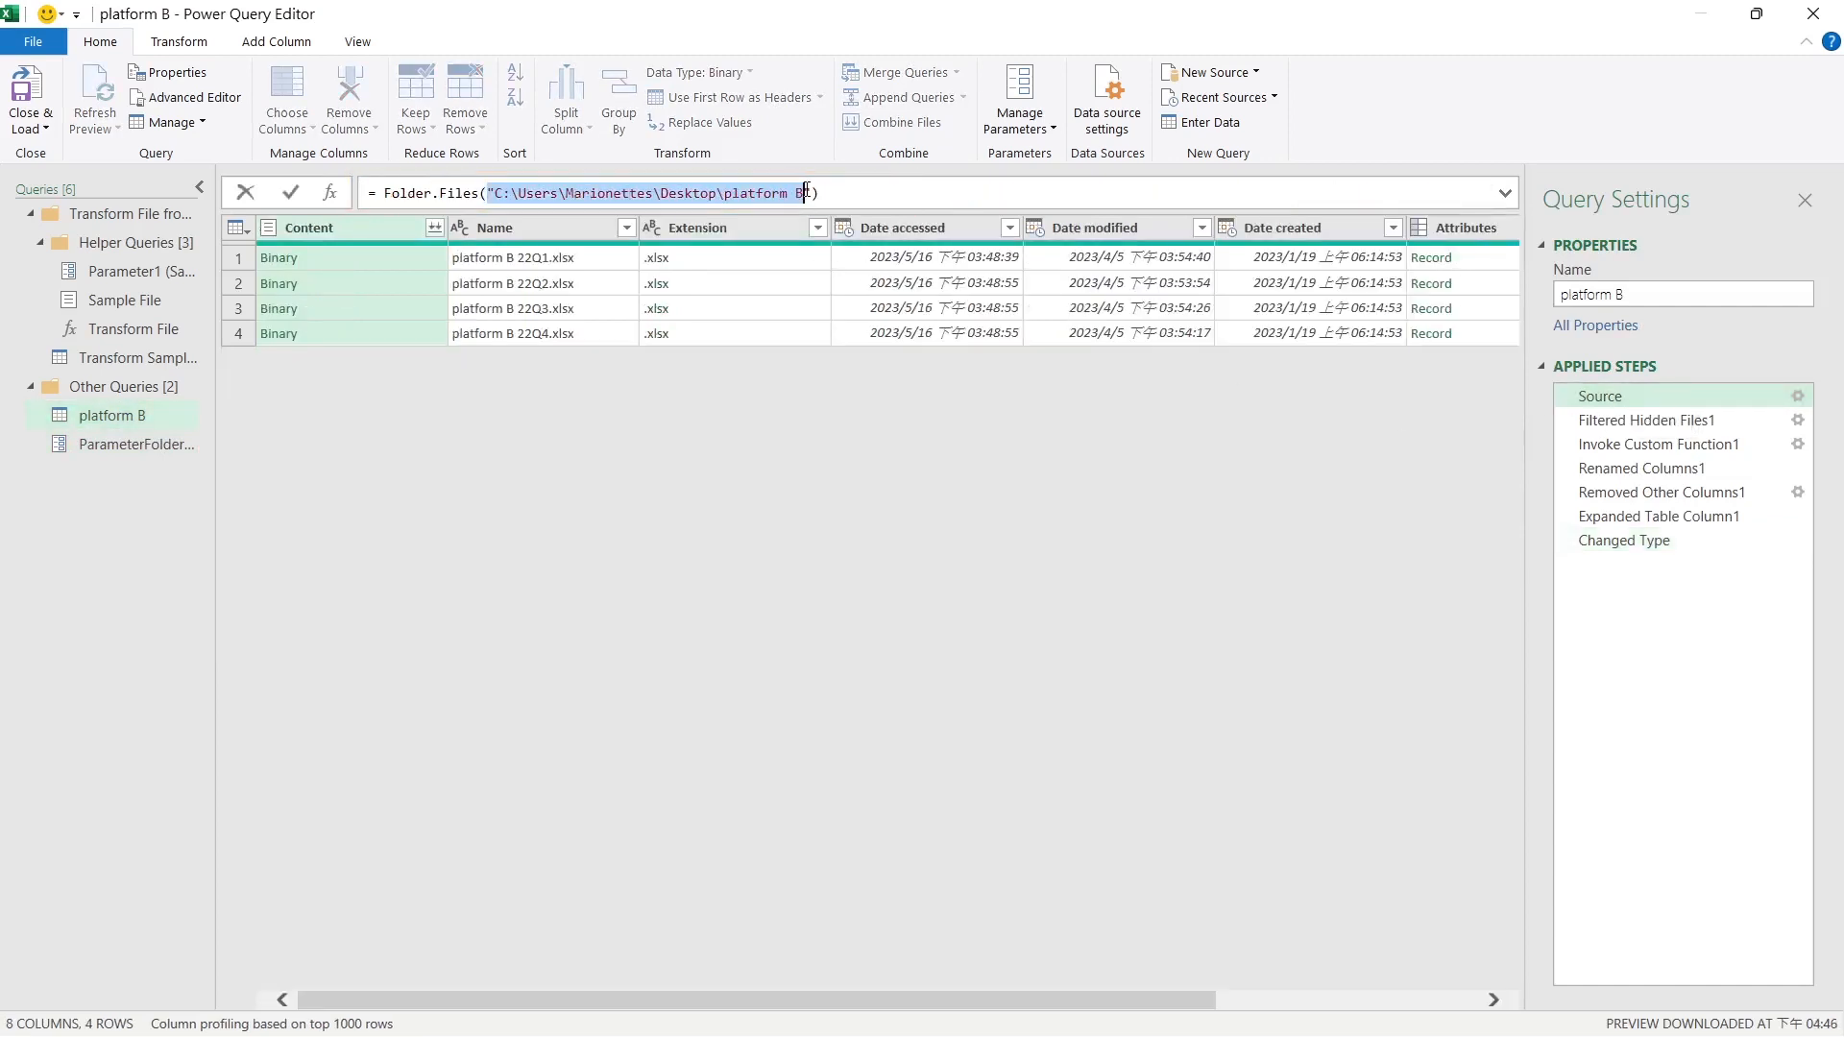
{"action": "key", "text": "ctrl+v"}
{"action": "key", "text": "Return"}
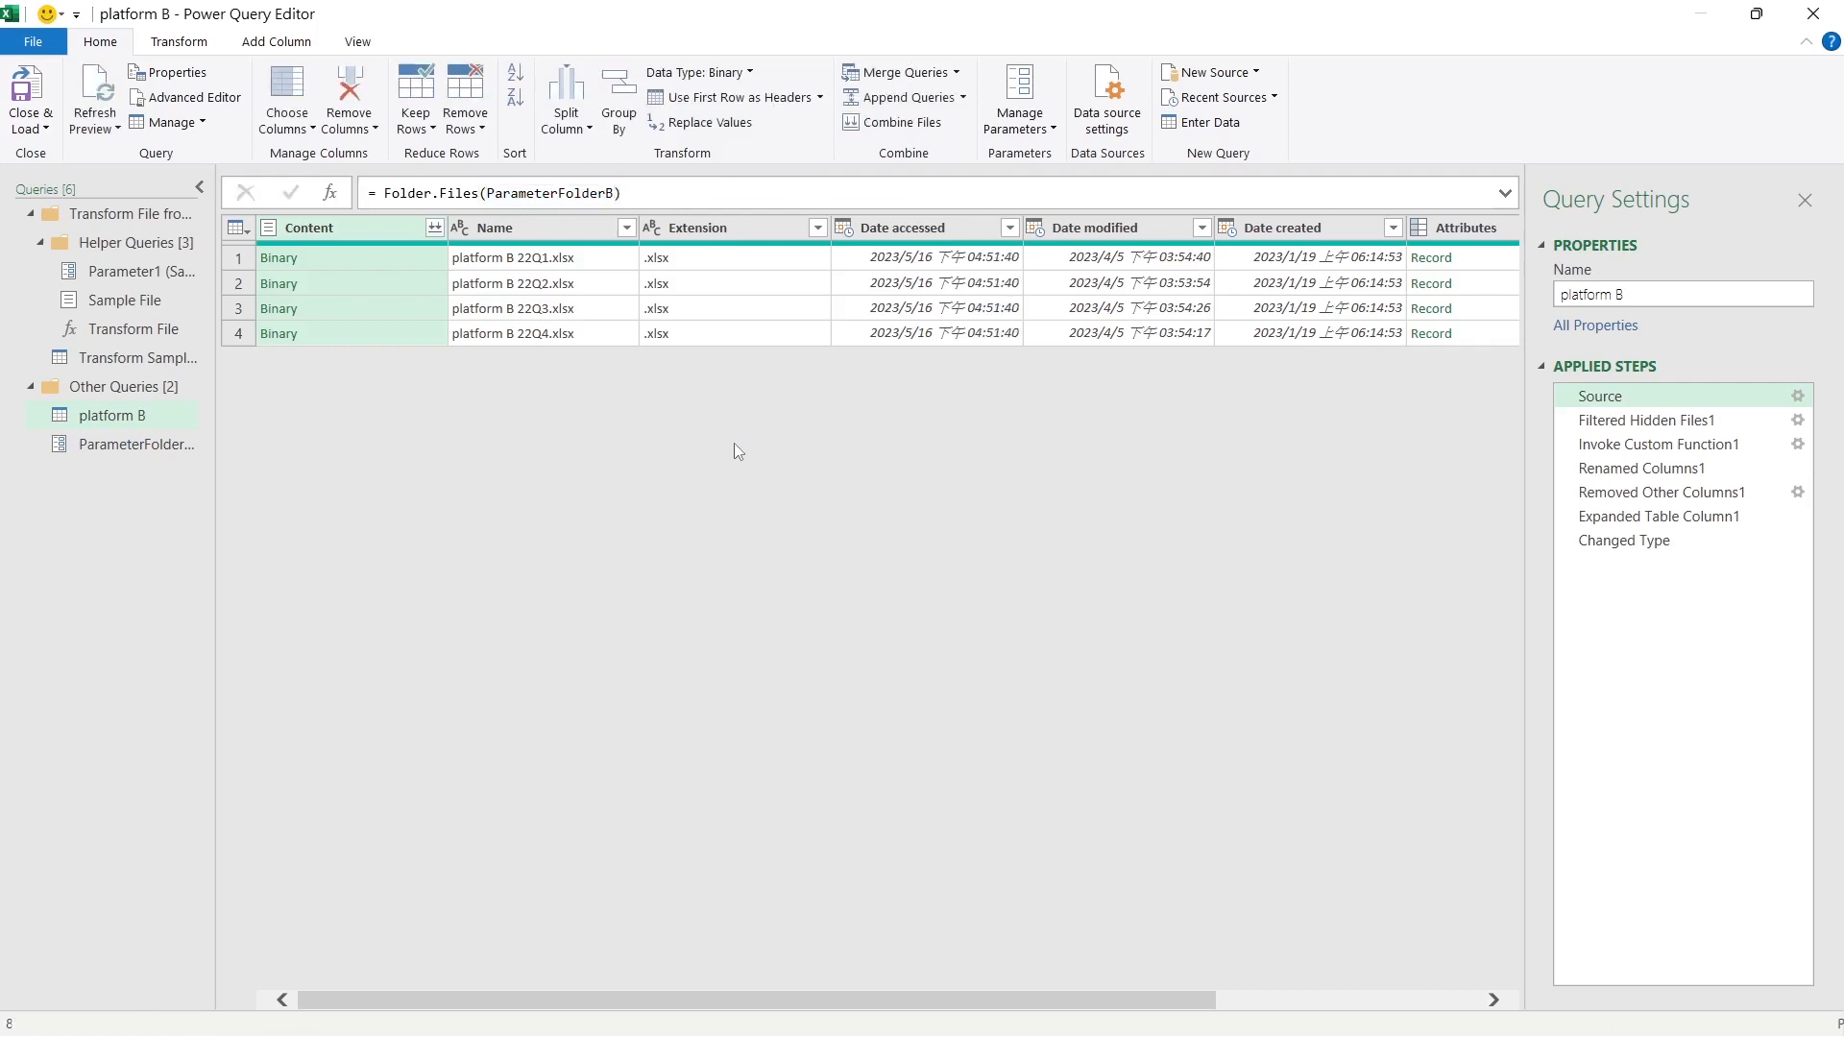
Replace the hard-coded path in the Sample File query's Source step with ParameterFolderB, then select the ParameterFolderB parameter.
{"action": "left_click", "coordinate": [151, 303]}
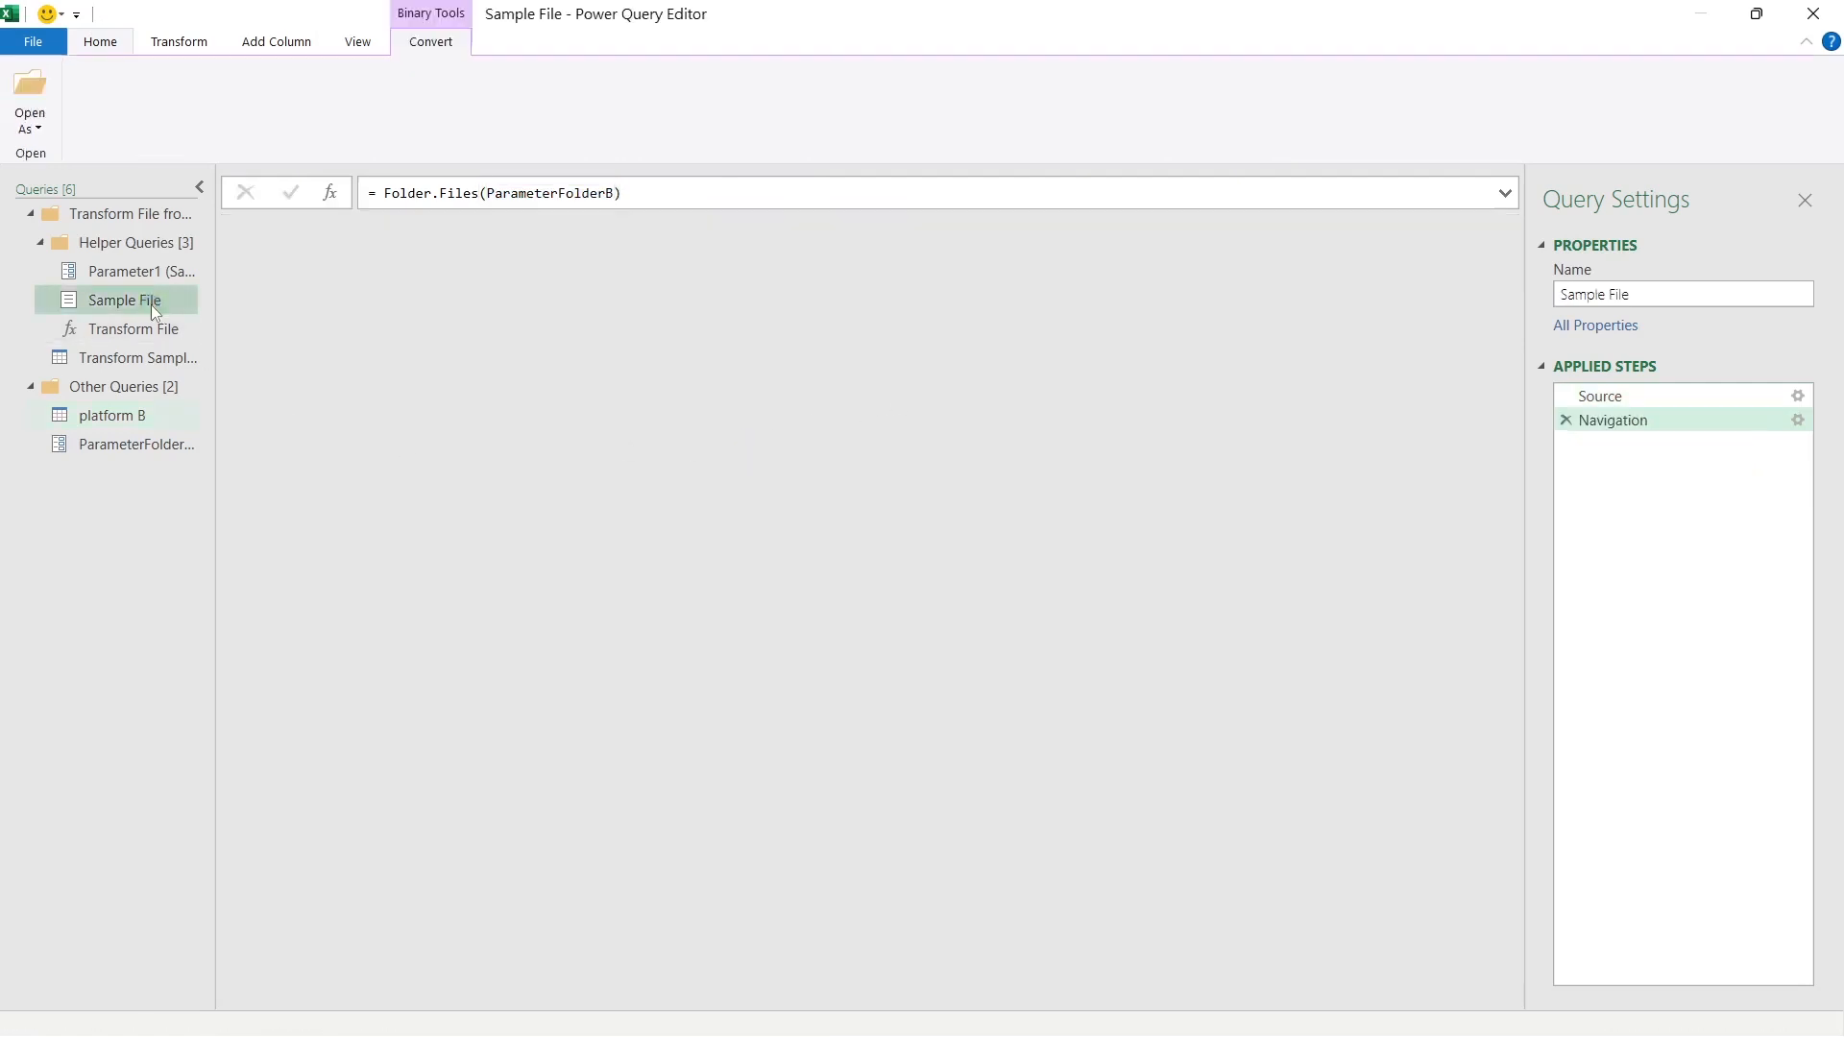
{"action": "left_click", "coordinate": [1599, 398]}
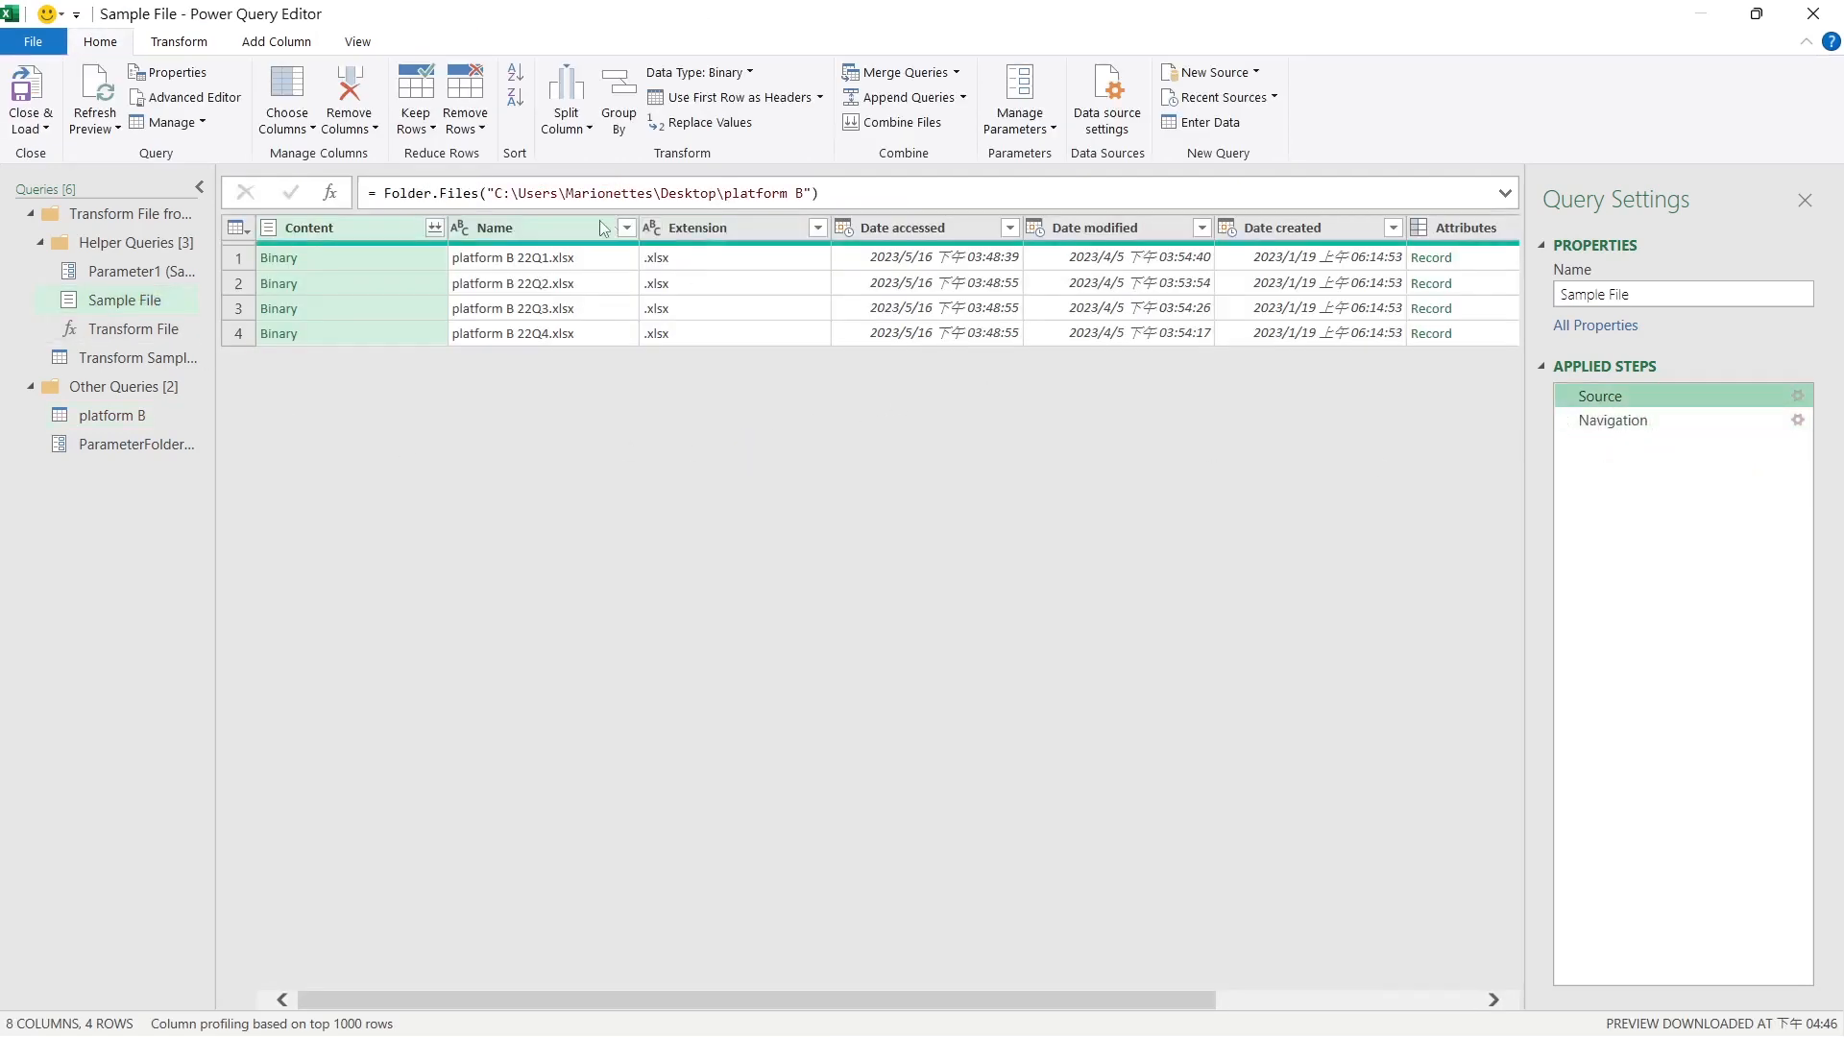
{"action": "left_click_drag", "start_coordinate": [490, 193], "coordinate": [814, 195]}
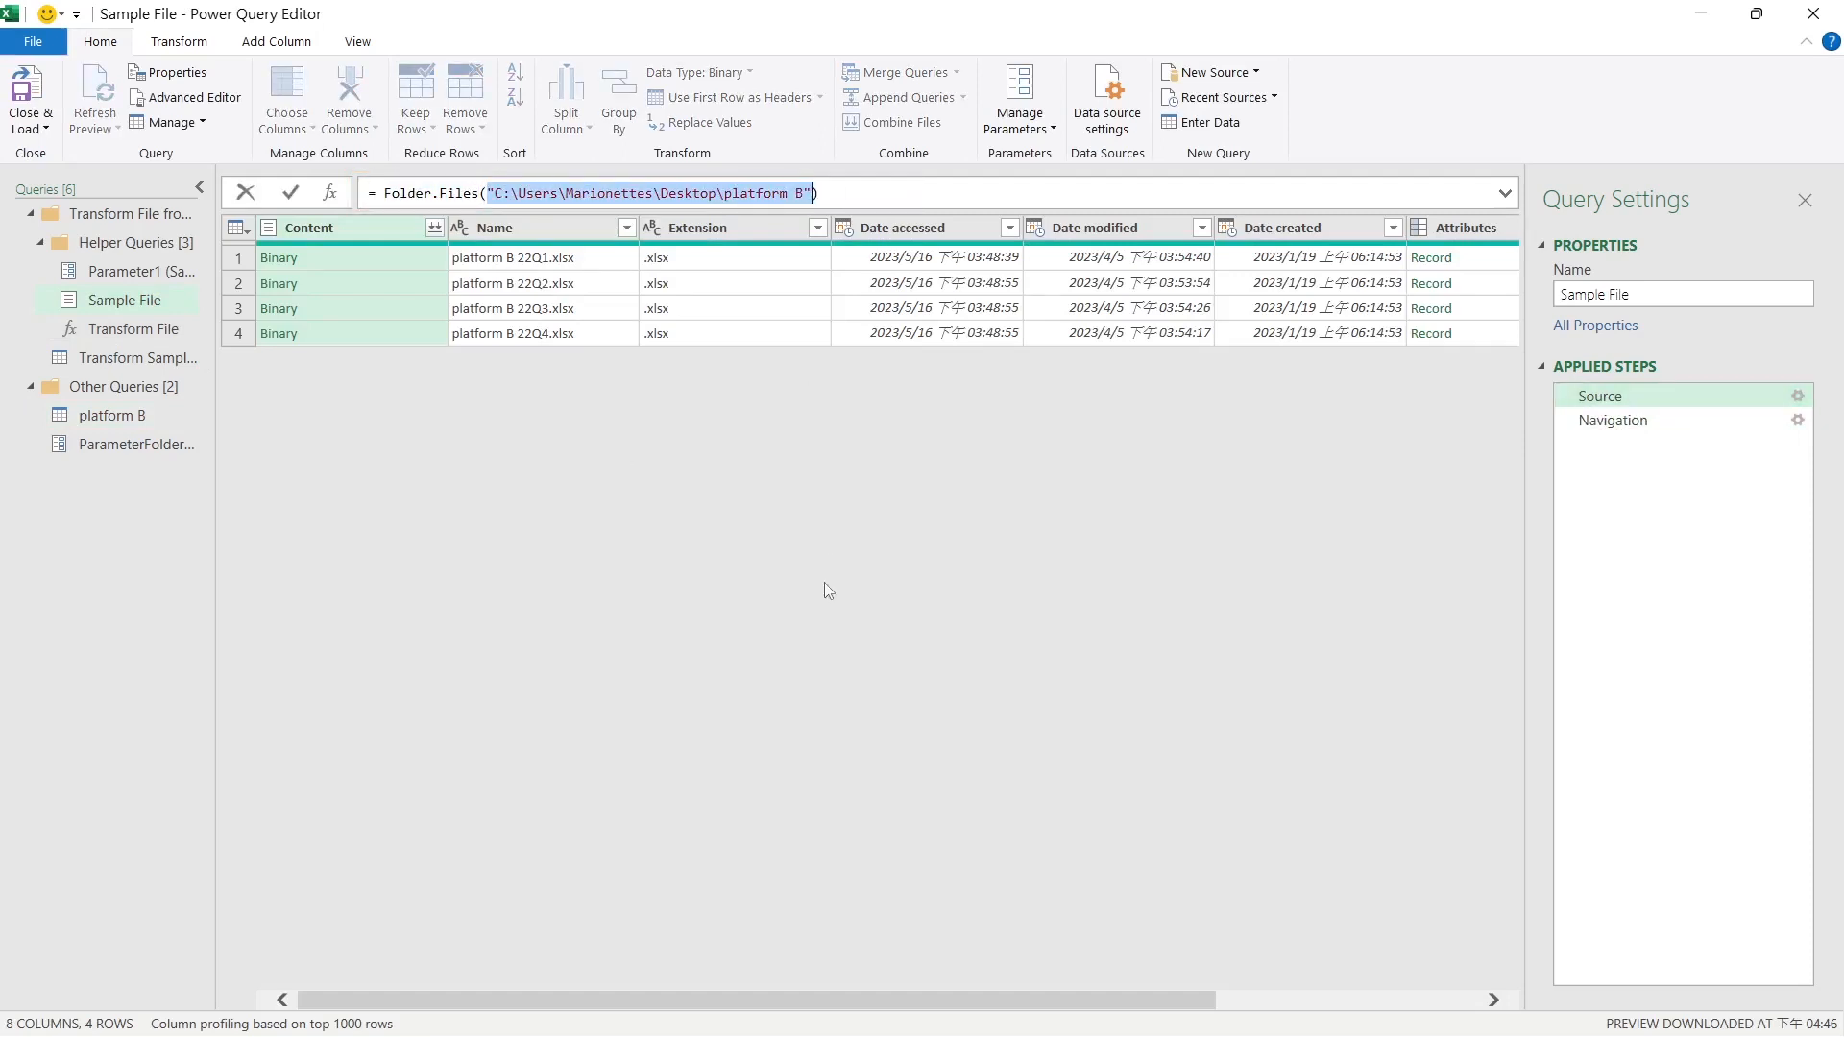
{"action": "key", "text": "ctrl+v"}
{"action": "key", "text": "Return"}
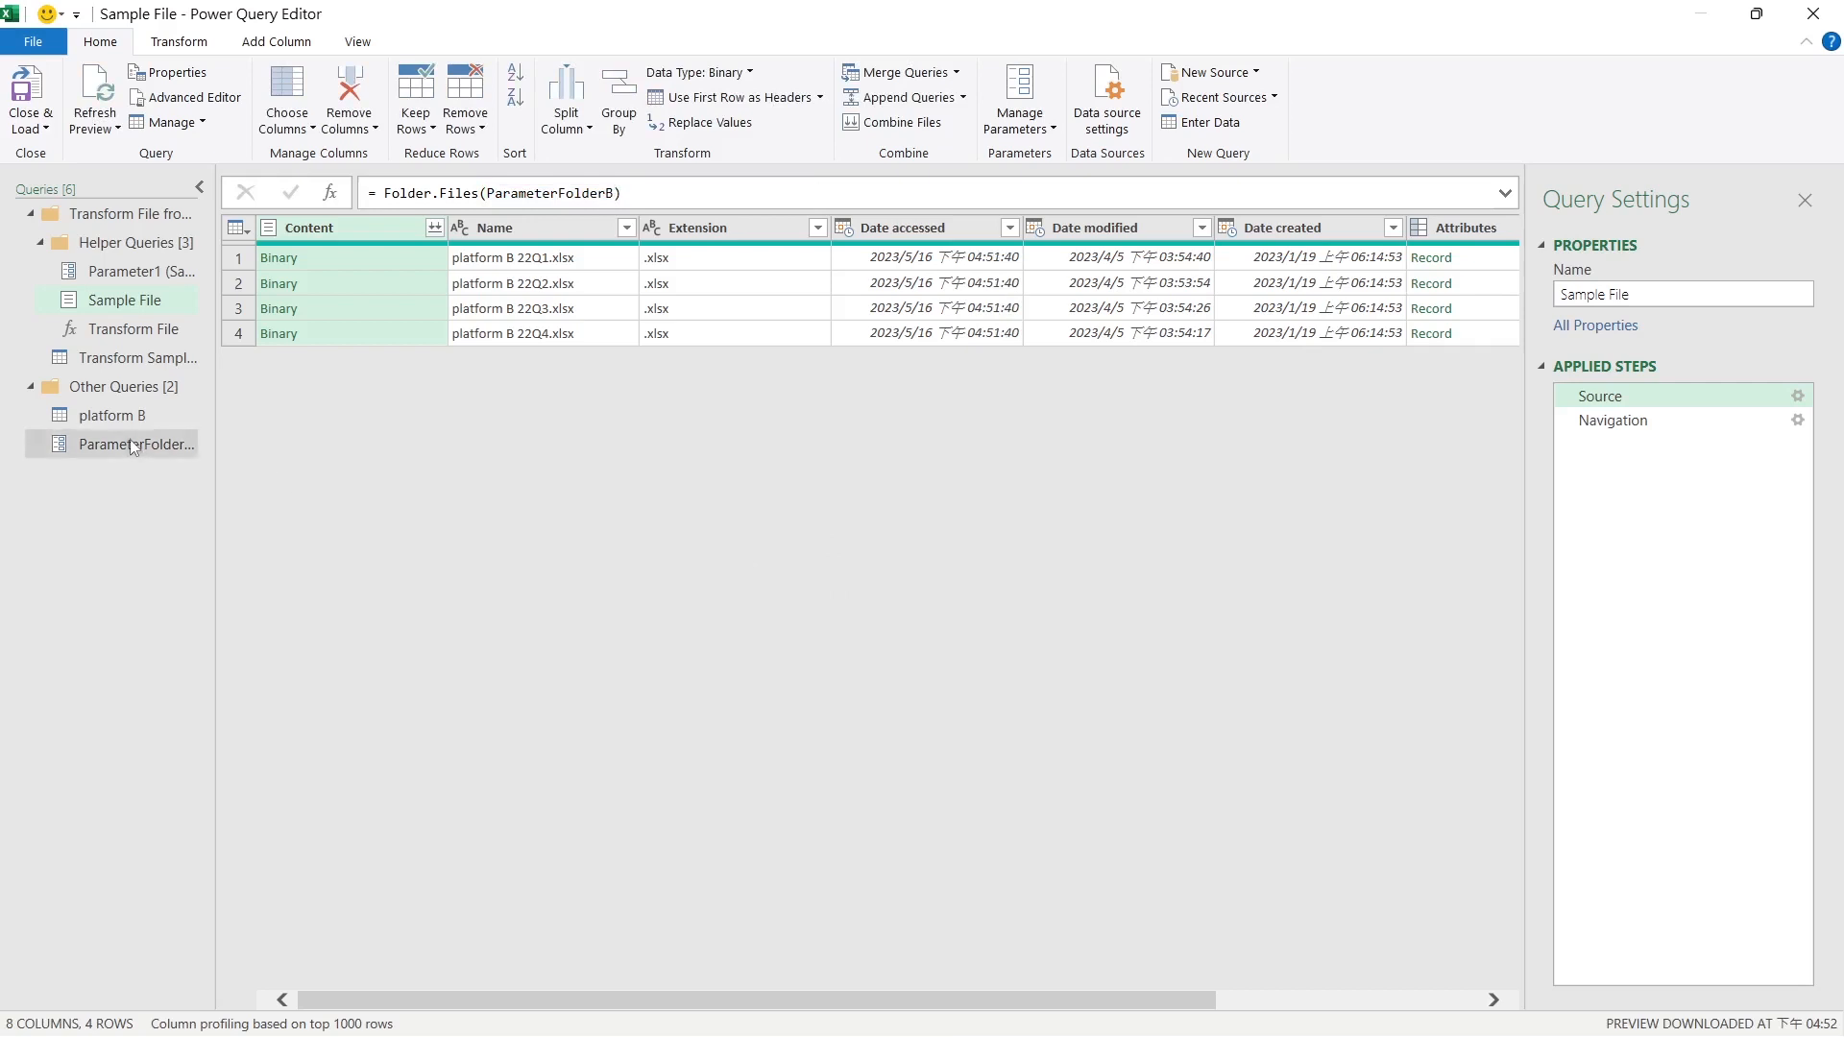
{"action": "left_click", "coordinate": [132, 444]}
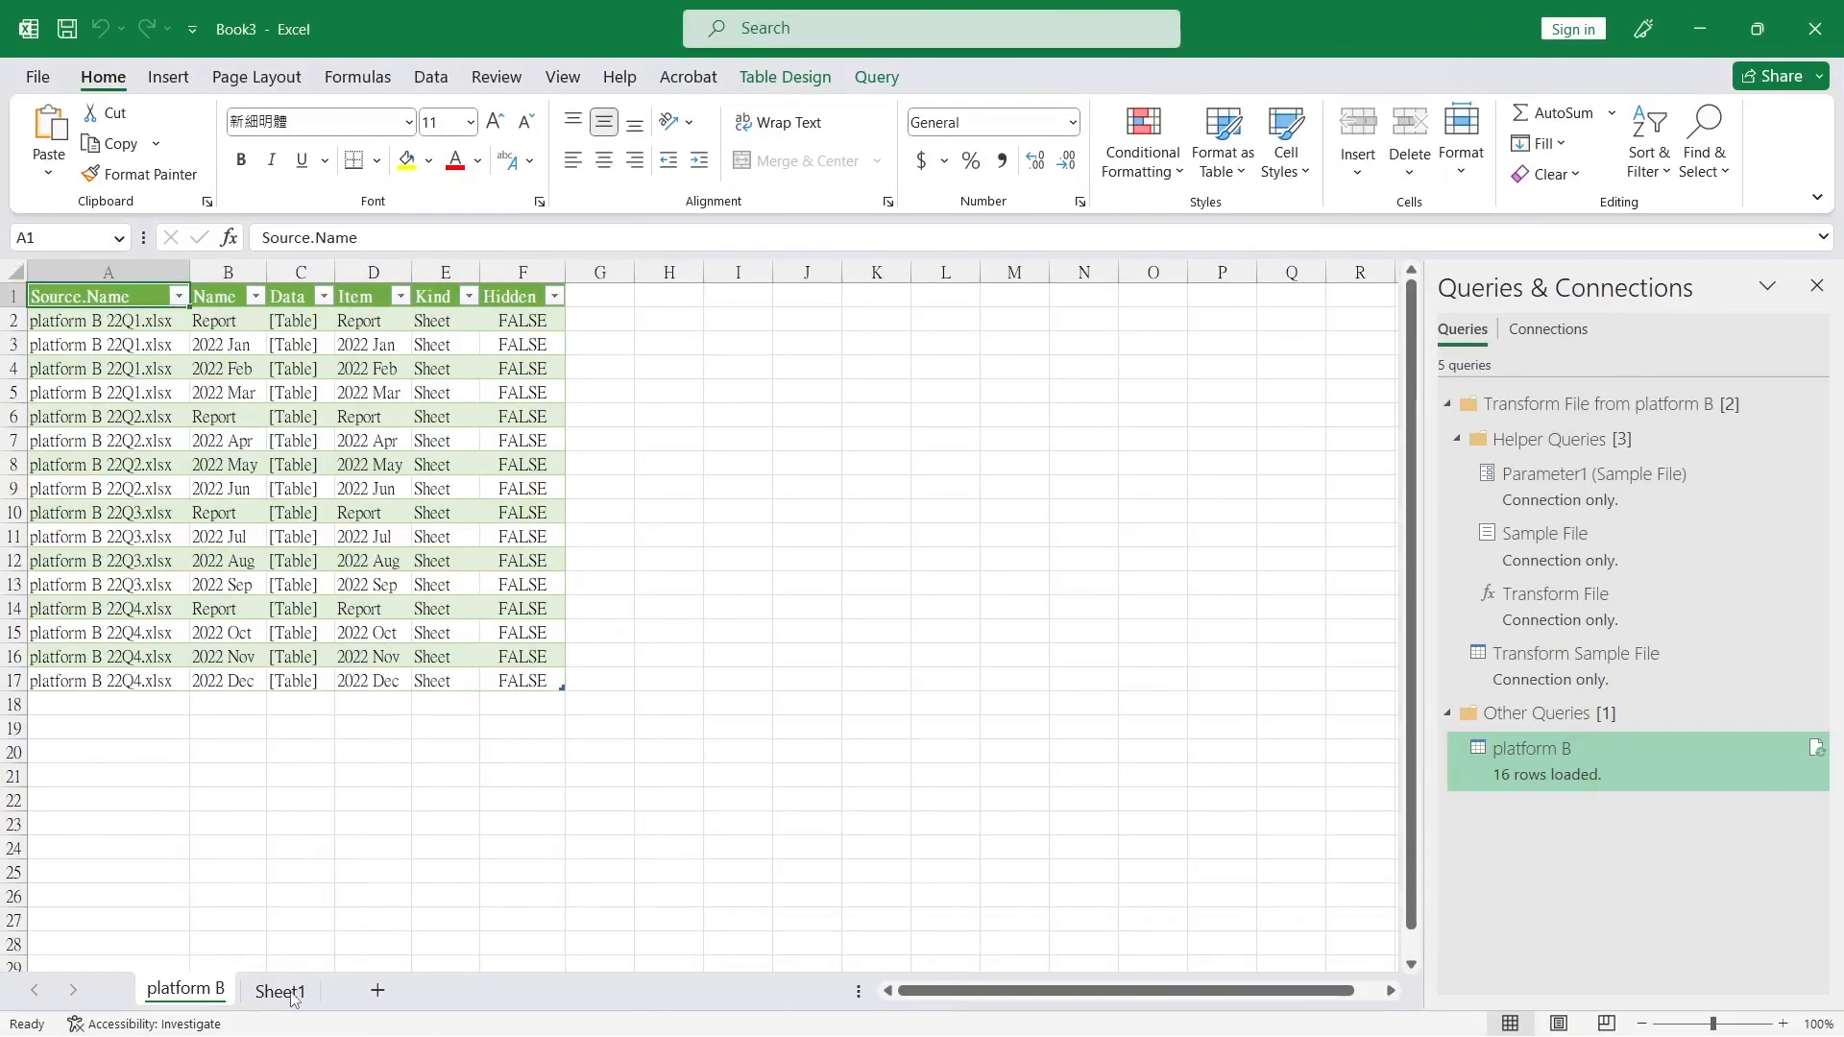
In the Excel workbook's Sheet1, enter the heading Folder in C1 and the full path of the platform B folder in C2.
{"action": "left_click", "coordinate": [293, 994]}
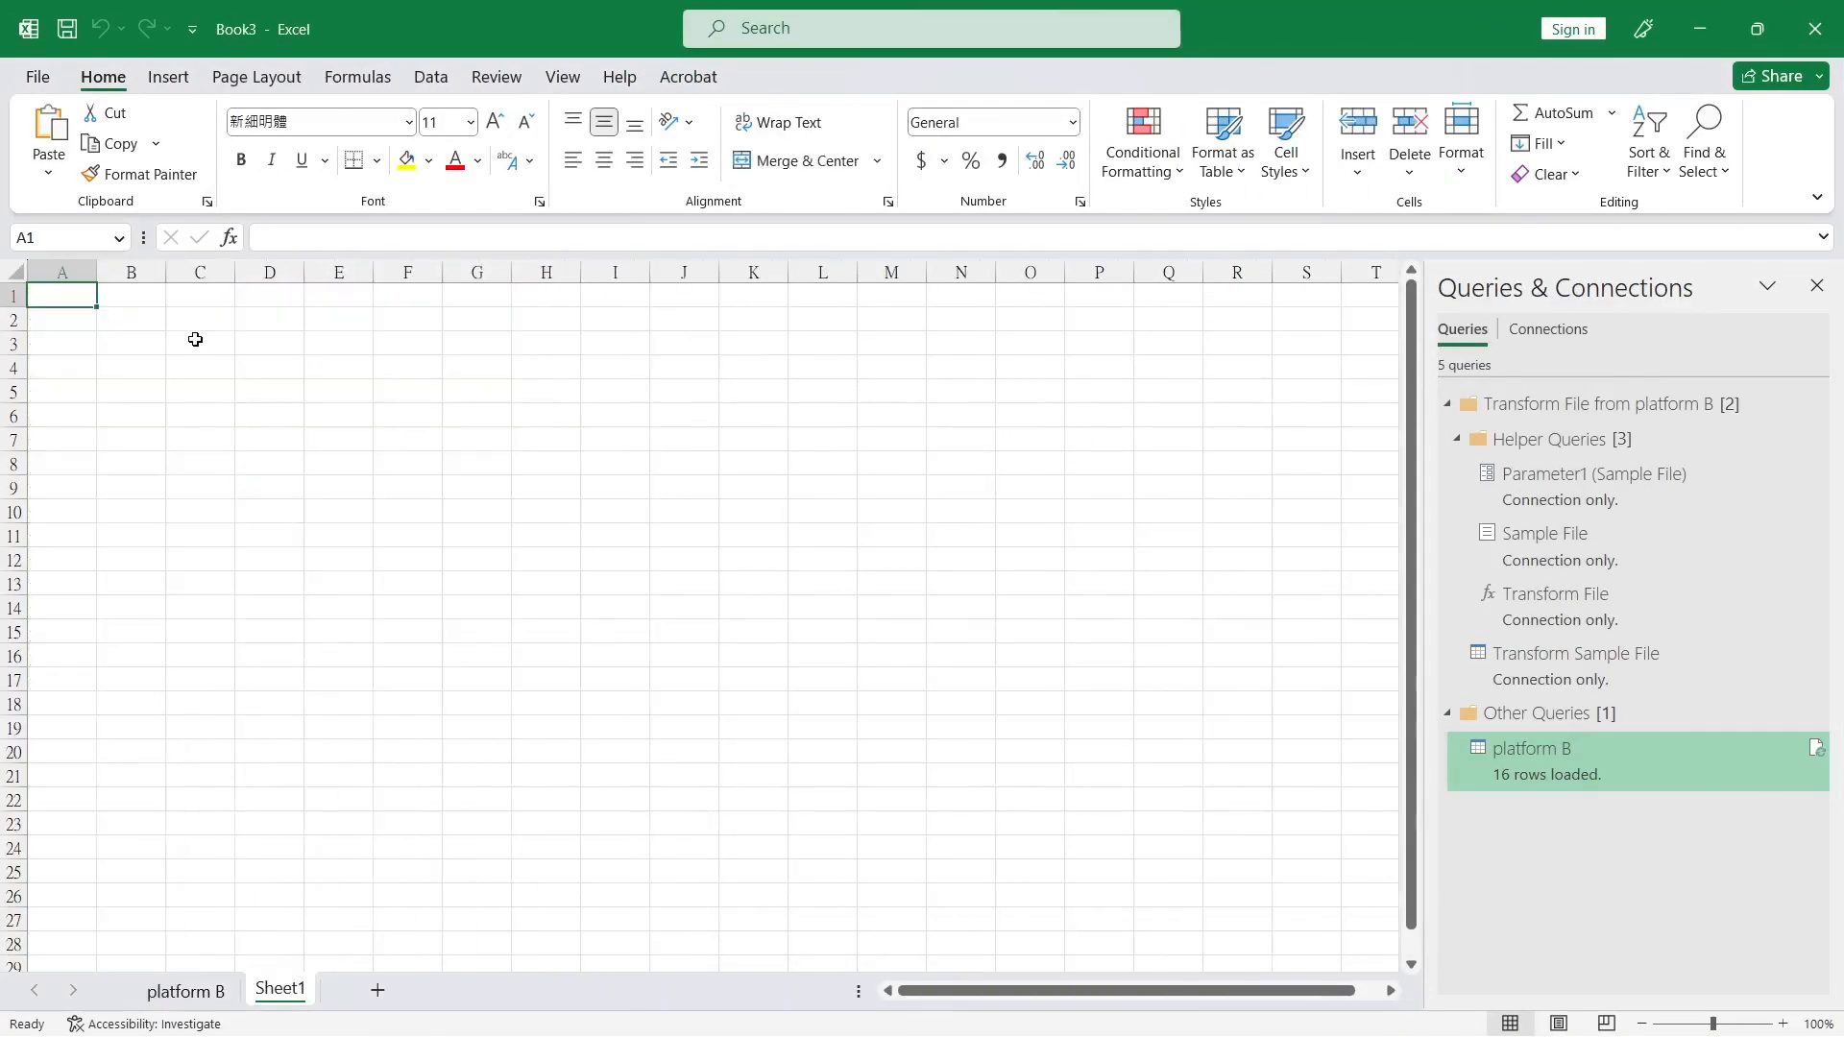
{"action": "left_click", "coordinate": [194, 298]}
{"action": "type", "text": "Folder"}
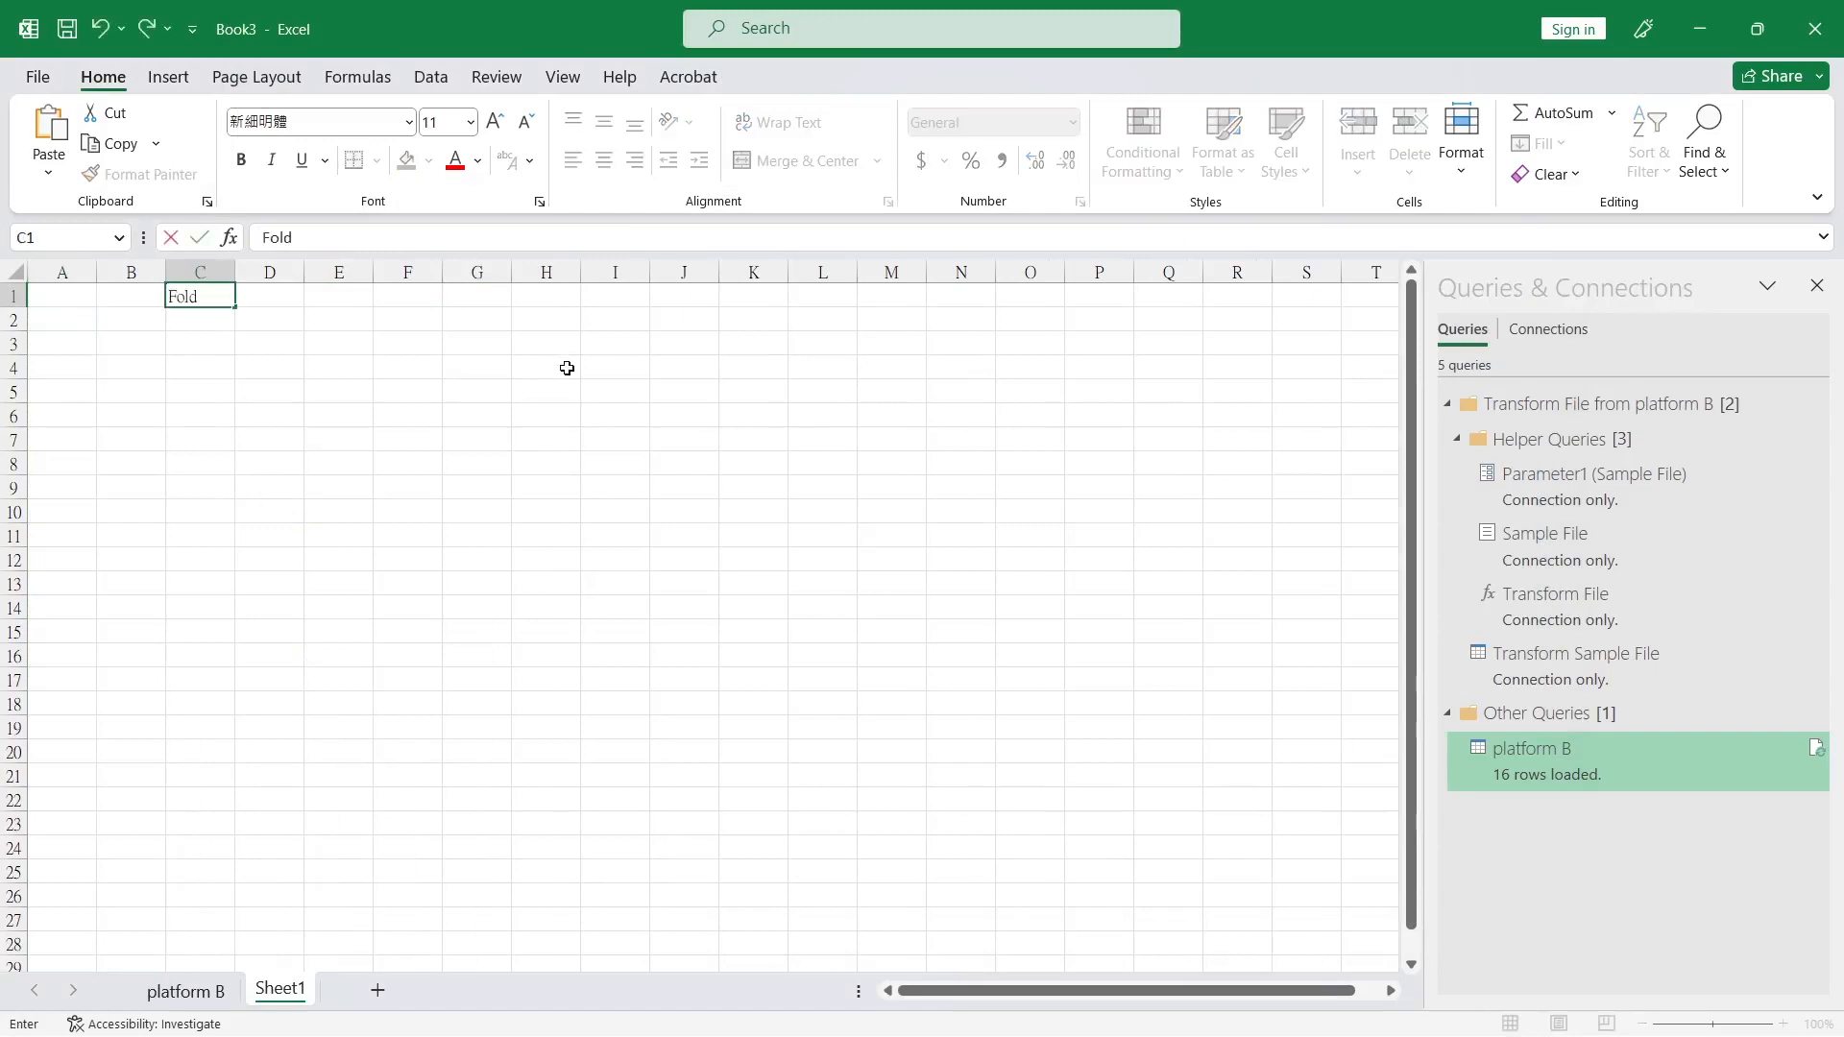
{"action": "left_click", "coordinate": [536, 418]}
{"action": "left_click", "coordinate": [193, 320]}
{"action": "type", "text": "C:\\Users\\Marionettes\\Desktop\\platform B"}
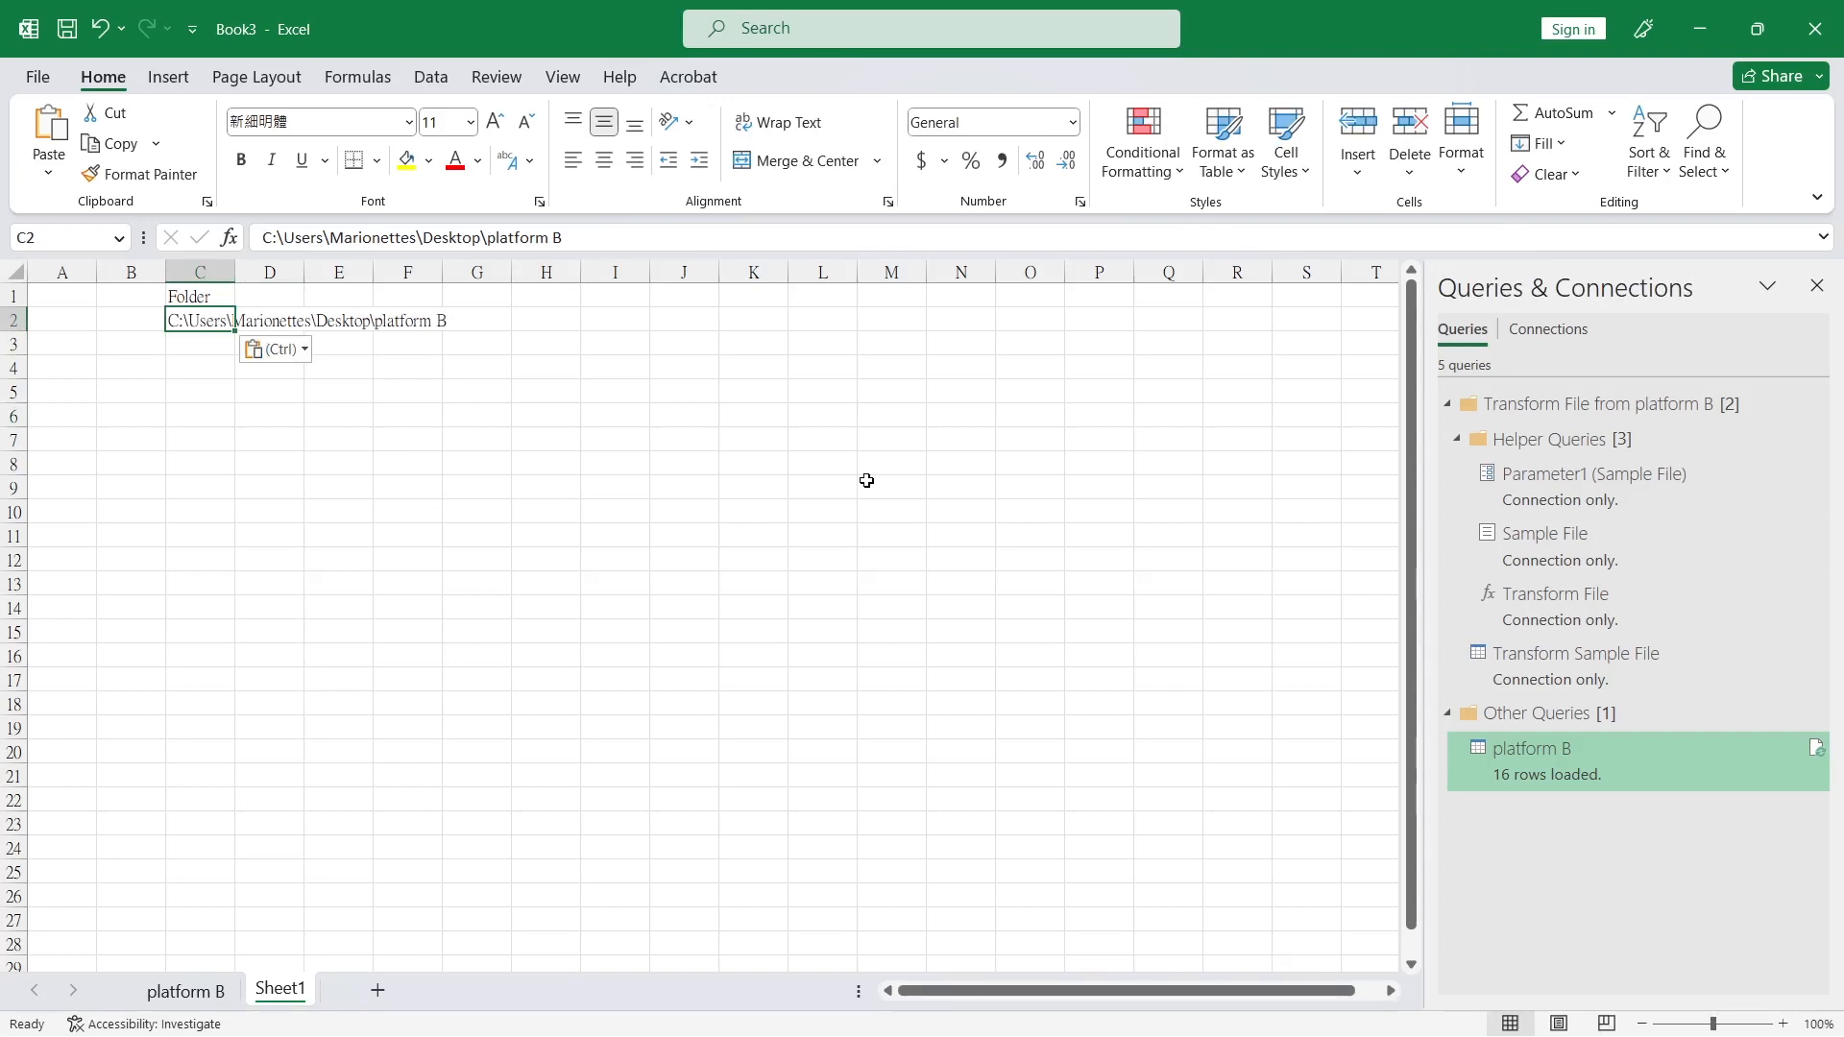
{"action": "left_click", "coordinate": [867, 480]}
Convert the range C1:C2 into a table that uses Folder as its header row.
{"action": "left_click_drag", "start_coordinate": [215, 298], "coordinate": [214, 308]}
{"action": "left_click", "coordinate": [168, 76]}
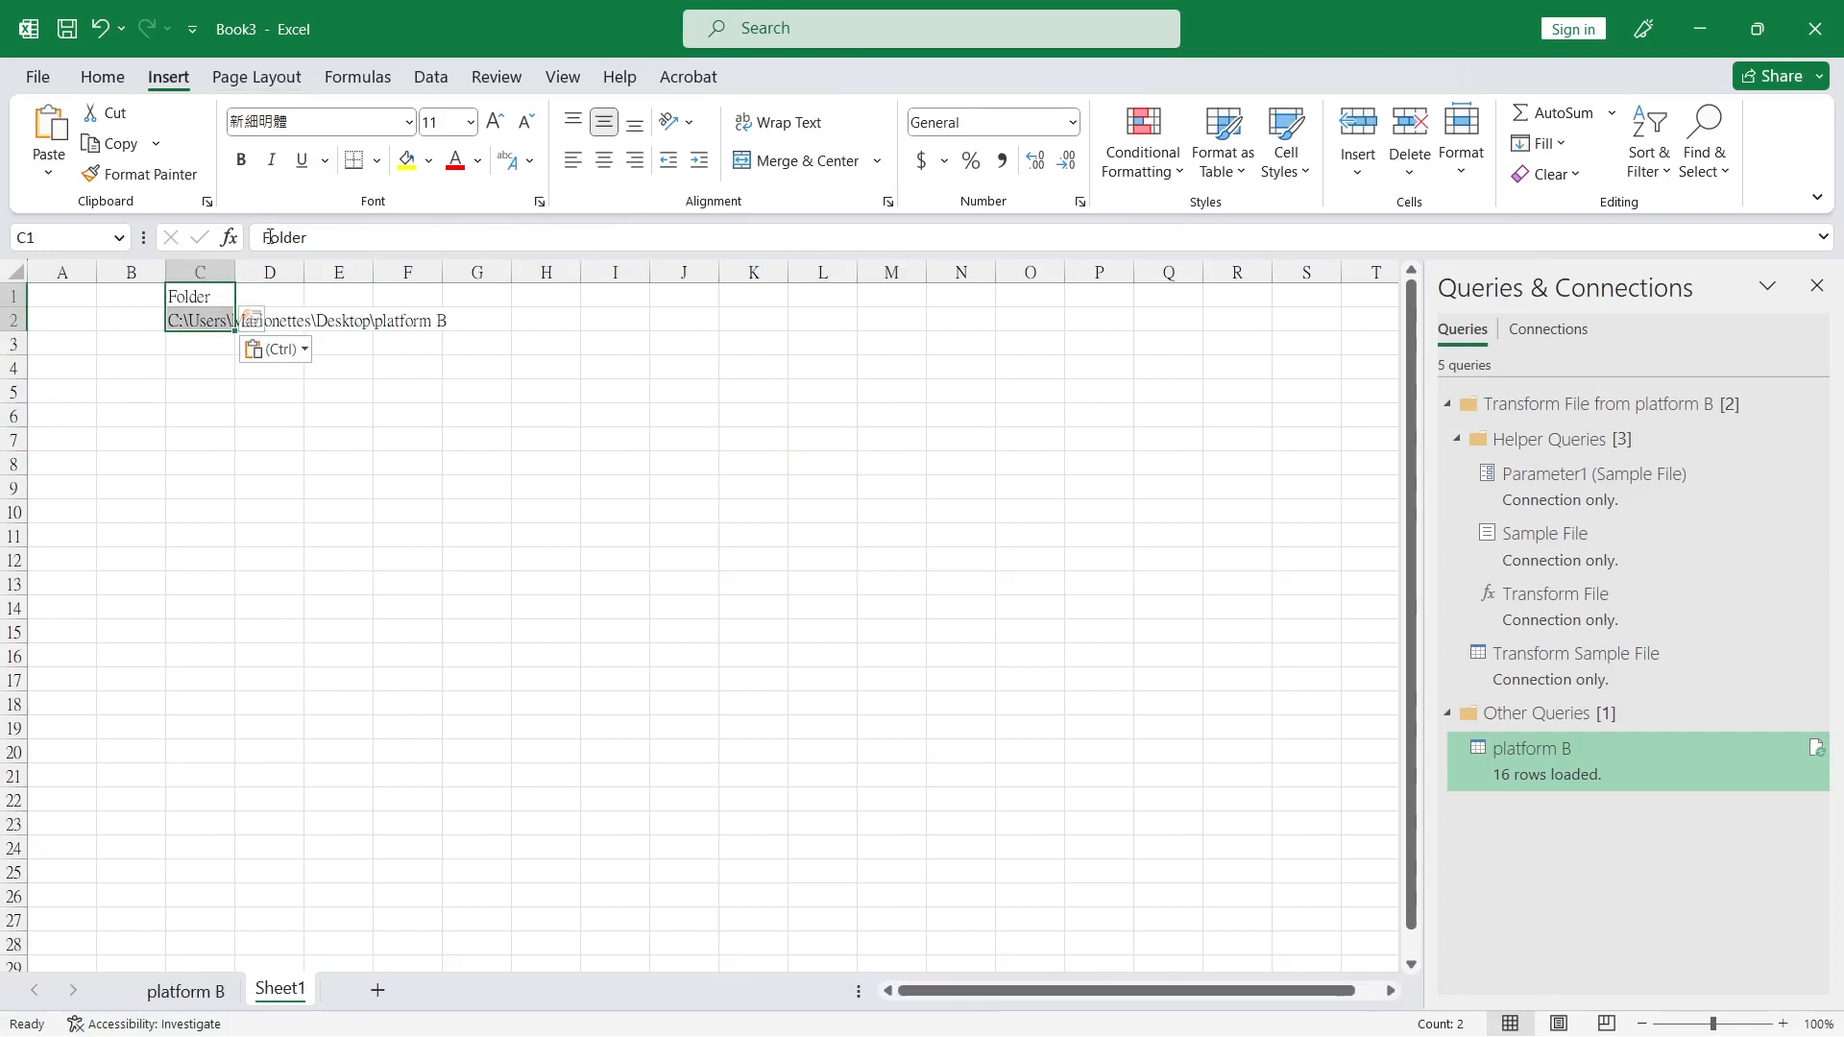
{"action": "left_click", "coordinate": [213, 132]}
{"action": "left_click", "coordinate": [567, 673]}
{"action": "left_click", "coordinate": [615, 704]}
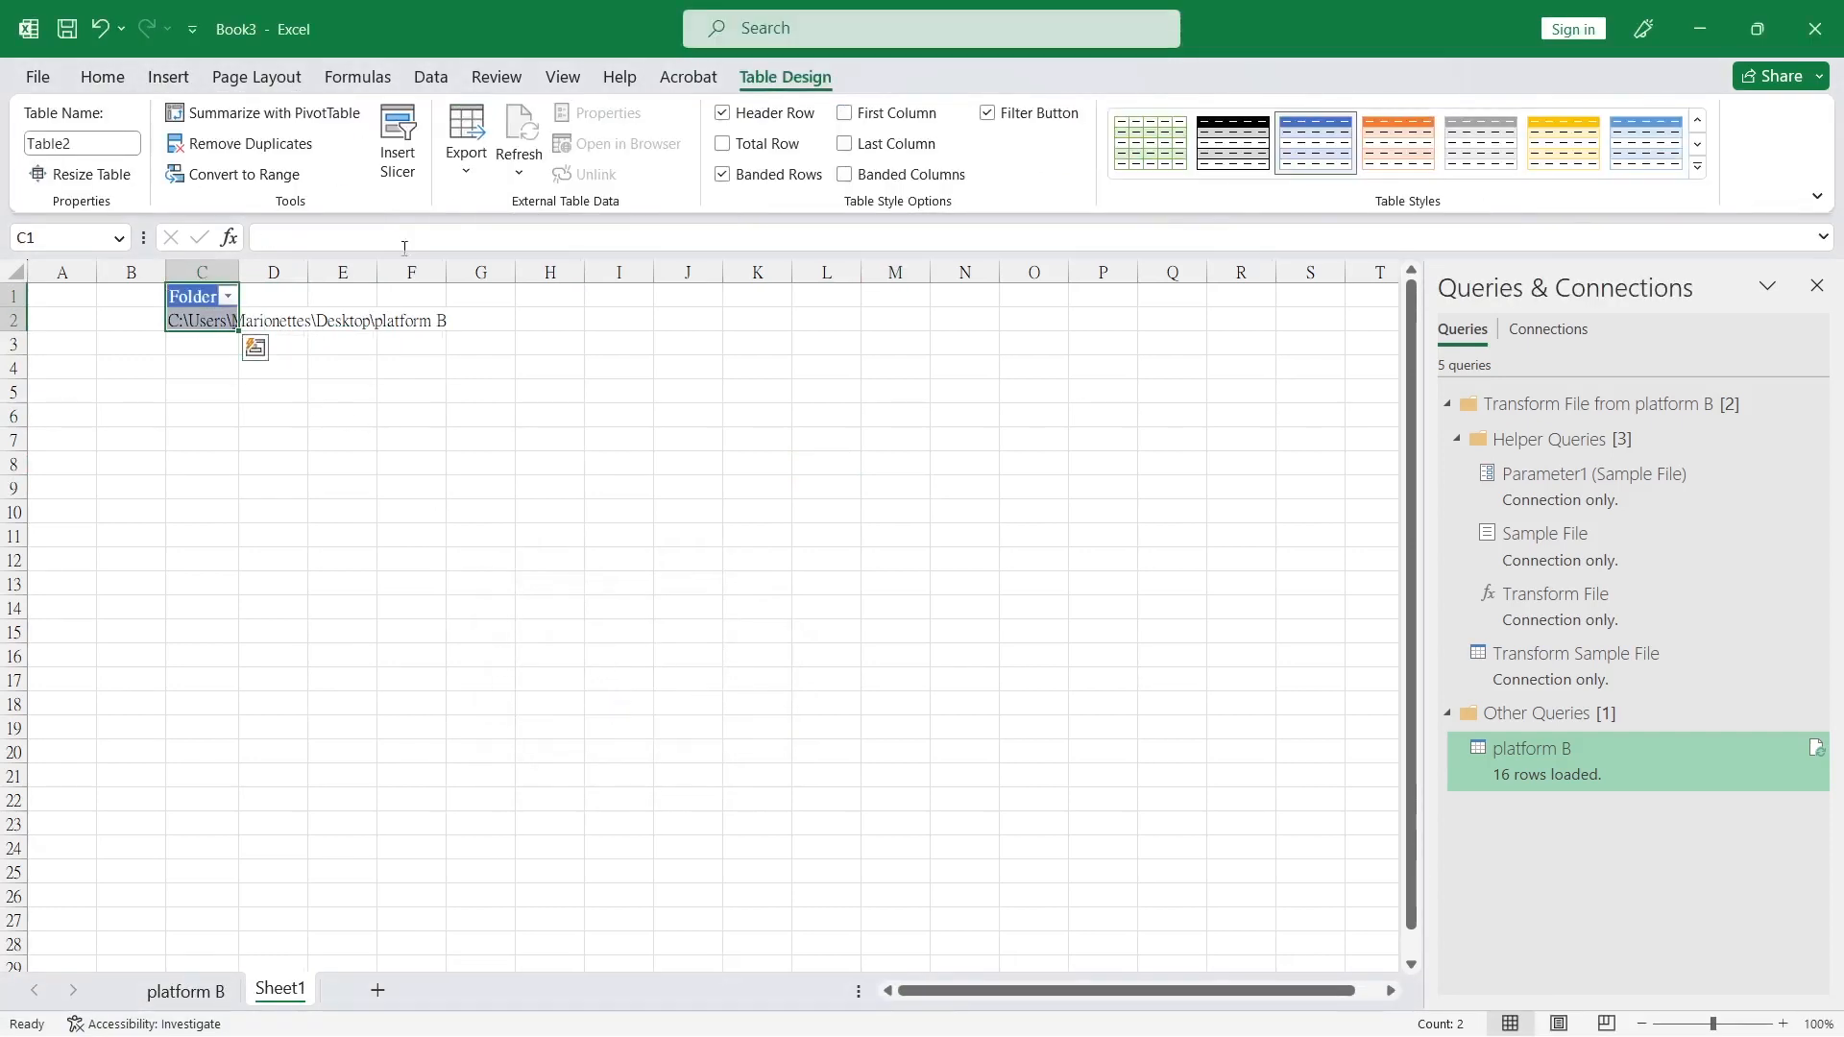
Rename the new folder path table on Sheet1 as FolderBFromSheet.
{"action": "double_click", "coordinate": [48, 143]}
{"action": "type", "text": "F"}
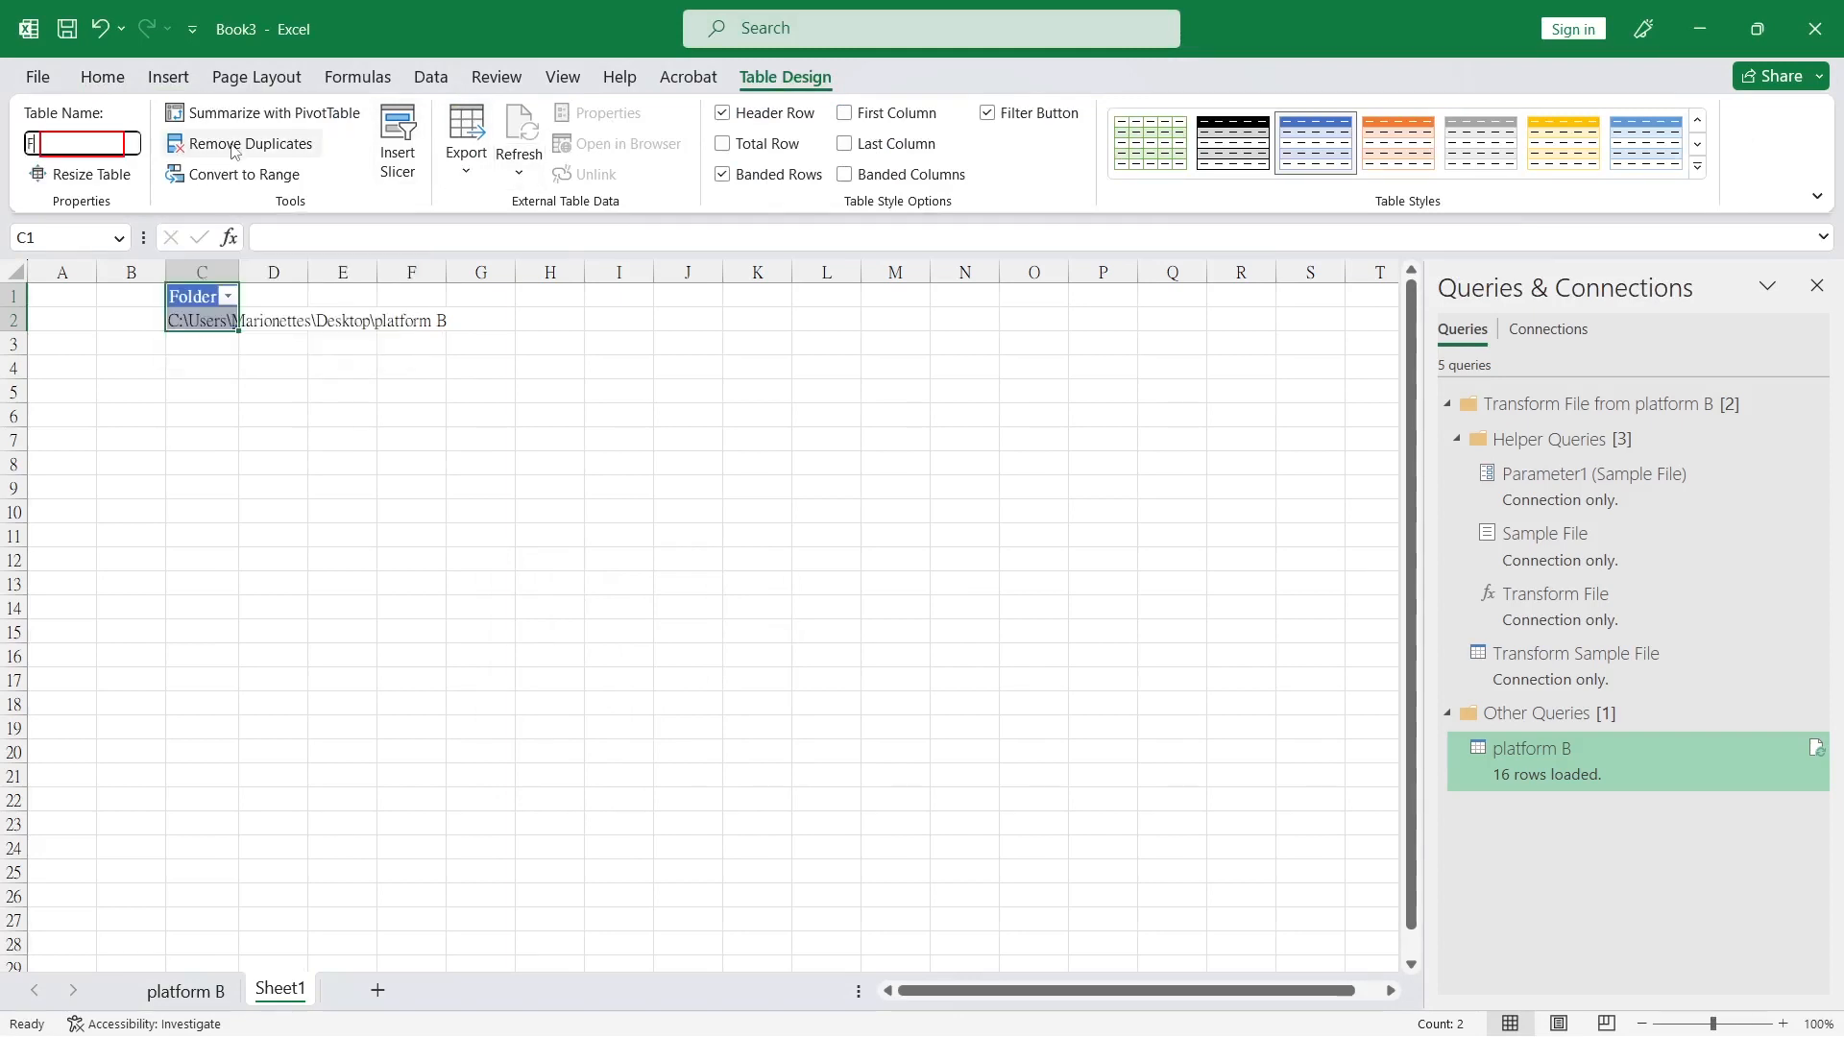
{"action": "type", "text": "olderBFr"}
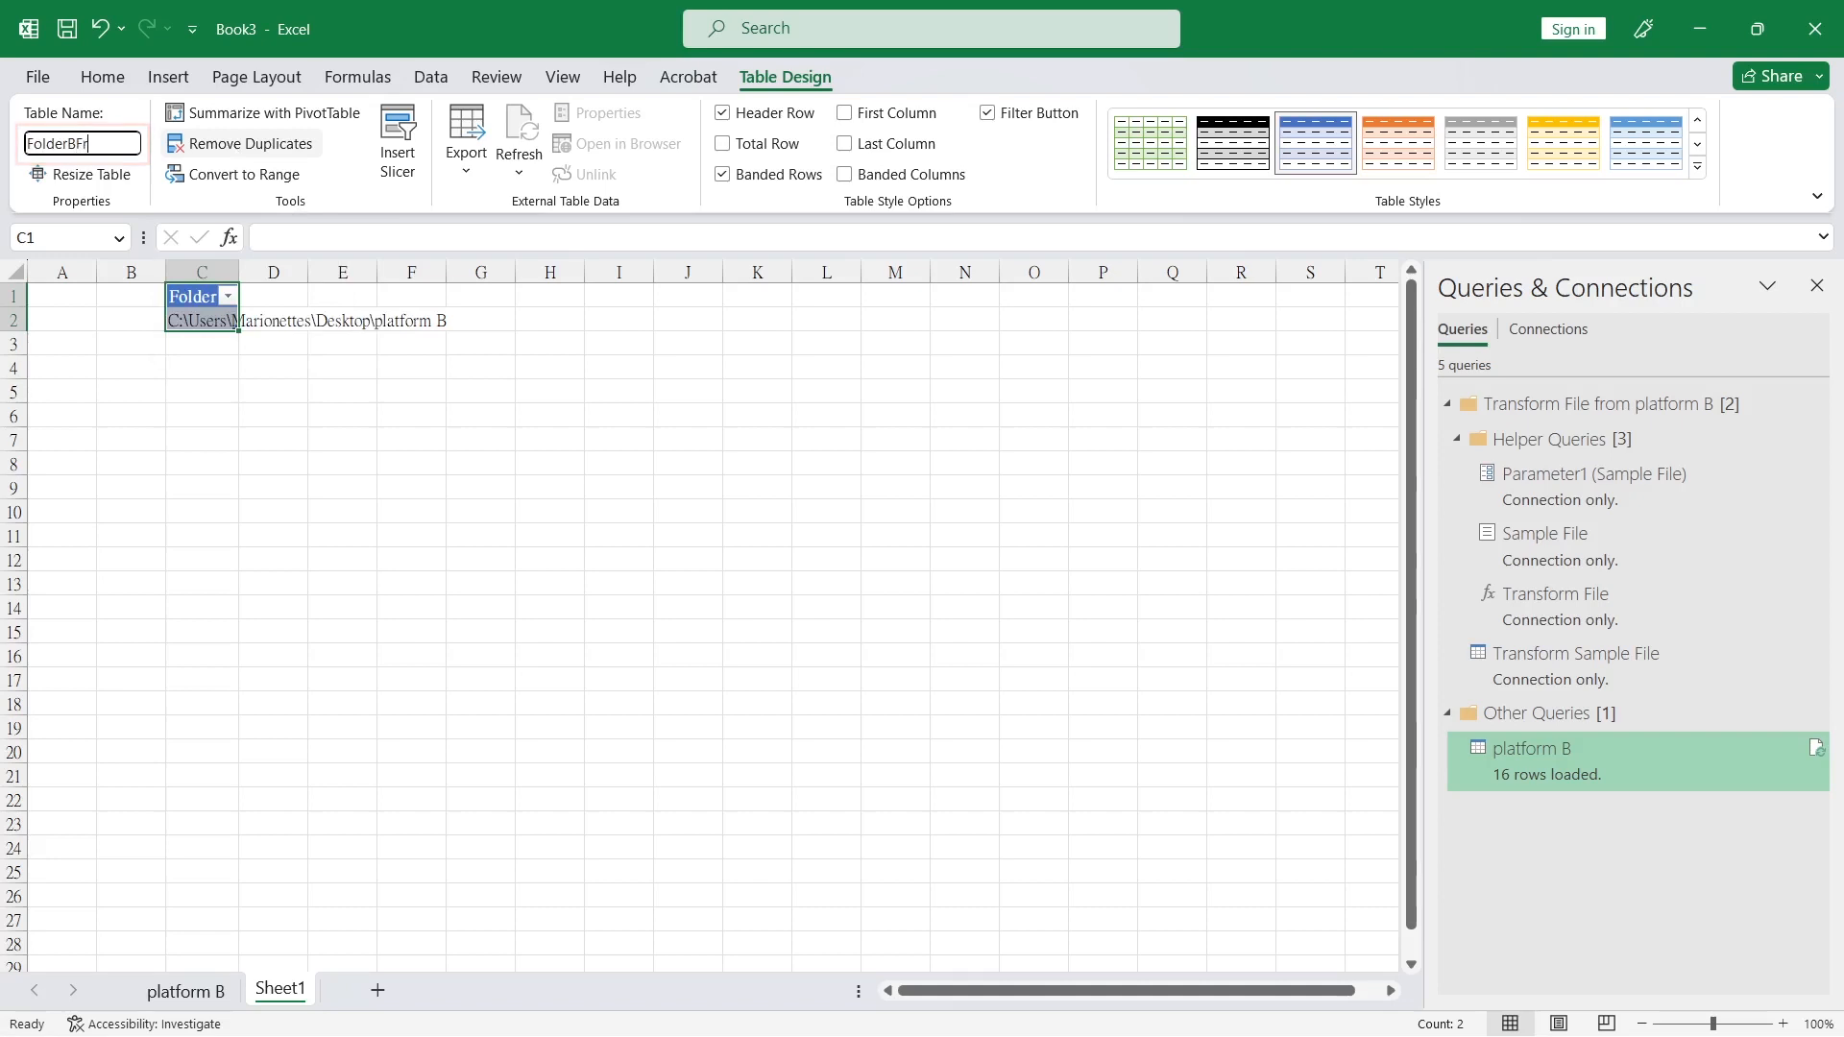
{"action": "type", "text": "omSheet"}
{"action": "key", "text": "Return"}
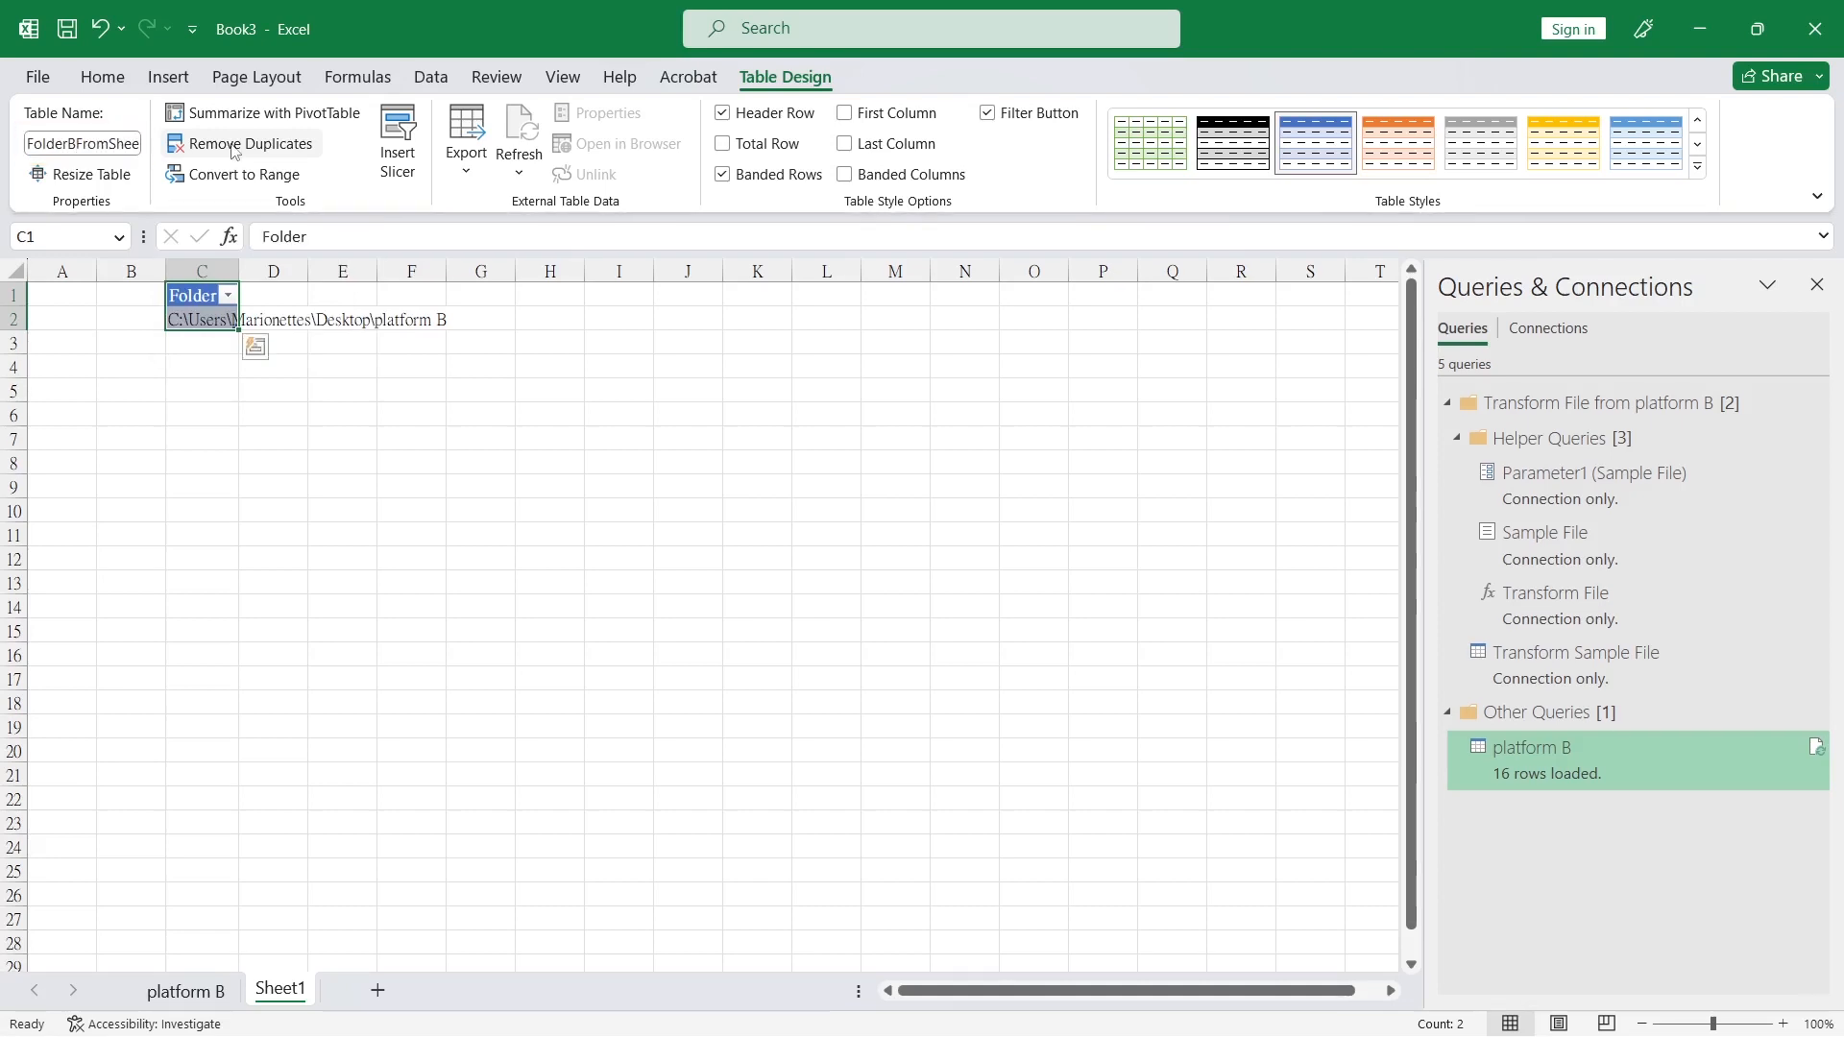
{"action": "left_click", "coordinate": [475, 396]}
Load the FolderBFromSheet table into Power Query and drill down into its folder path value.
{"action": "left_click", "coordinate": [202, 318]}
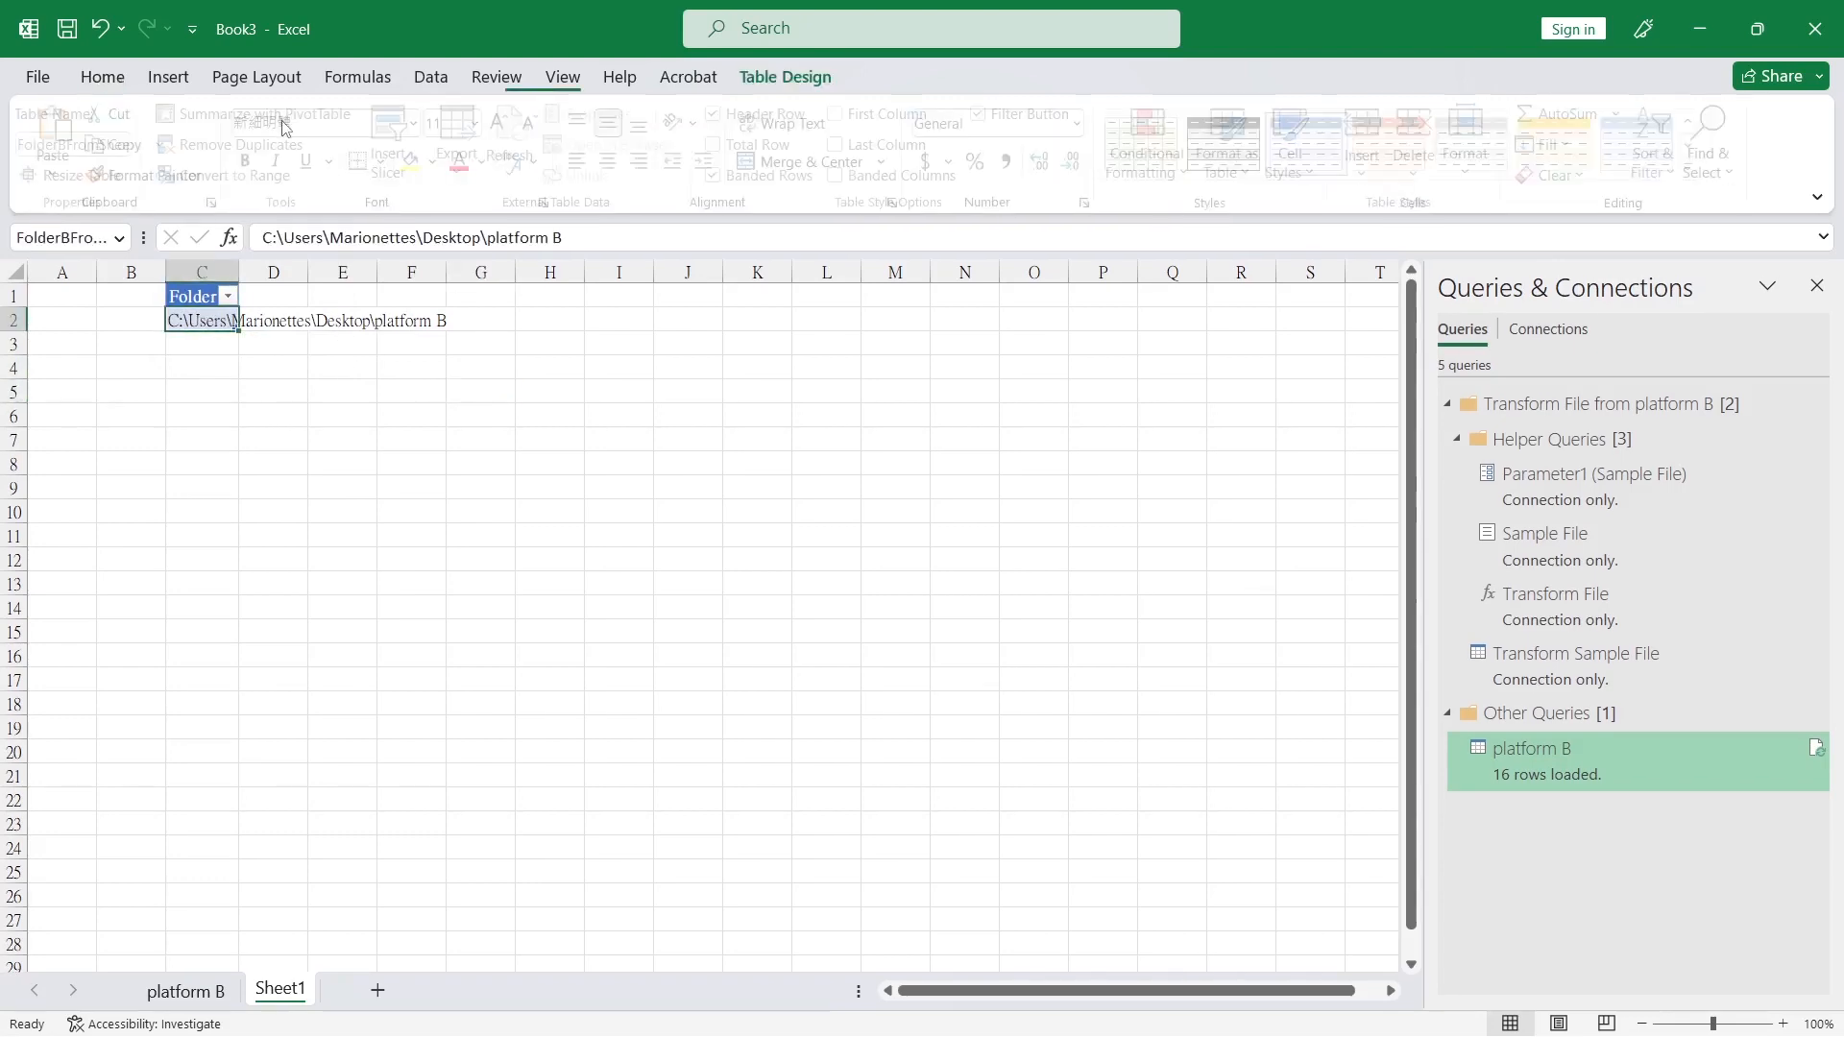
{"action": "left_click", "coordinate": [430, 77]}
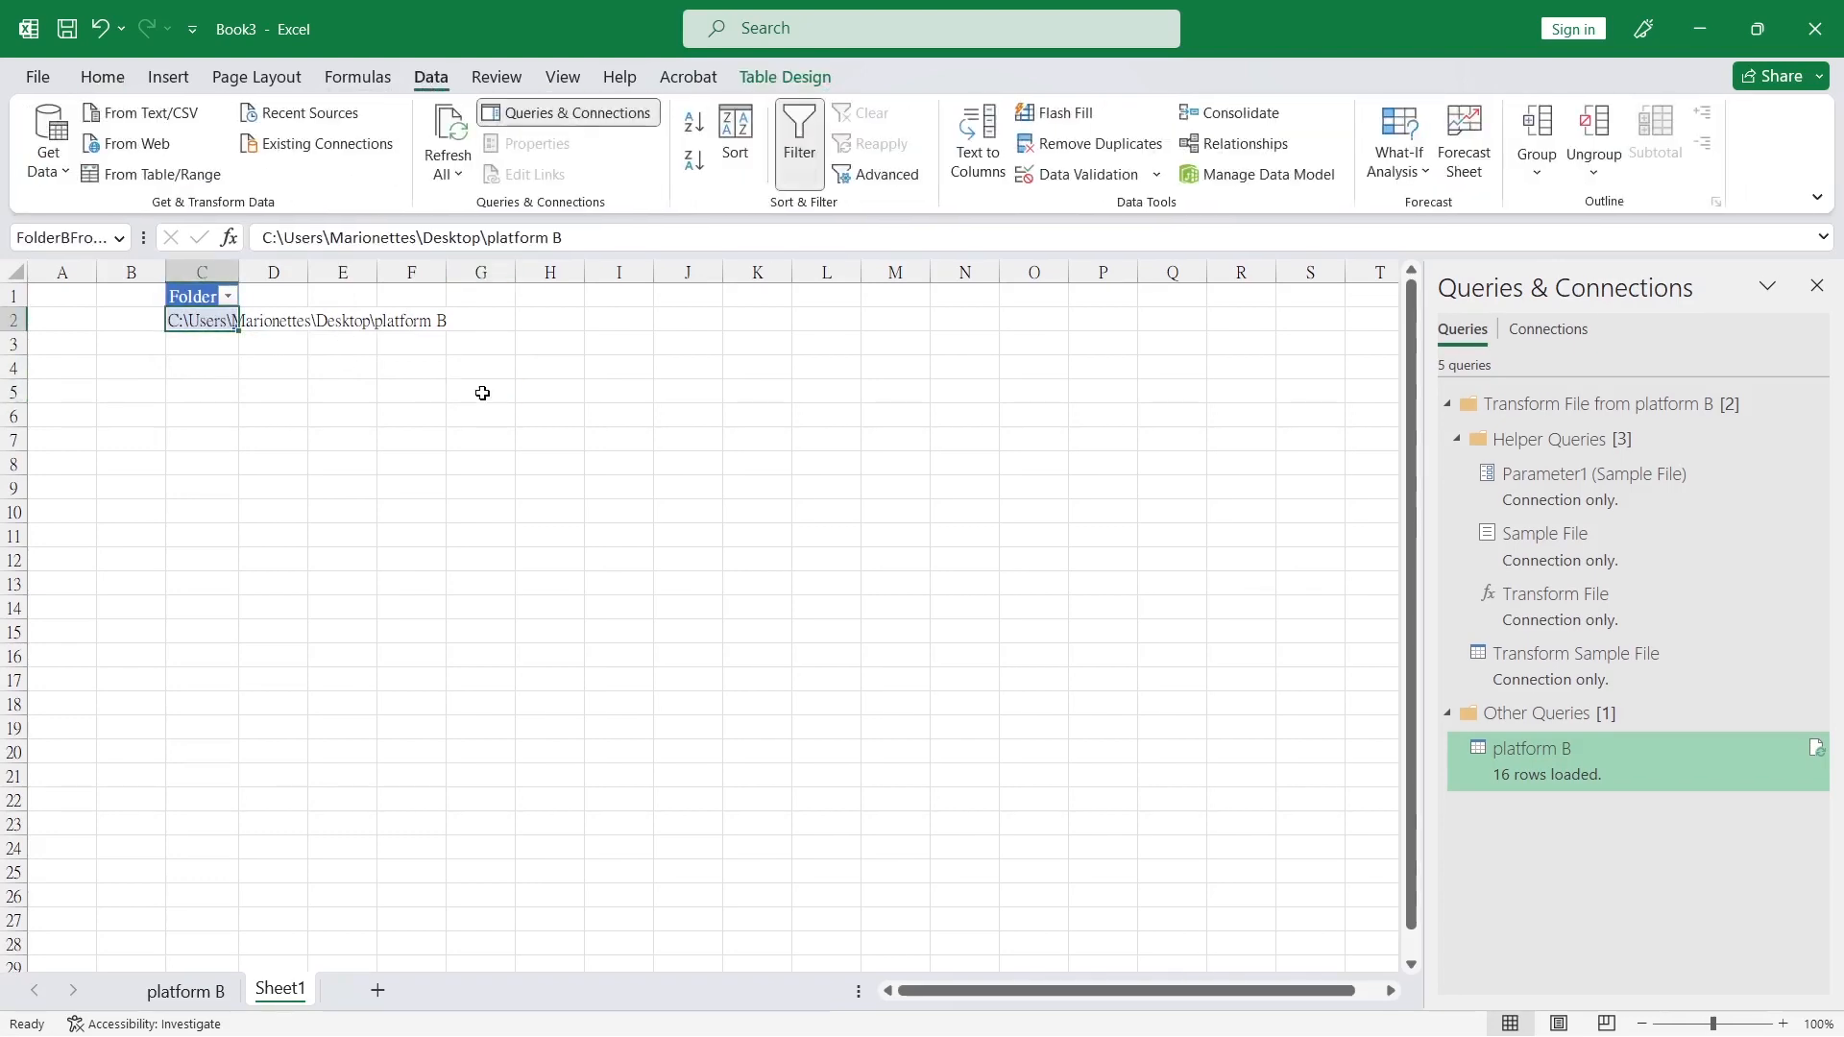
{"action": "left_click", "coordinate": [141, 176]}
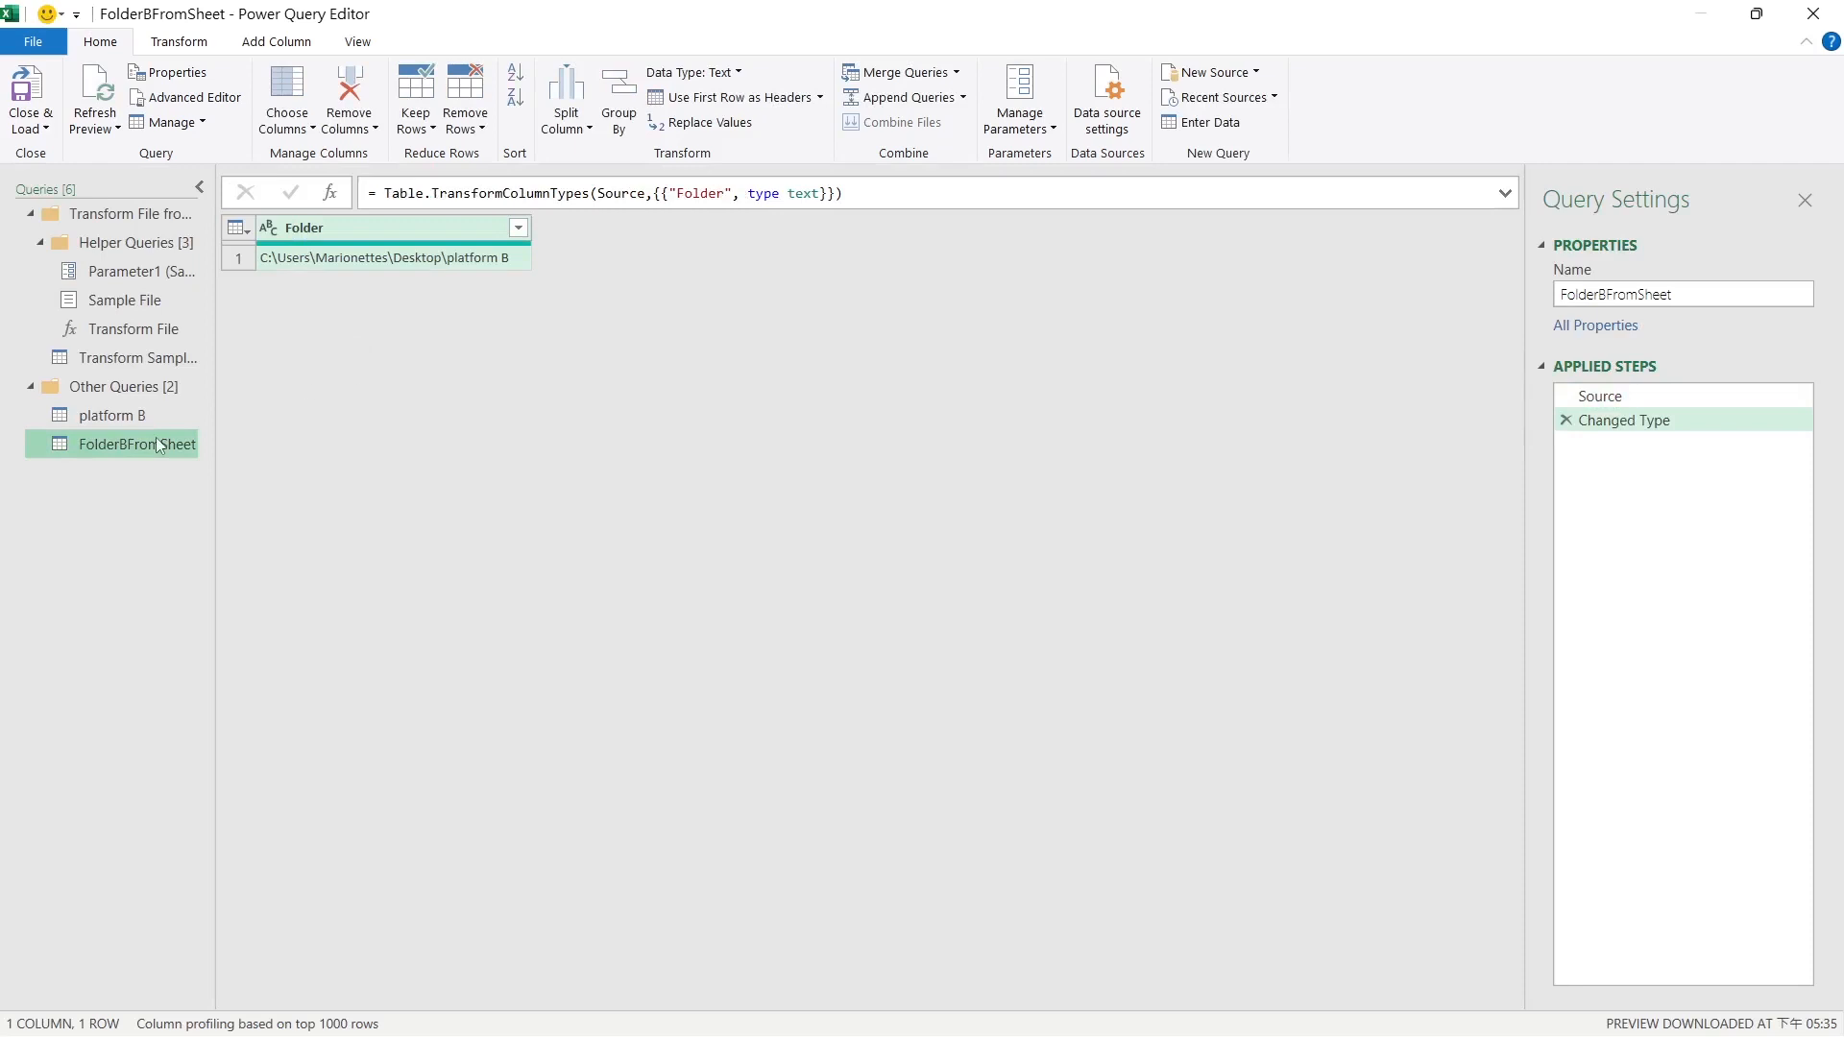
{"action": "right_click", "coordinate": [384, 266]}
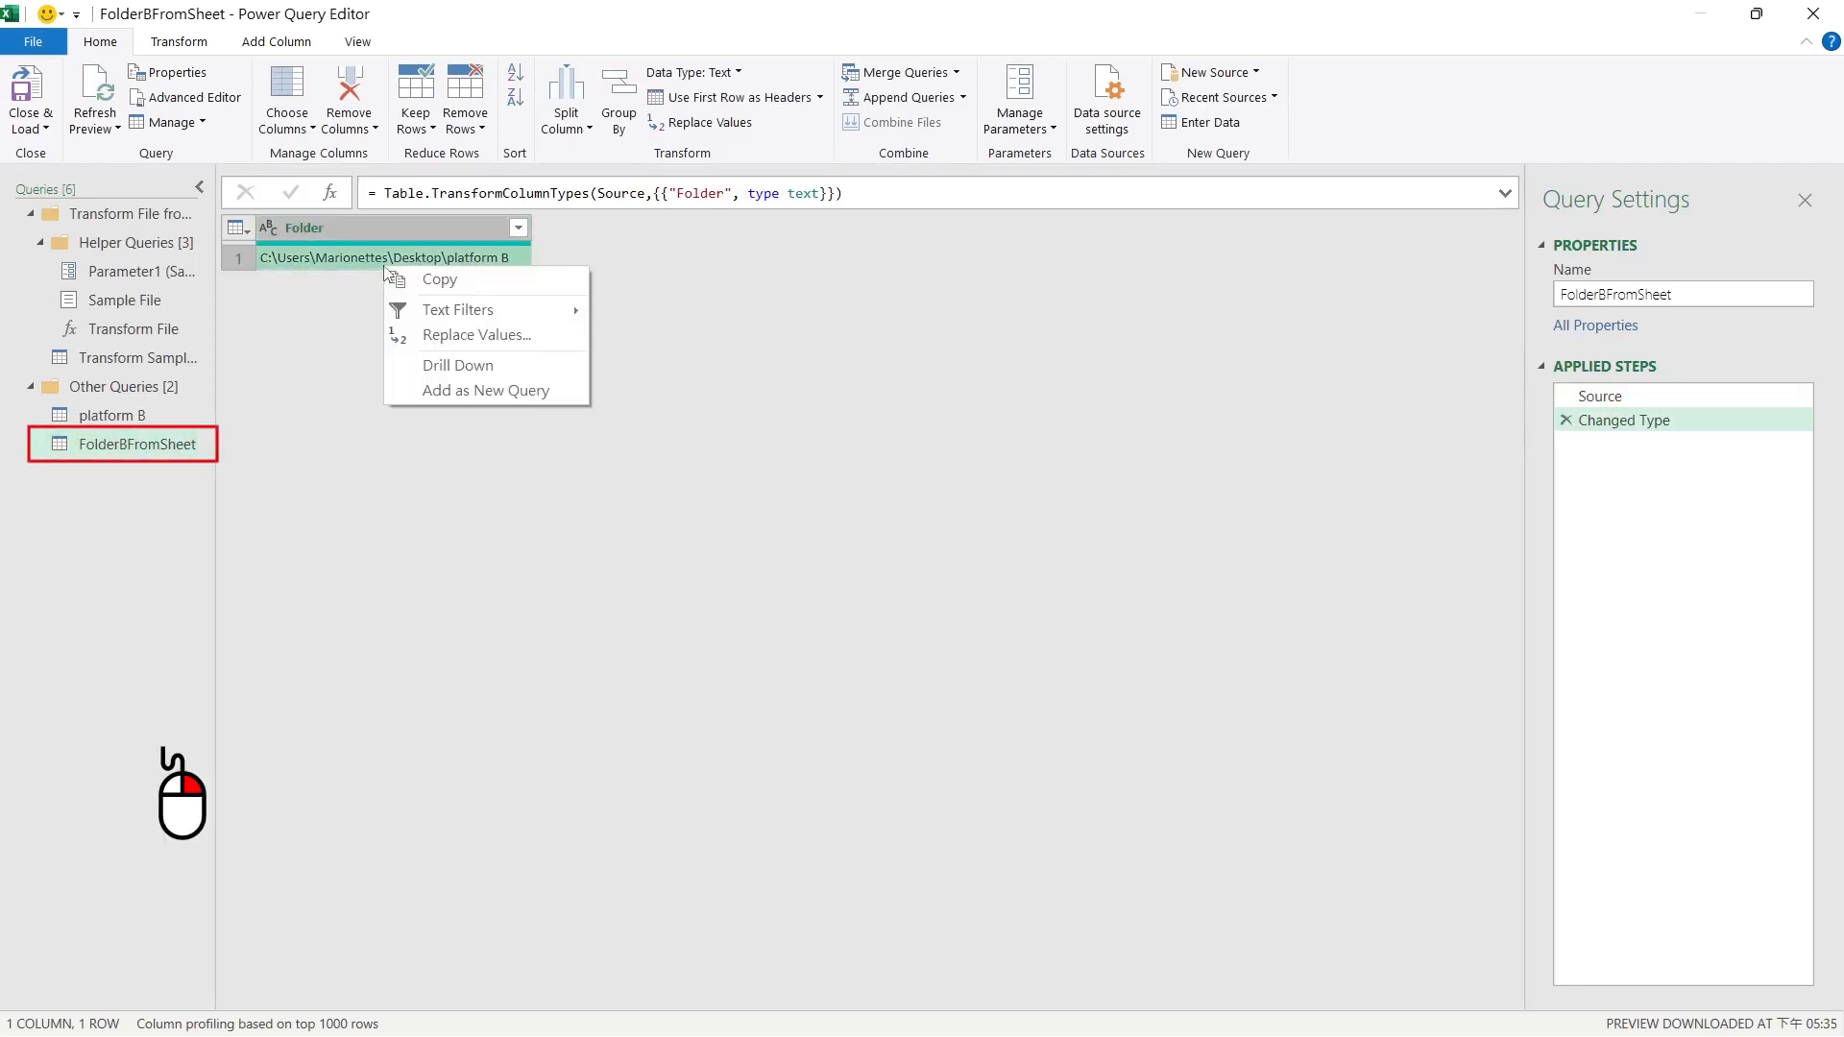
{"action": "left_click", "coordinate": [460, 366]}
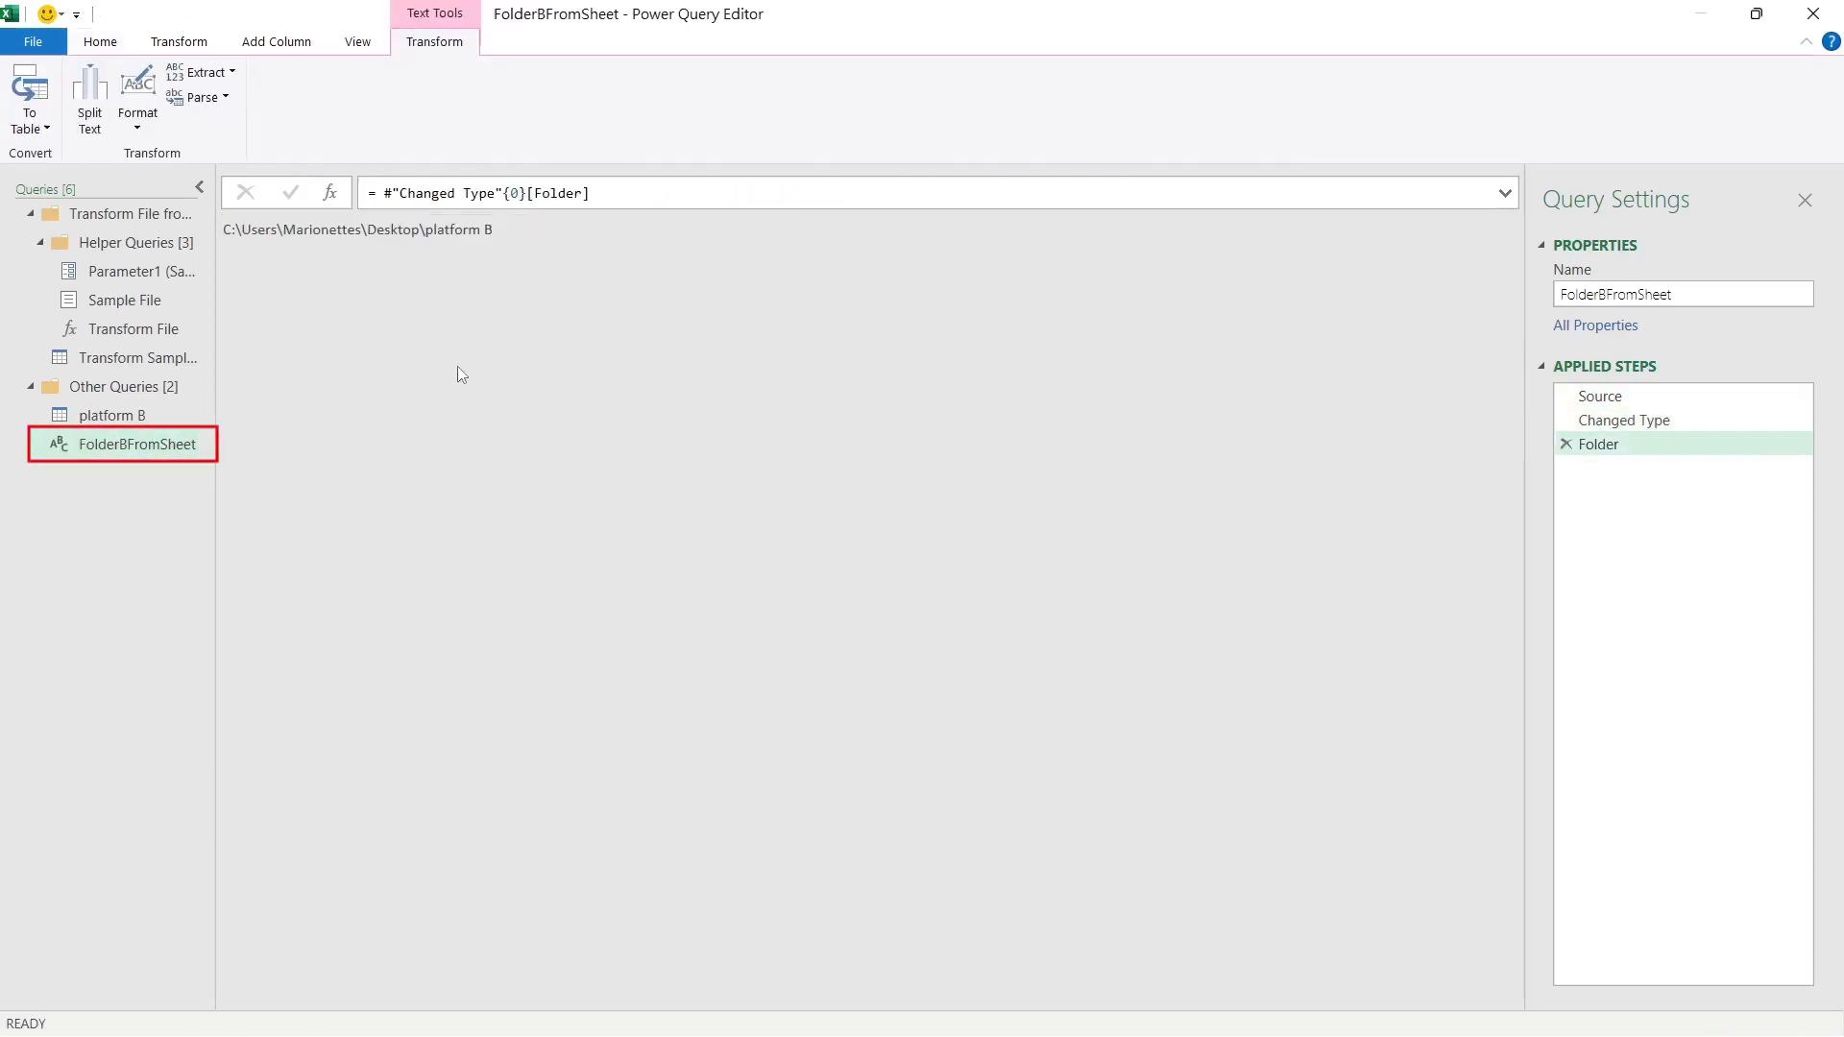
Replace the hard-coded path in the platform B query's Source step with FolderBFromSheet, then open and cancel the folder path settings.
{"action": "double_click", "coordinate": [59, 451]}
{"action": "key", "text": "ctrl+c"}
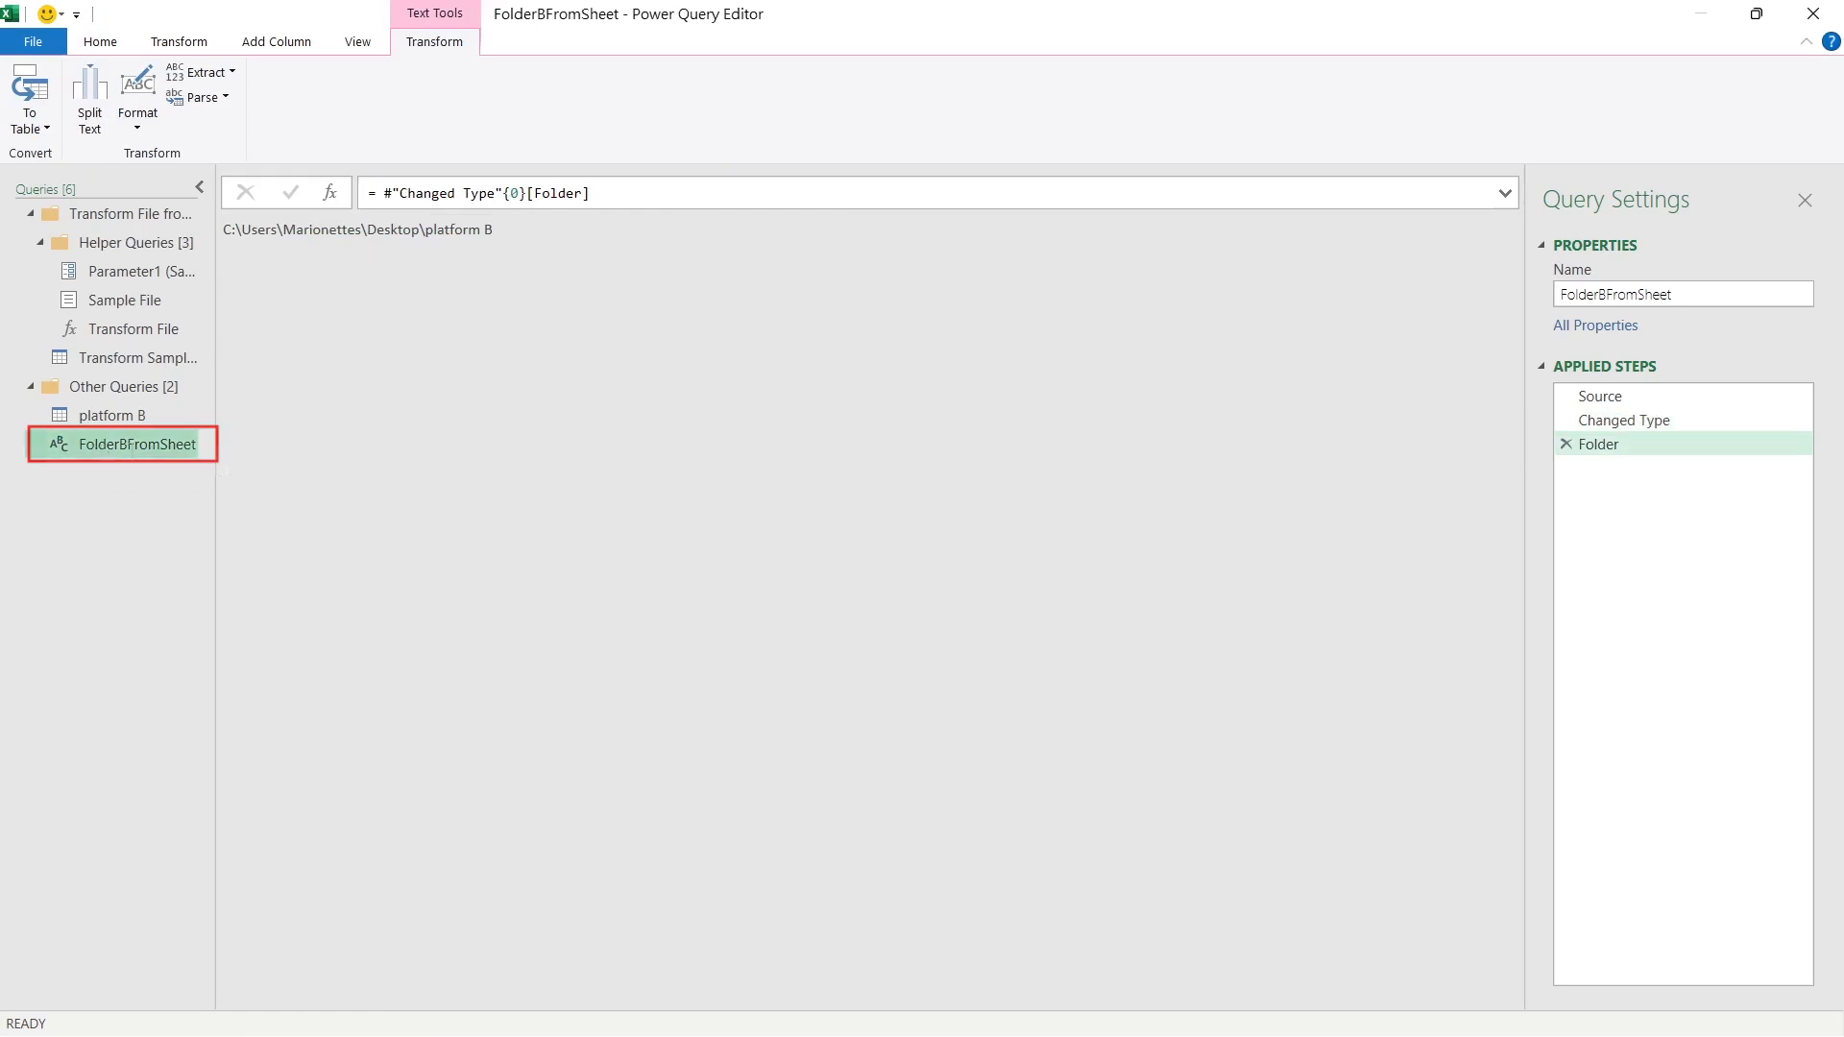
{"action": "key", "text": "Return"}
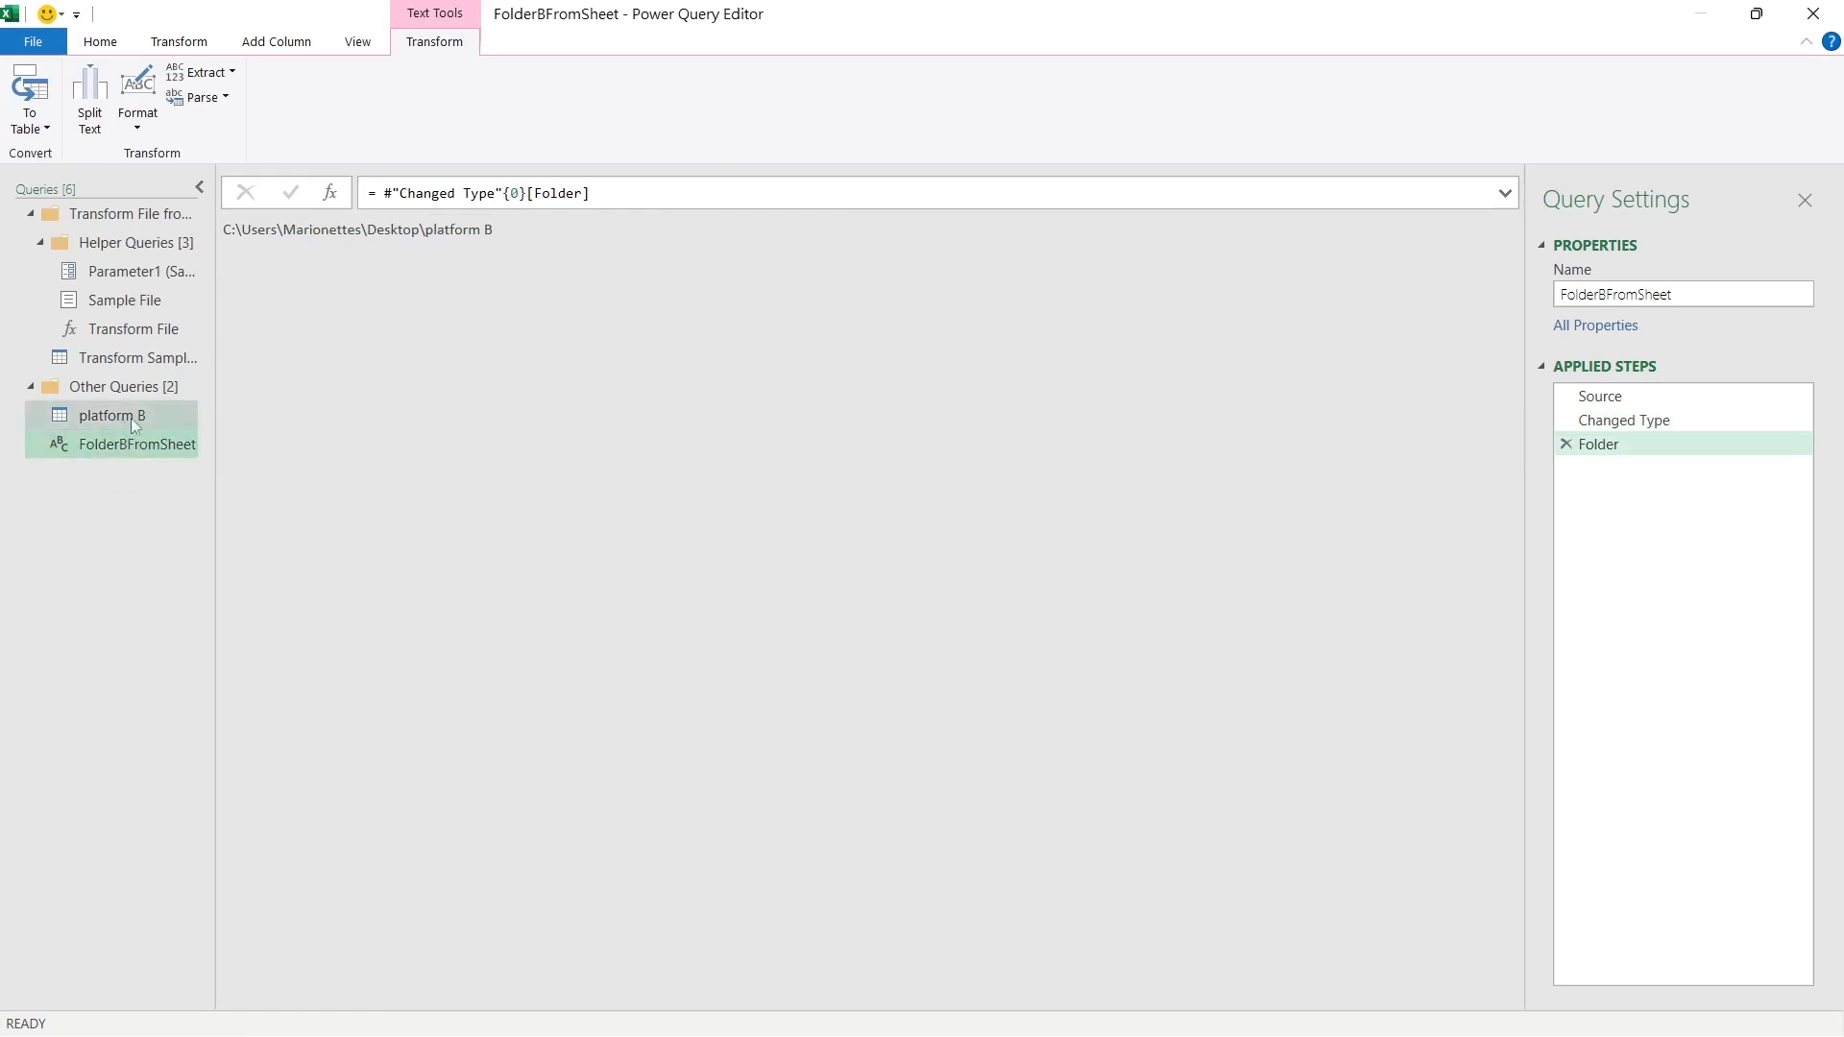
{"action": "left_click", "coordinate": [115, 416]}
{"action": "left_click", "coordinate": [1599, 395]}
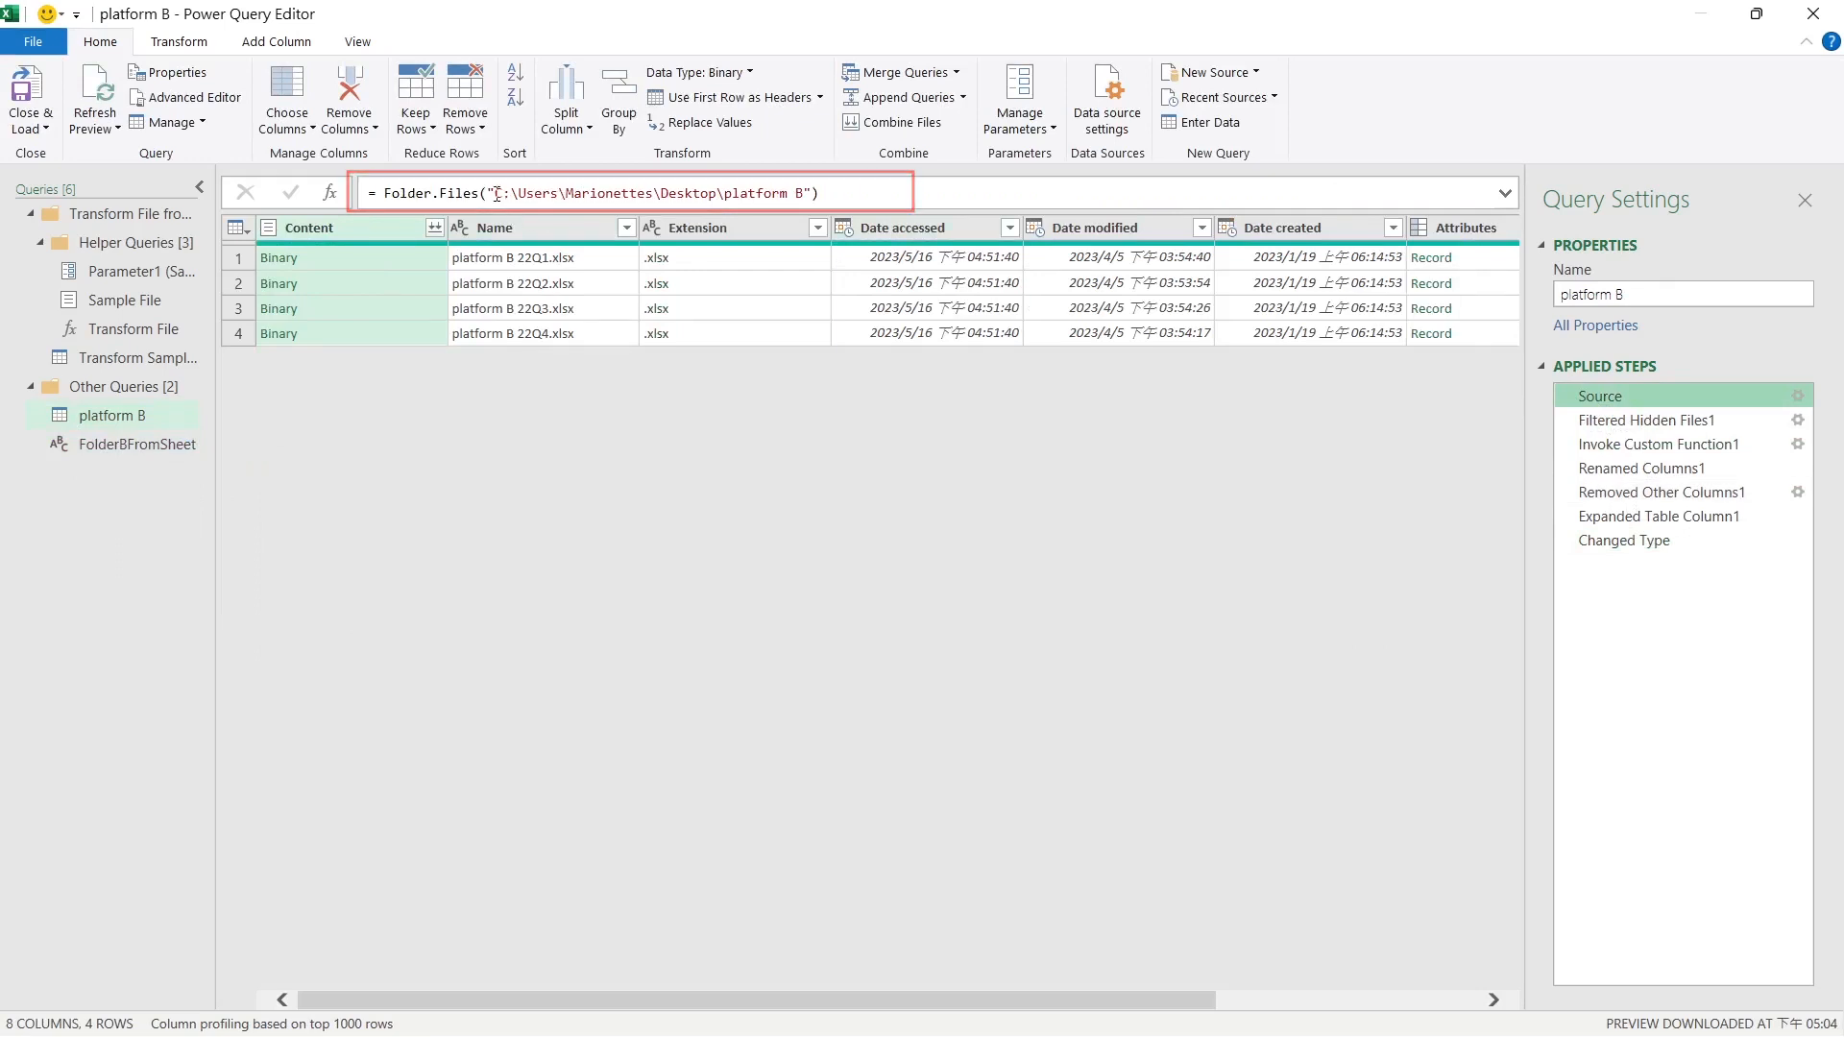
{"action": "left_click_drag", "start_coordinate": [487, 193], "coordinate": [813, 193]}
{"action": "key", "text": "ctrl+v"}
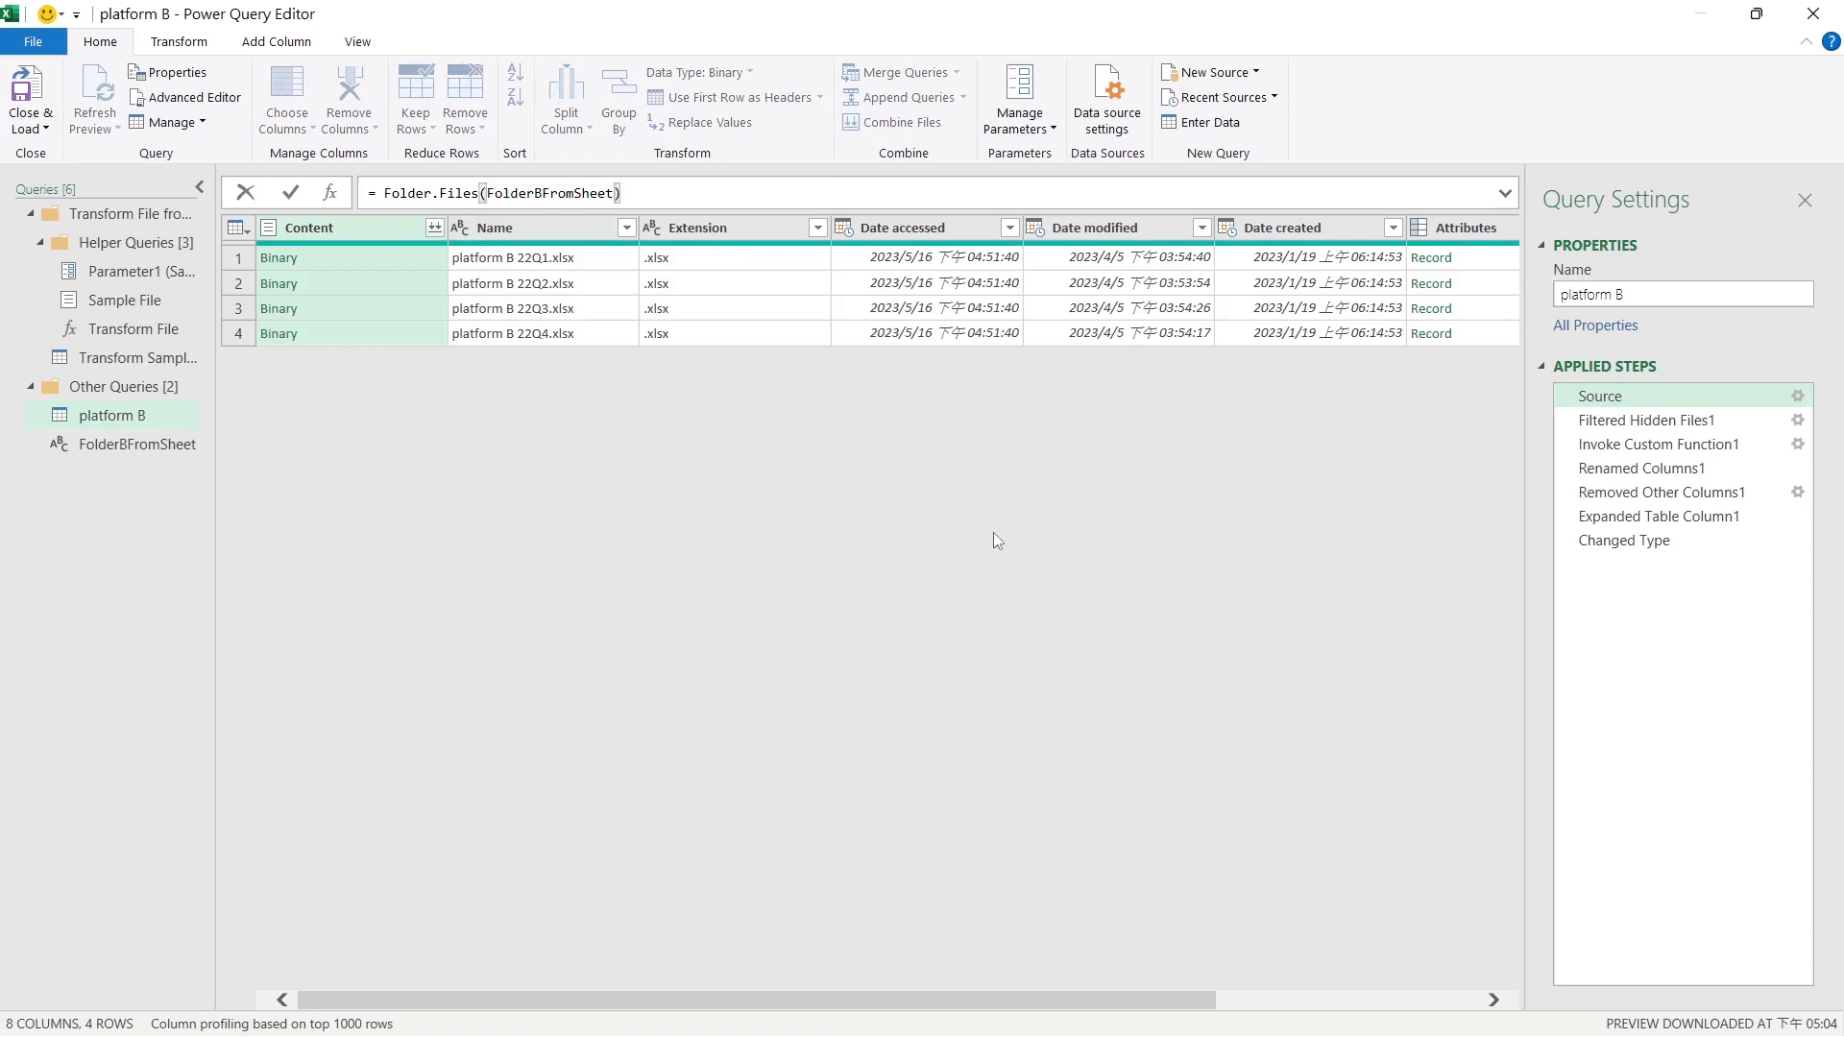
{"action": "left_click", "coordinate": [291, 193]}
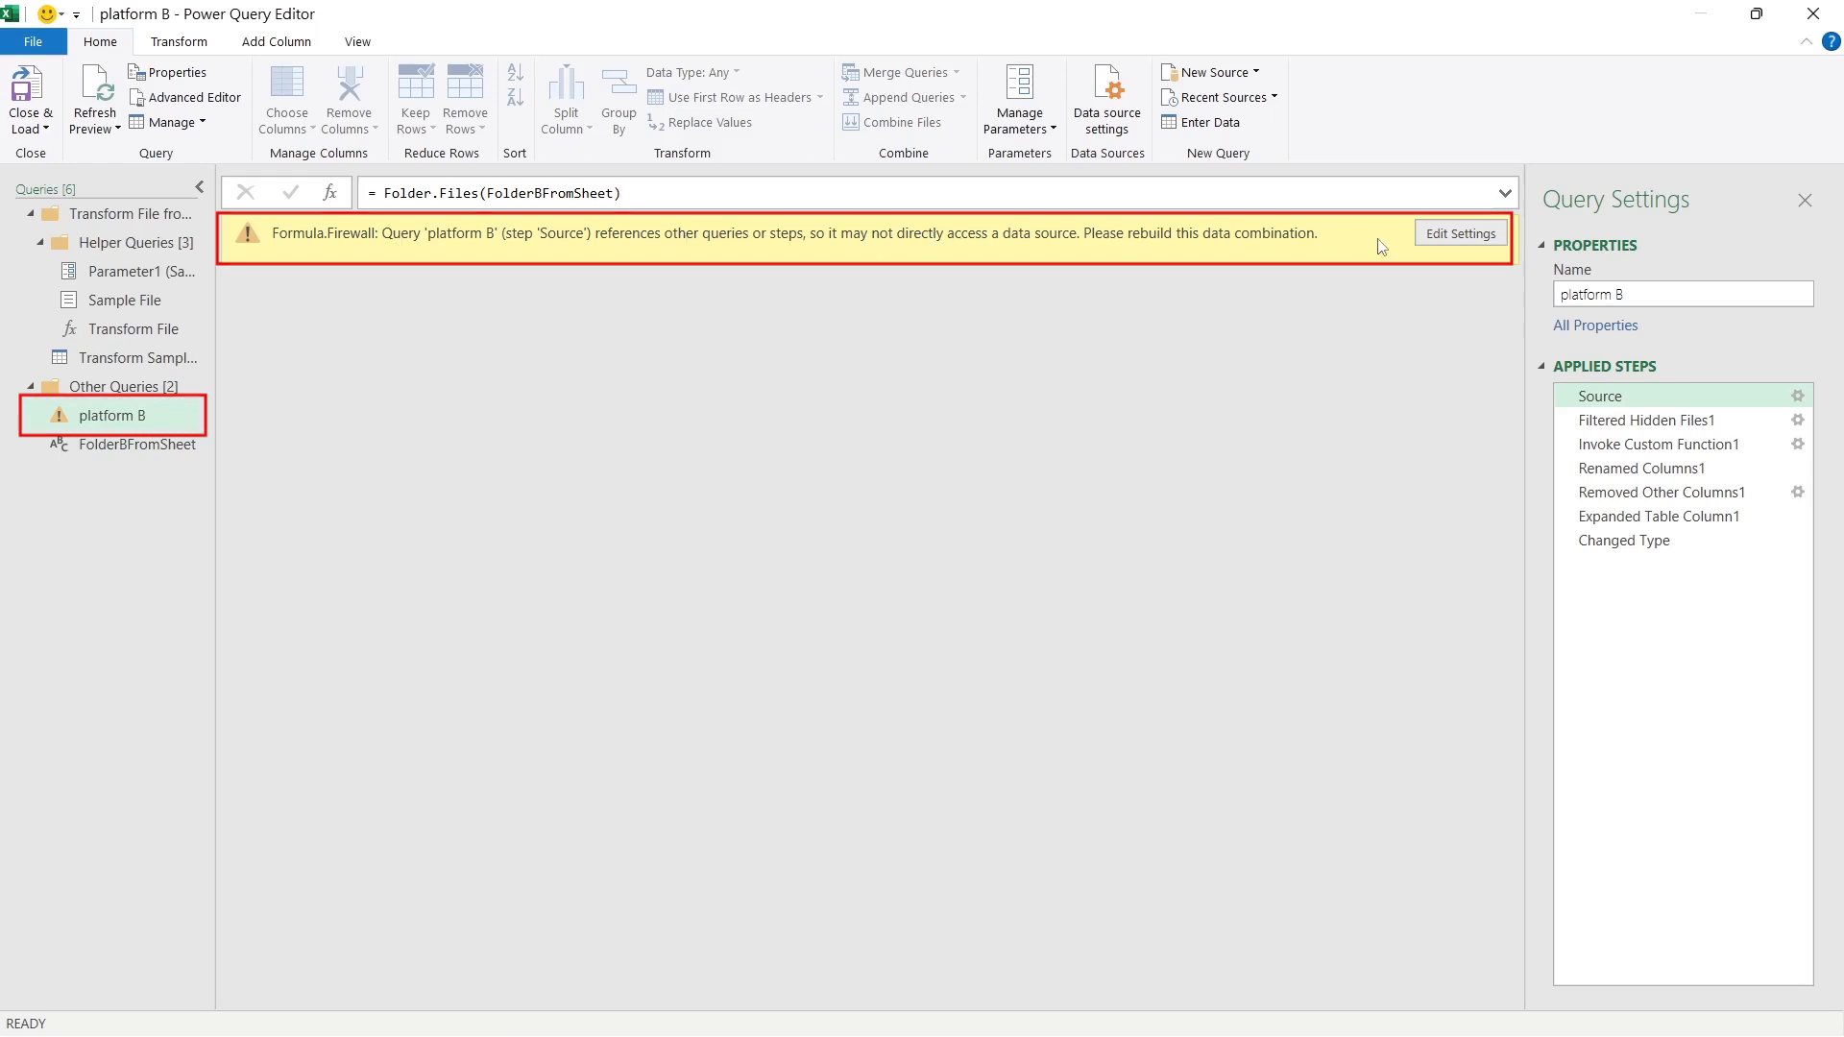
{"action": "left_click", "coordinate": [1461, 233]}
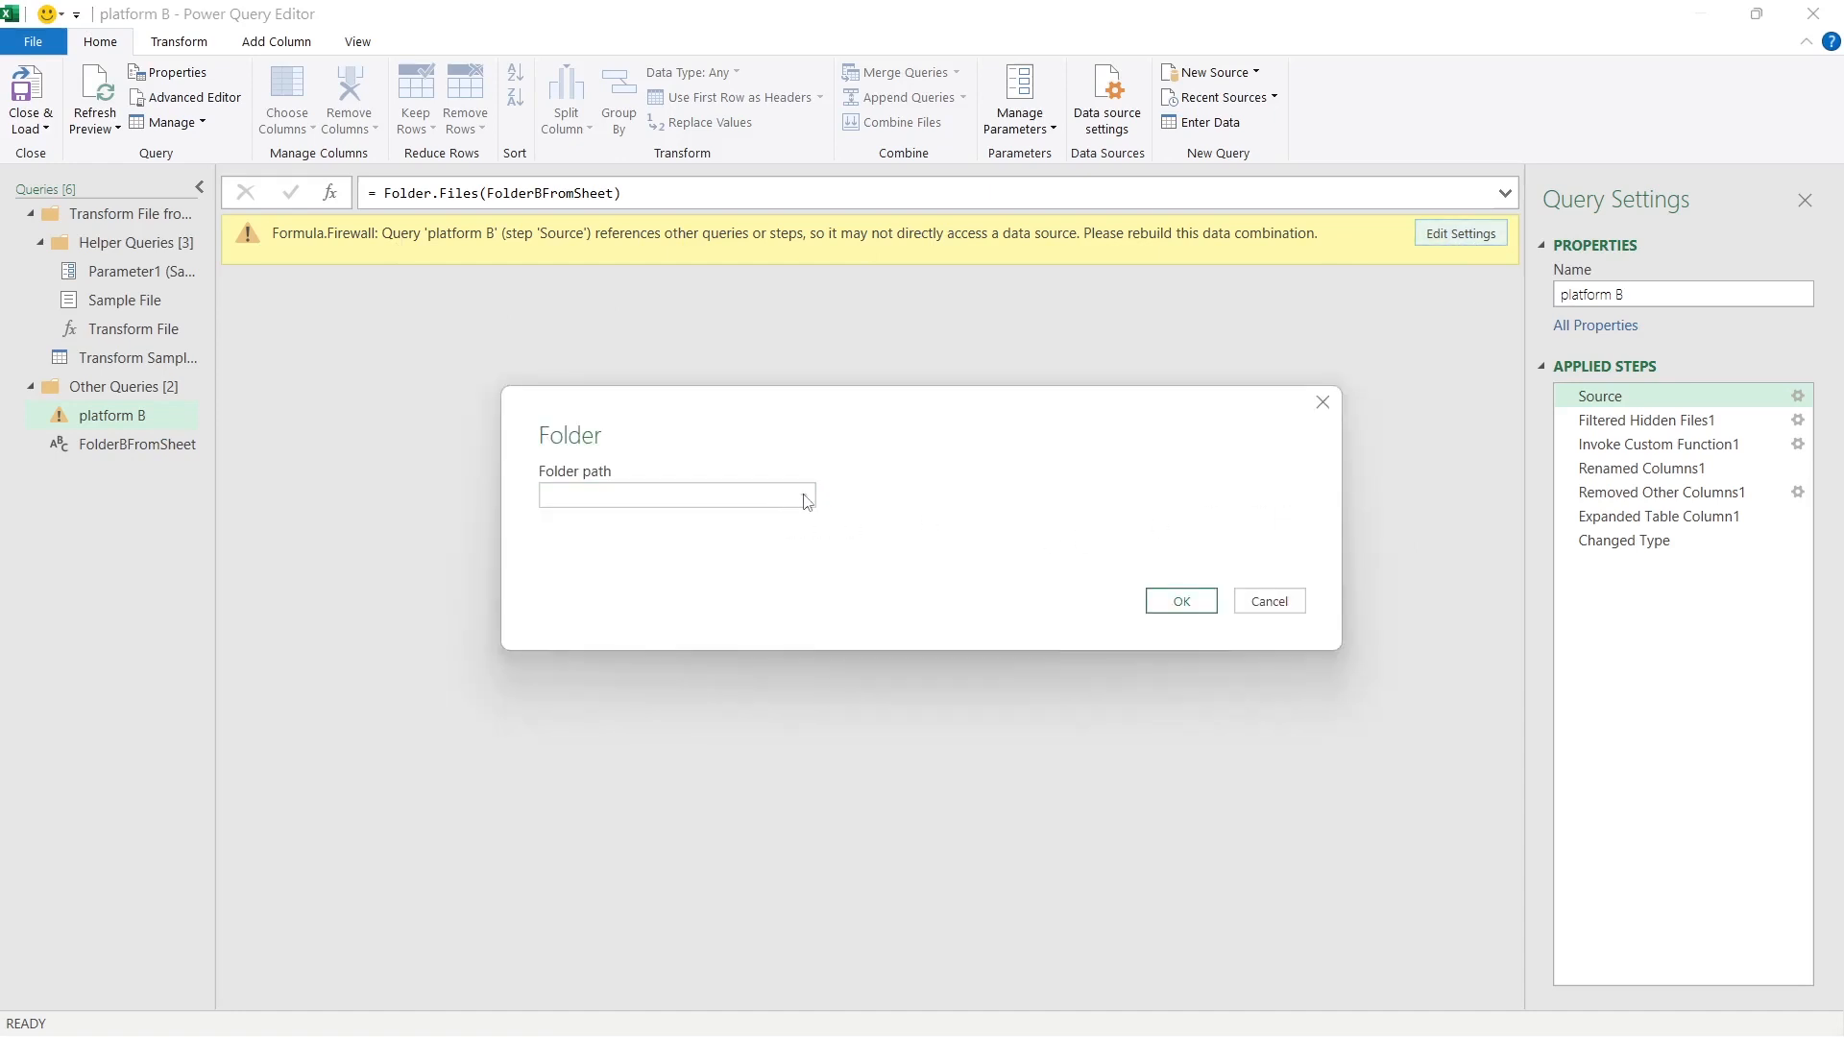
{"action": "left_click", "coordinate": [1267, 601]}
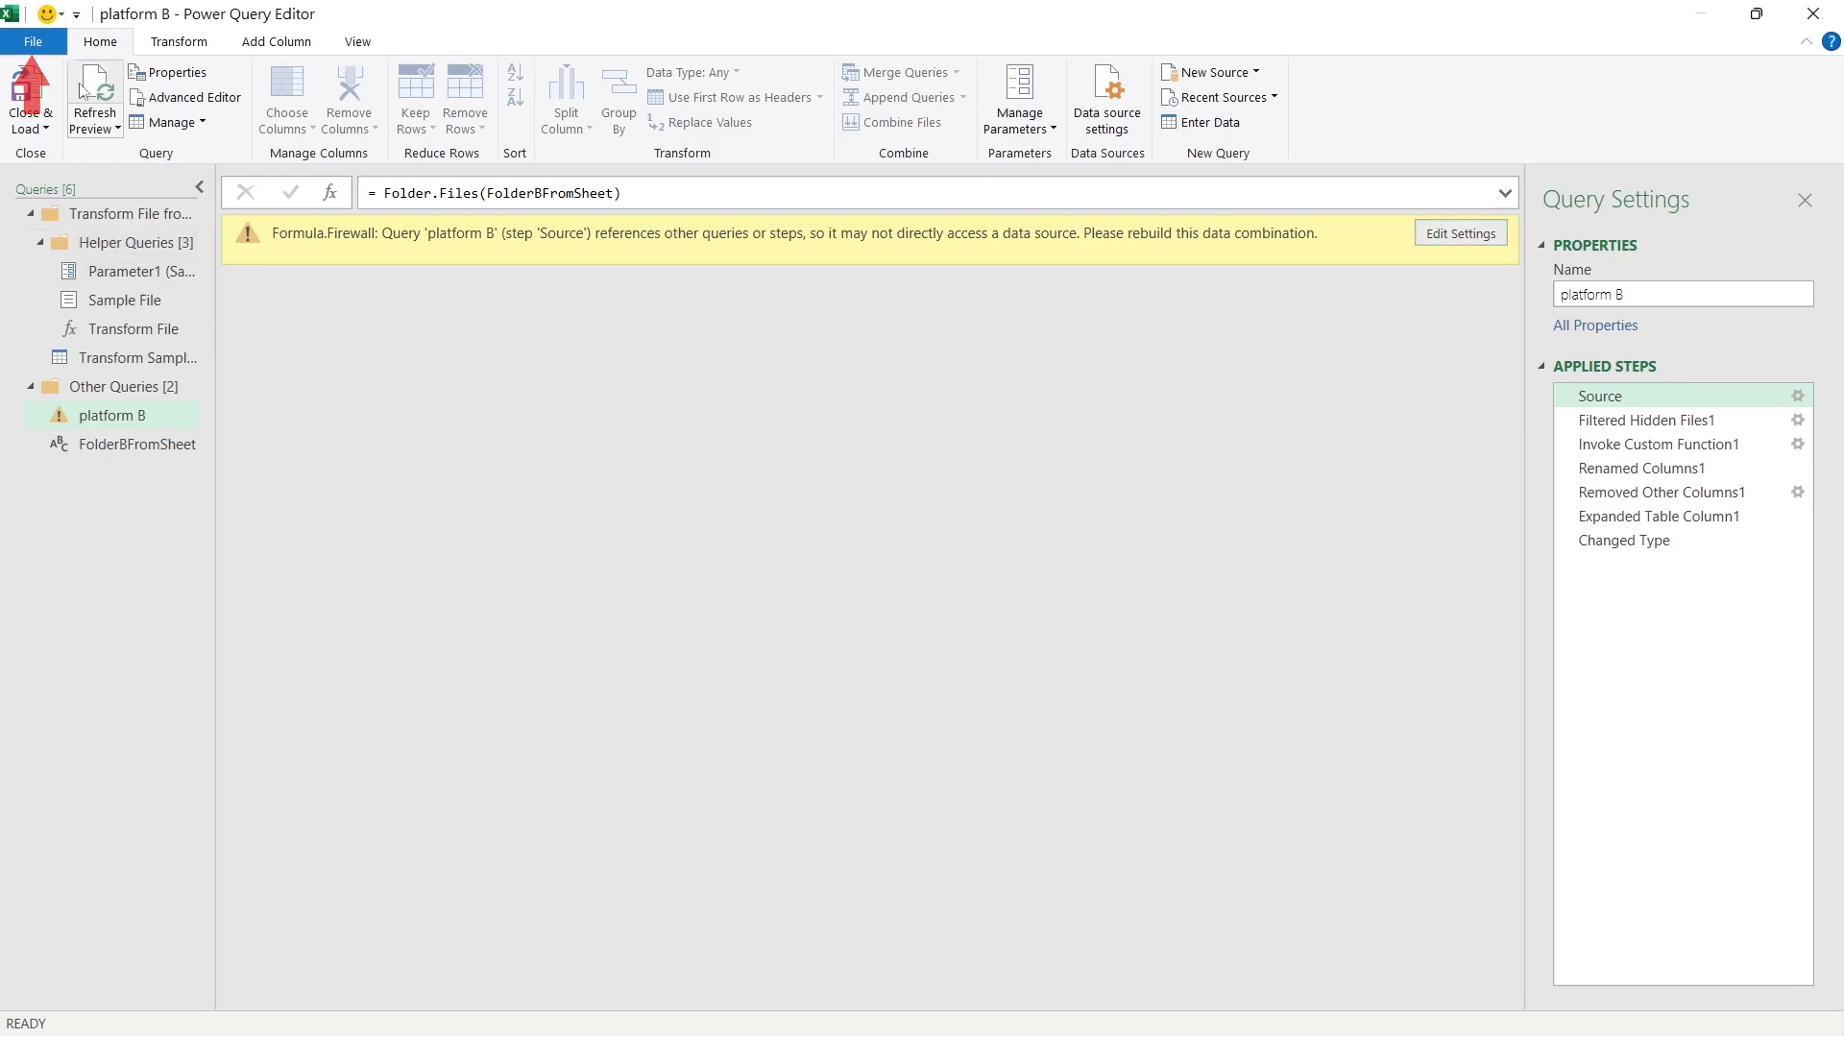
Set the current workbook's privacy option to ignore the Privacy Levels and potentially improve performance.
{"action": "left_click", "coordinate": [33, 41]}
{"action": "mouse_move", "coordinate": [82, 263]}
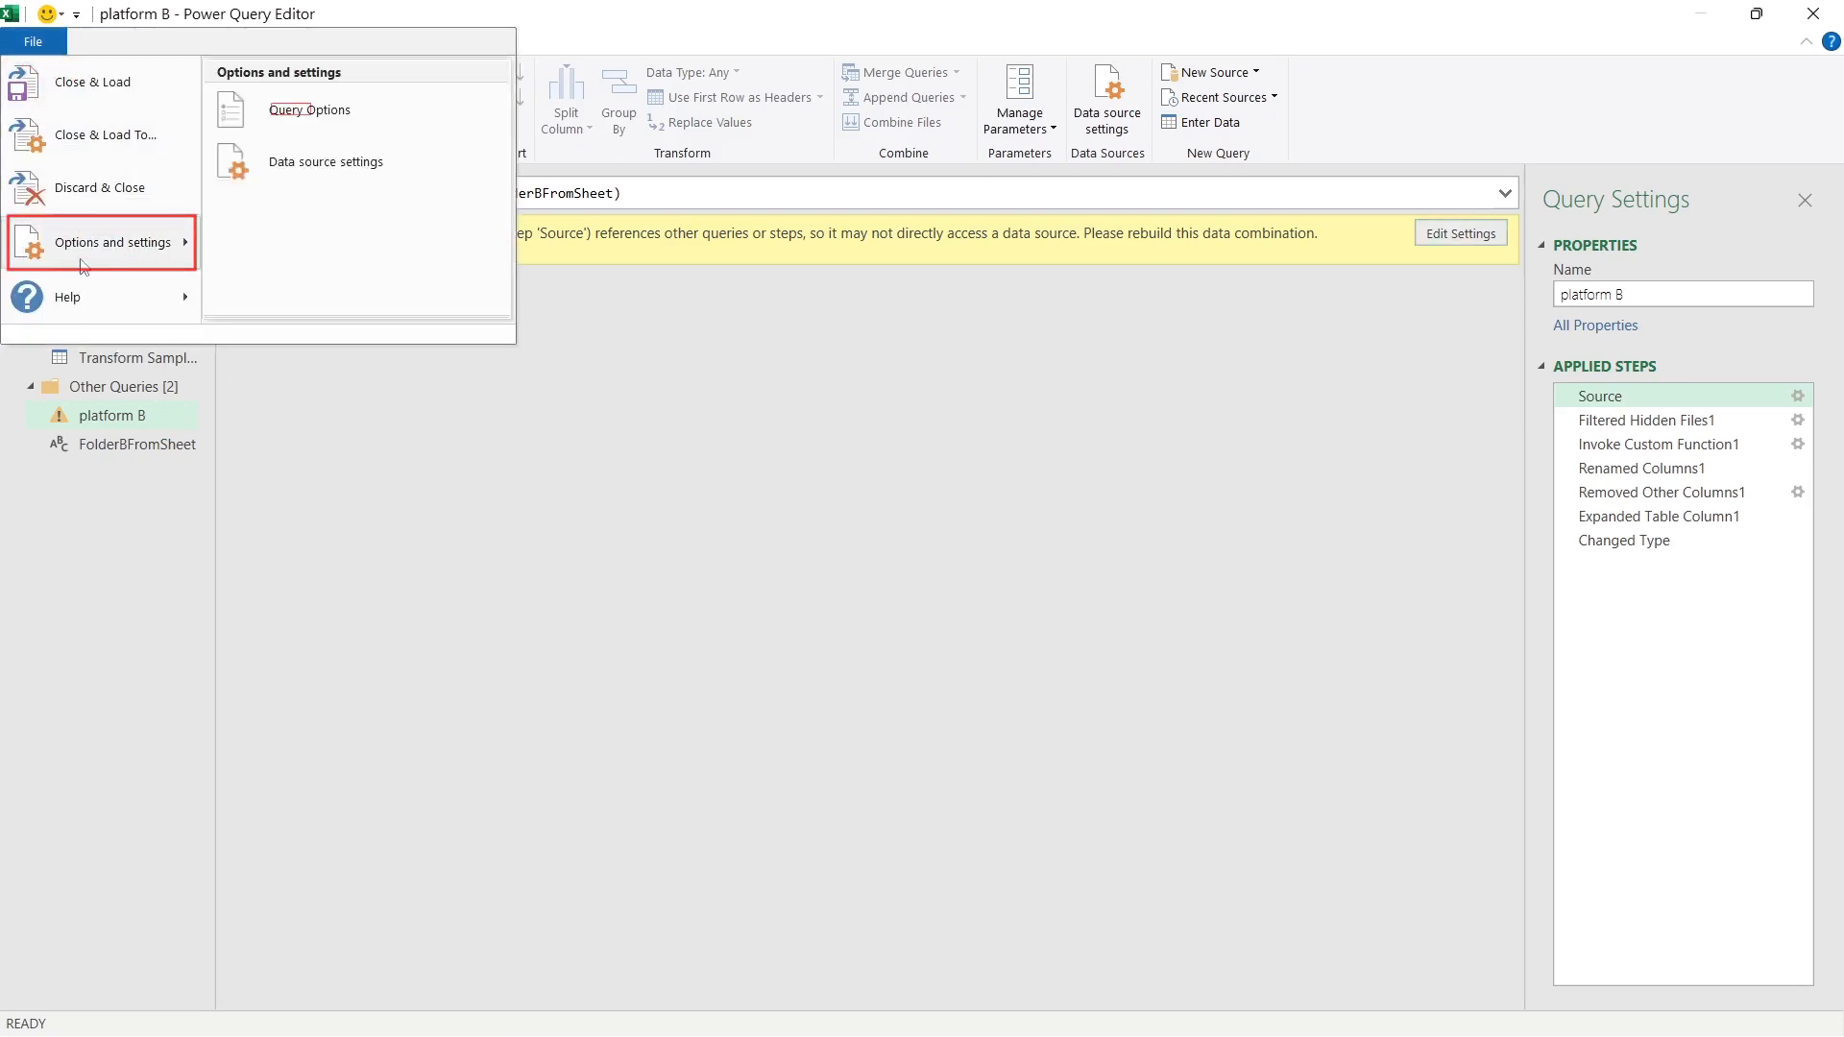
{"action": "left_click", "coordinate": [294, 125]}
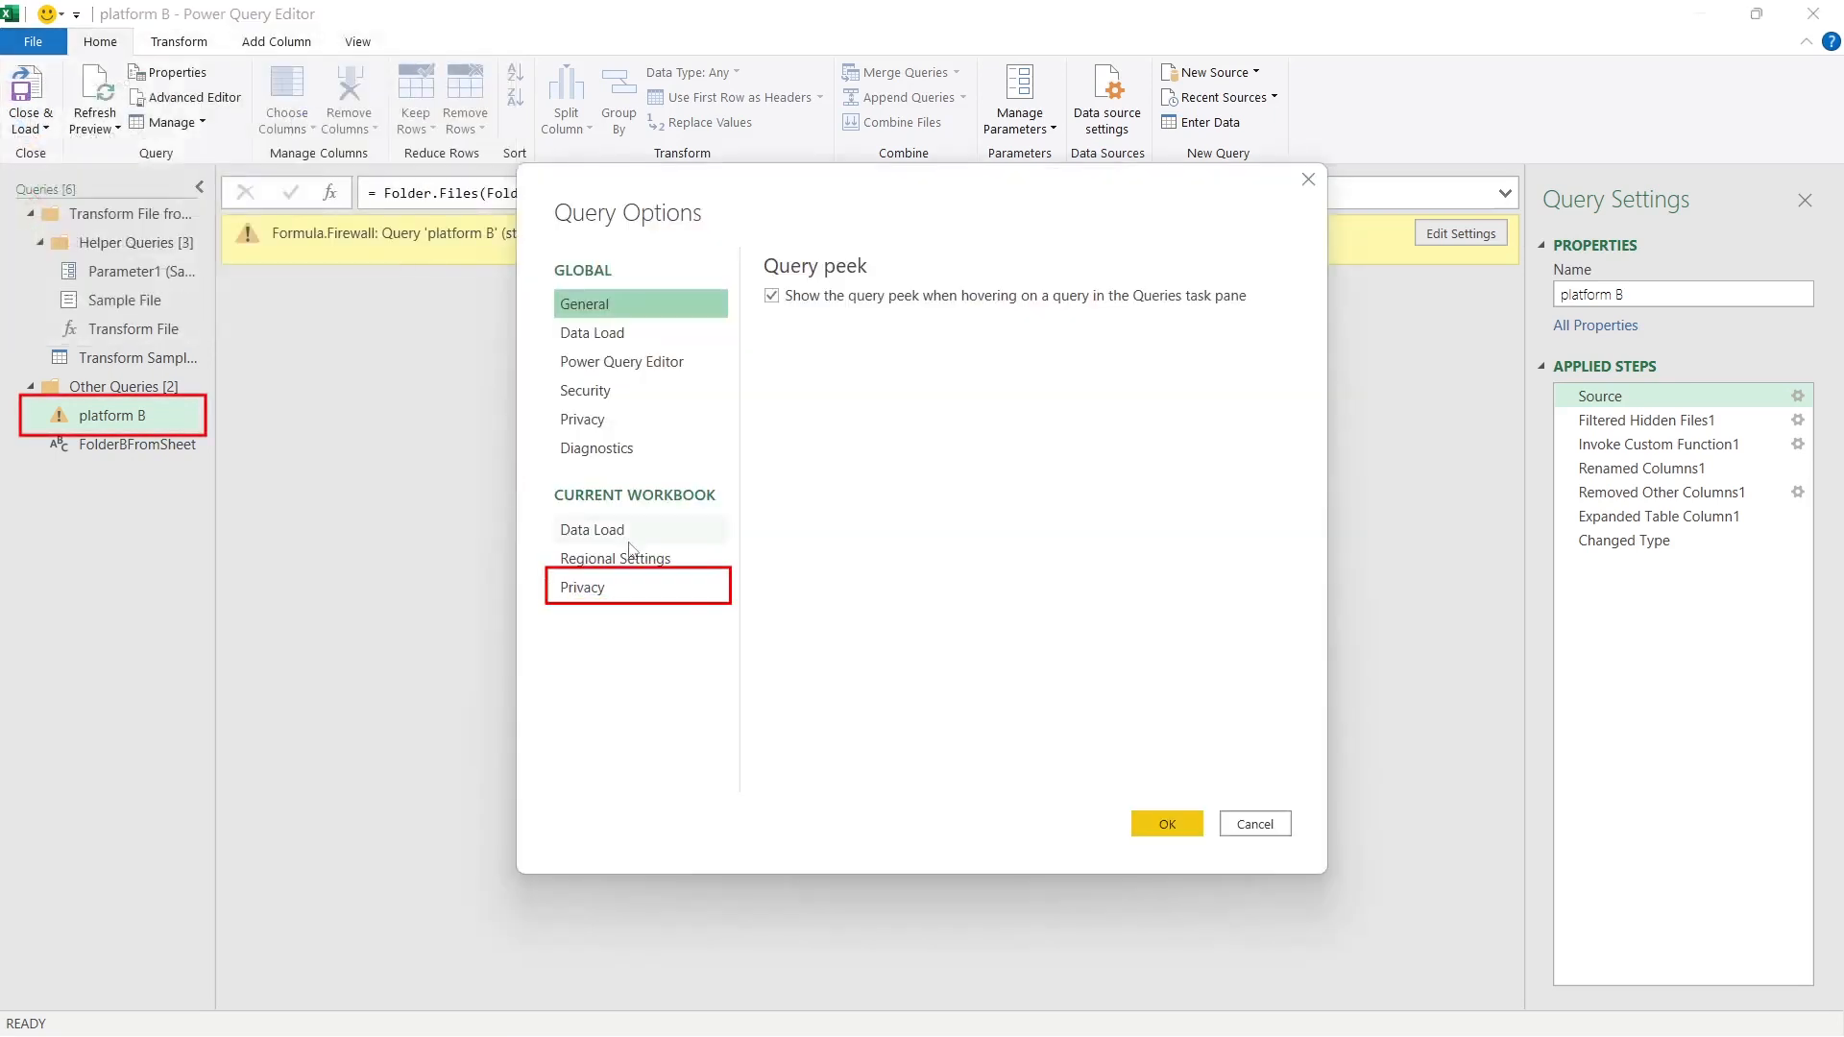
{"action": "left_click", "coordinate": [615, 590]}
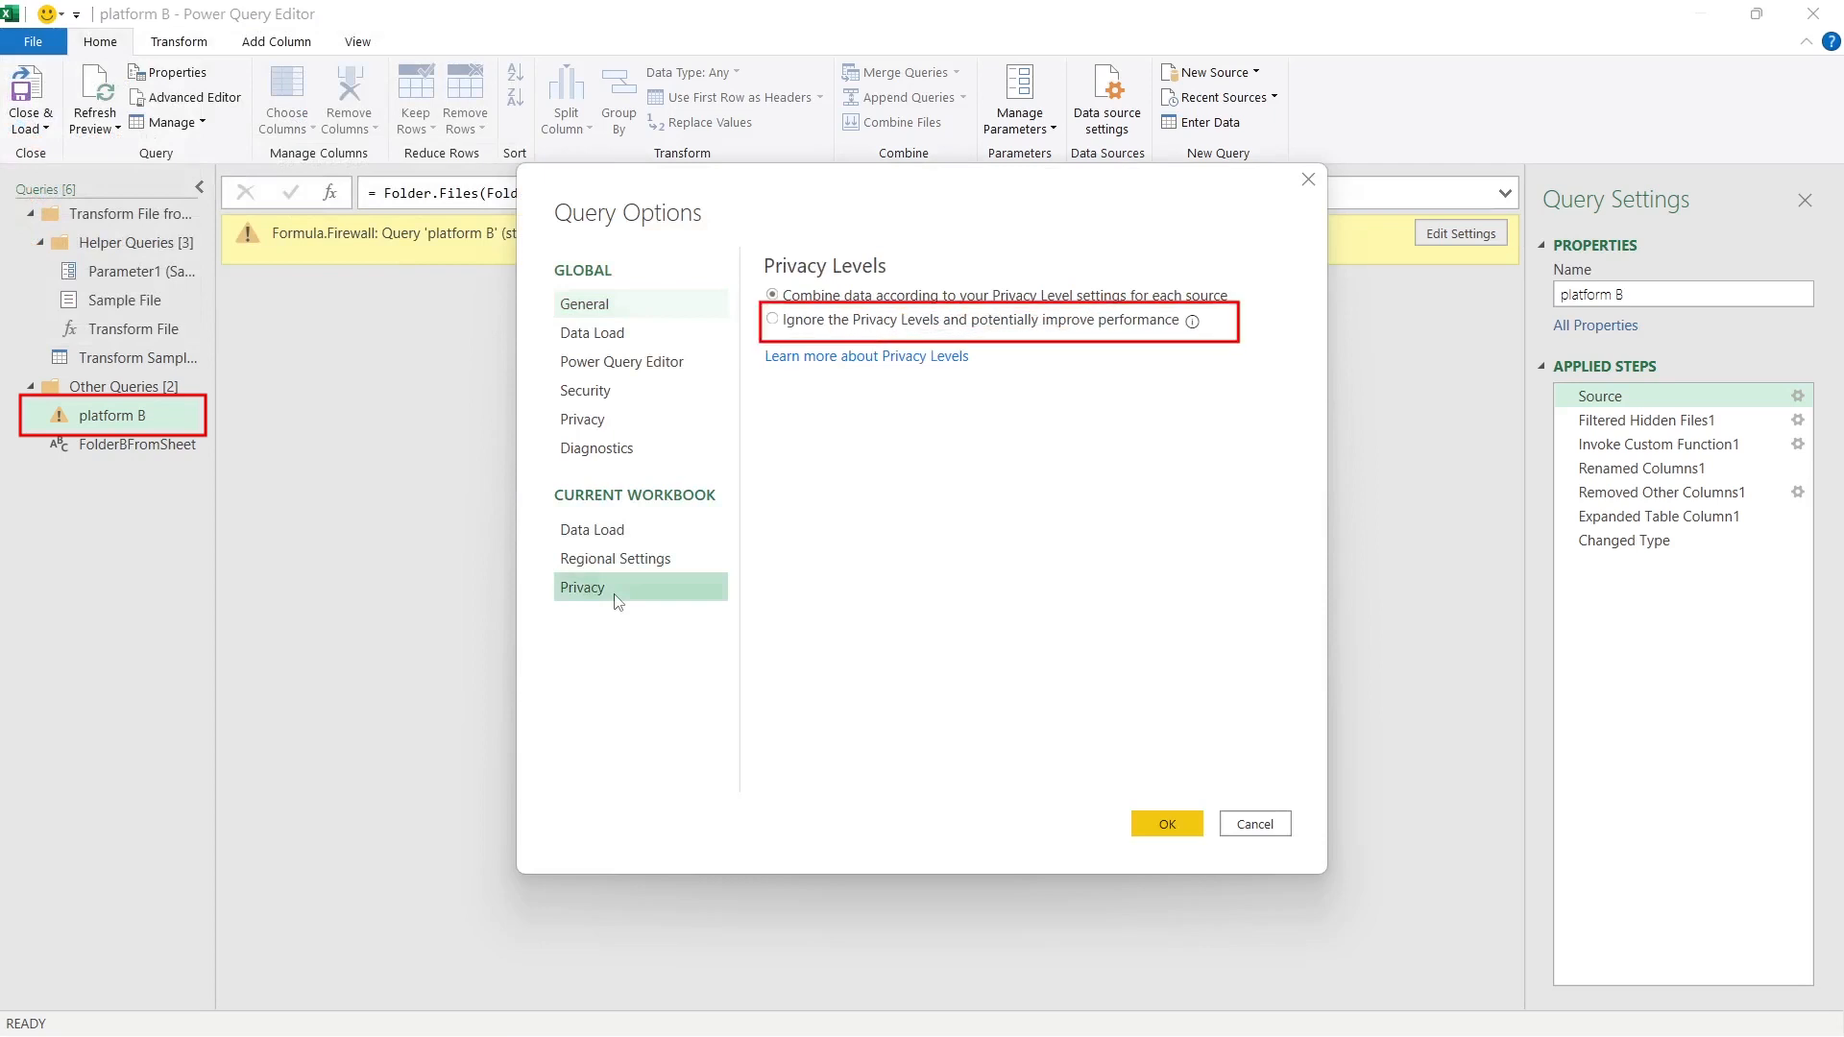
{"action": "left_click", "coordinate": [772, 319]}
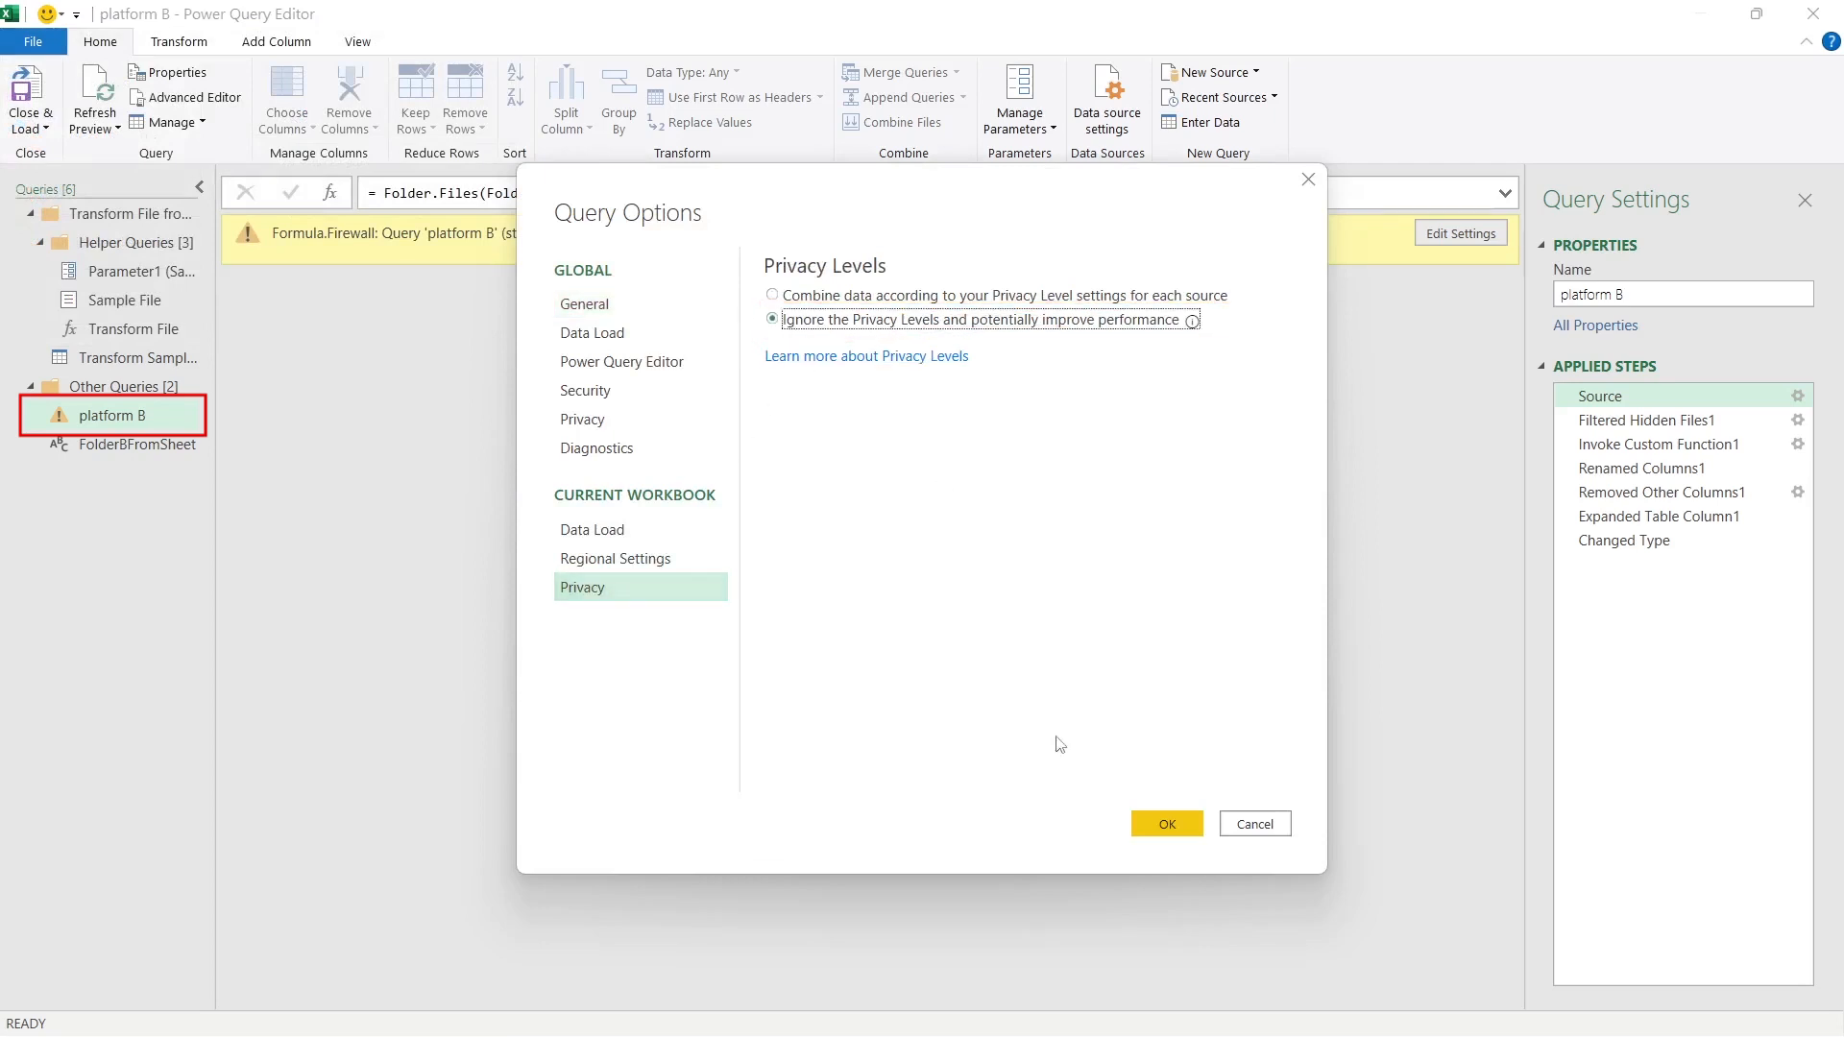
{"action": "left_click", "coordinate": [1167, 826]}
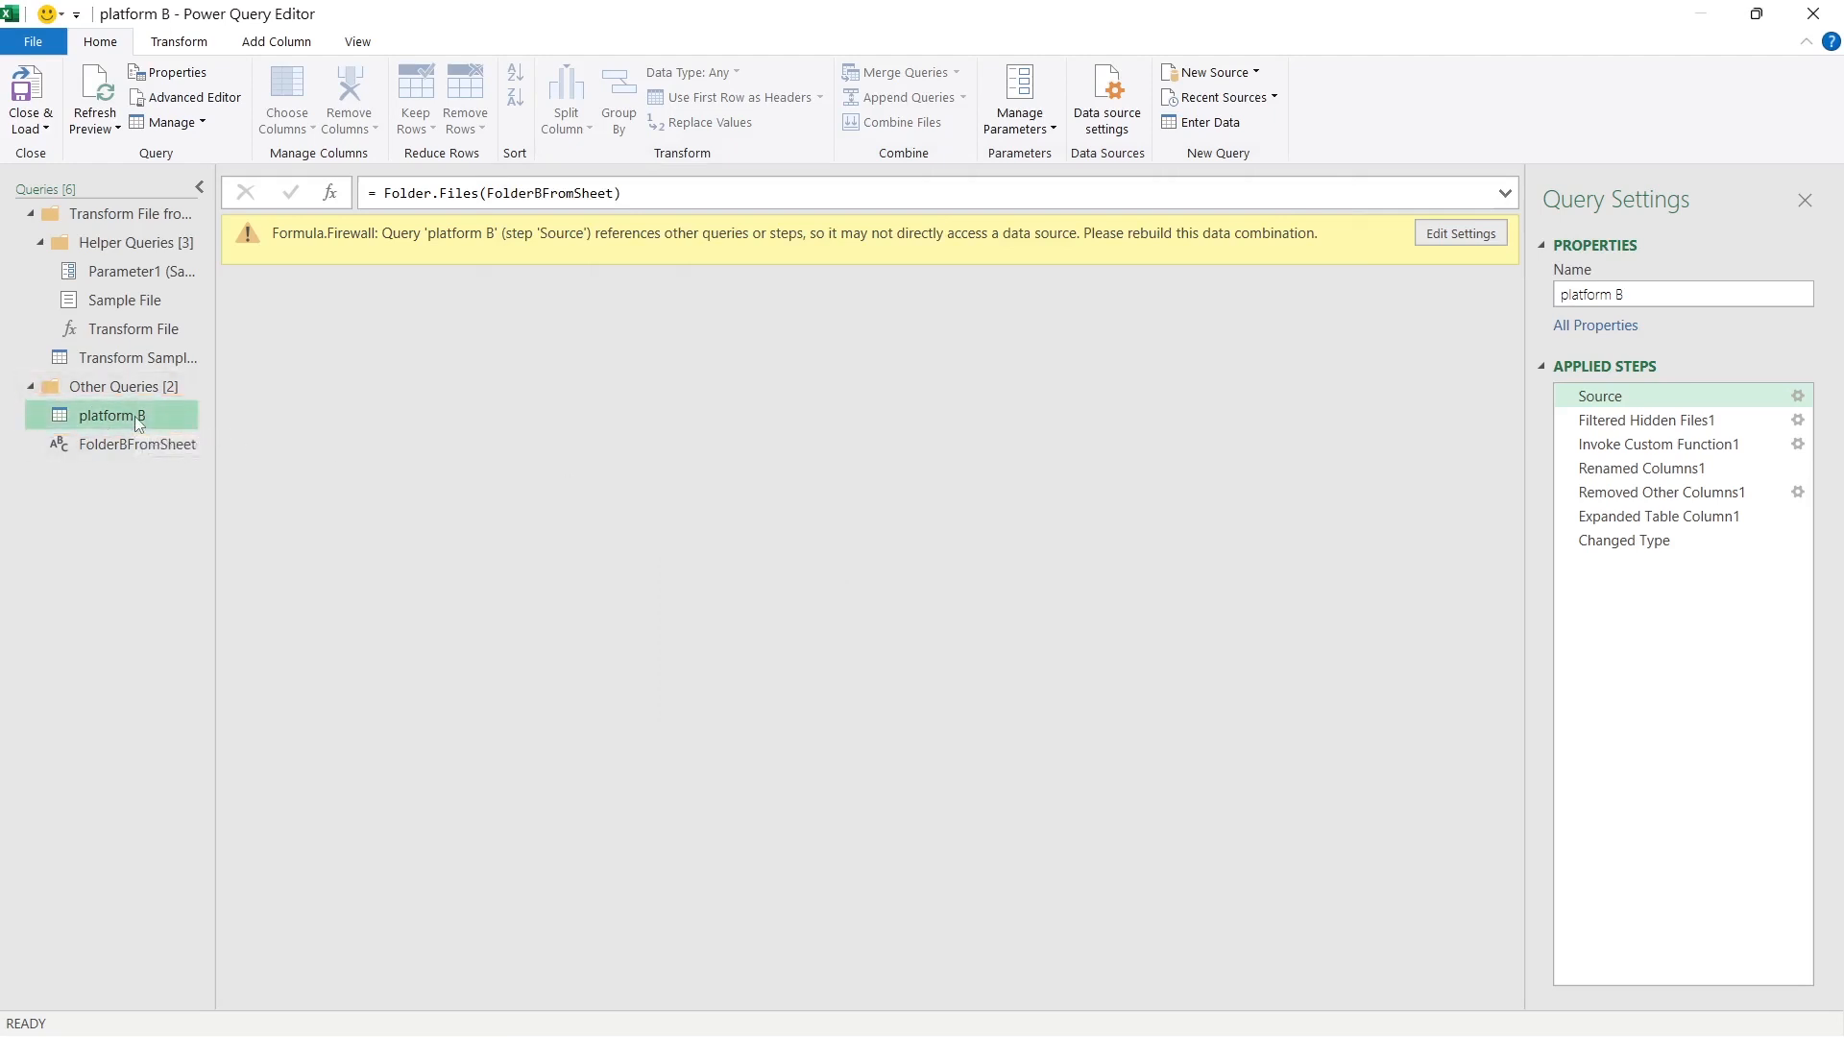
Replace the hard-coded folder path in the Sample File query's Source step with FolderBFromSheet.
{"action": "left_click", "coordinate": [134, 301]}
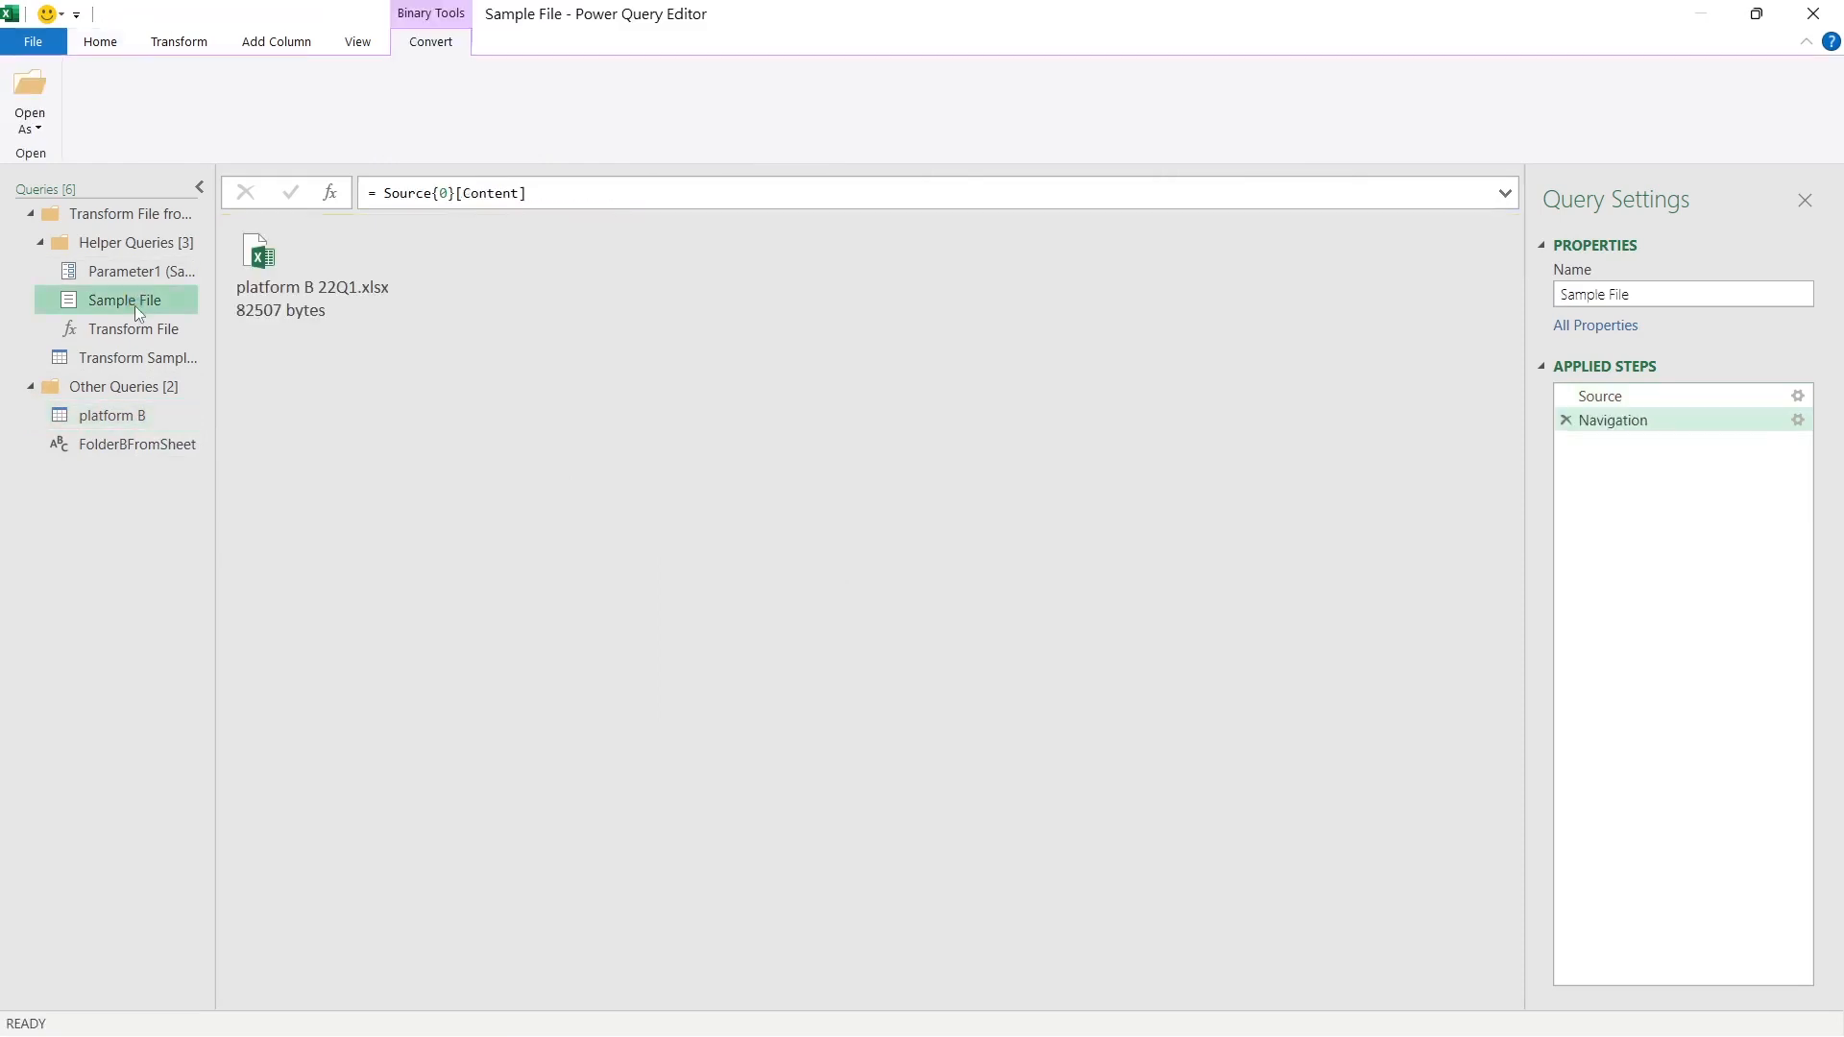
{"action": "left_click", "coordinate": [1560, 395]}
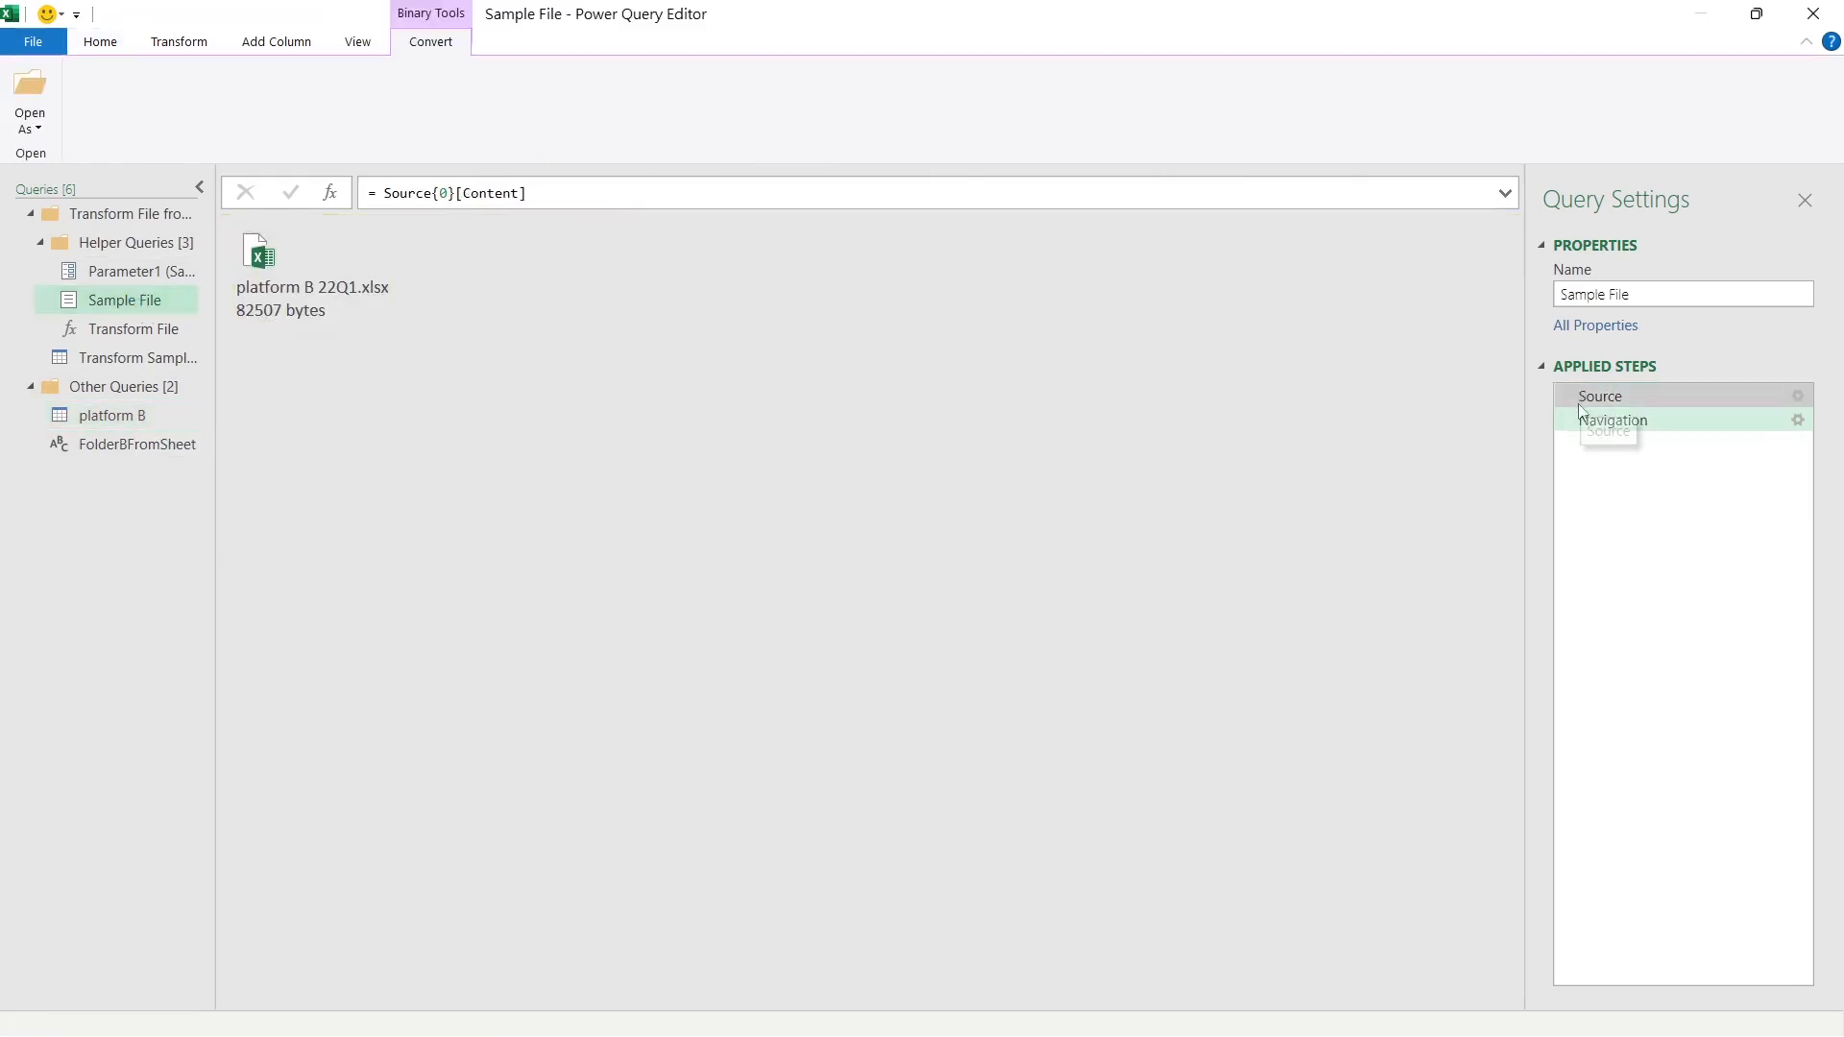
{"action": "left_click_drag", "start_coordinate": [490, 189], "coordinate": [817, 192]}
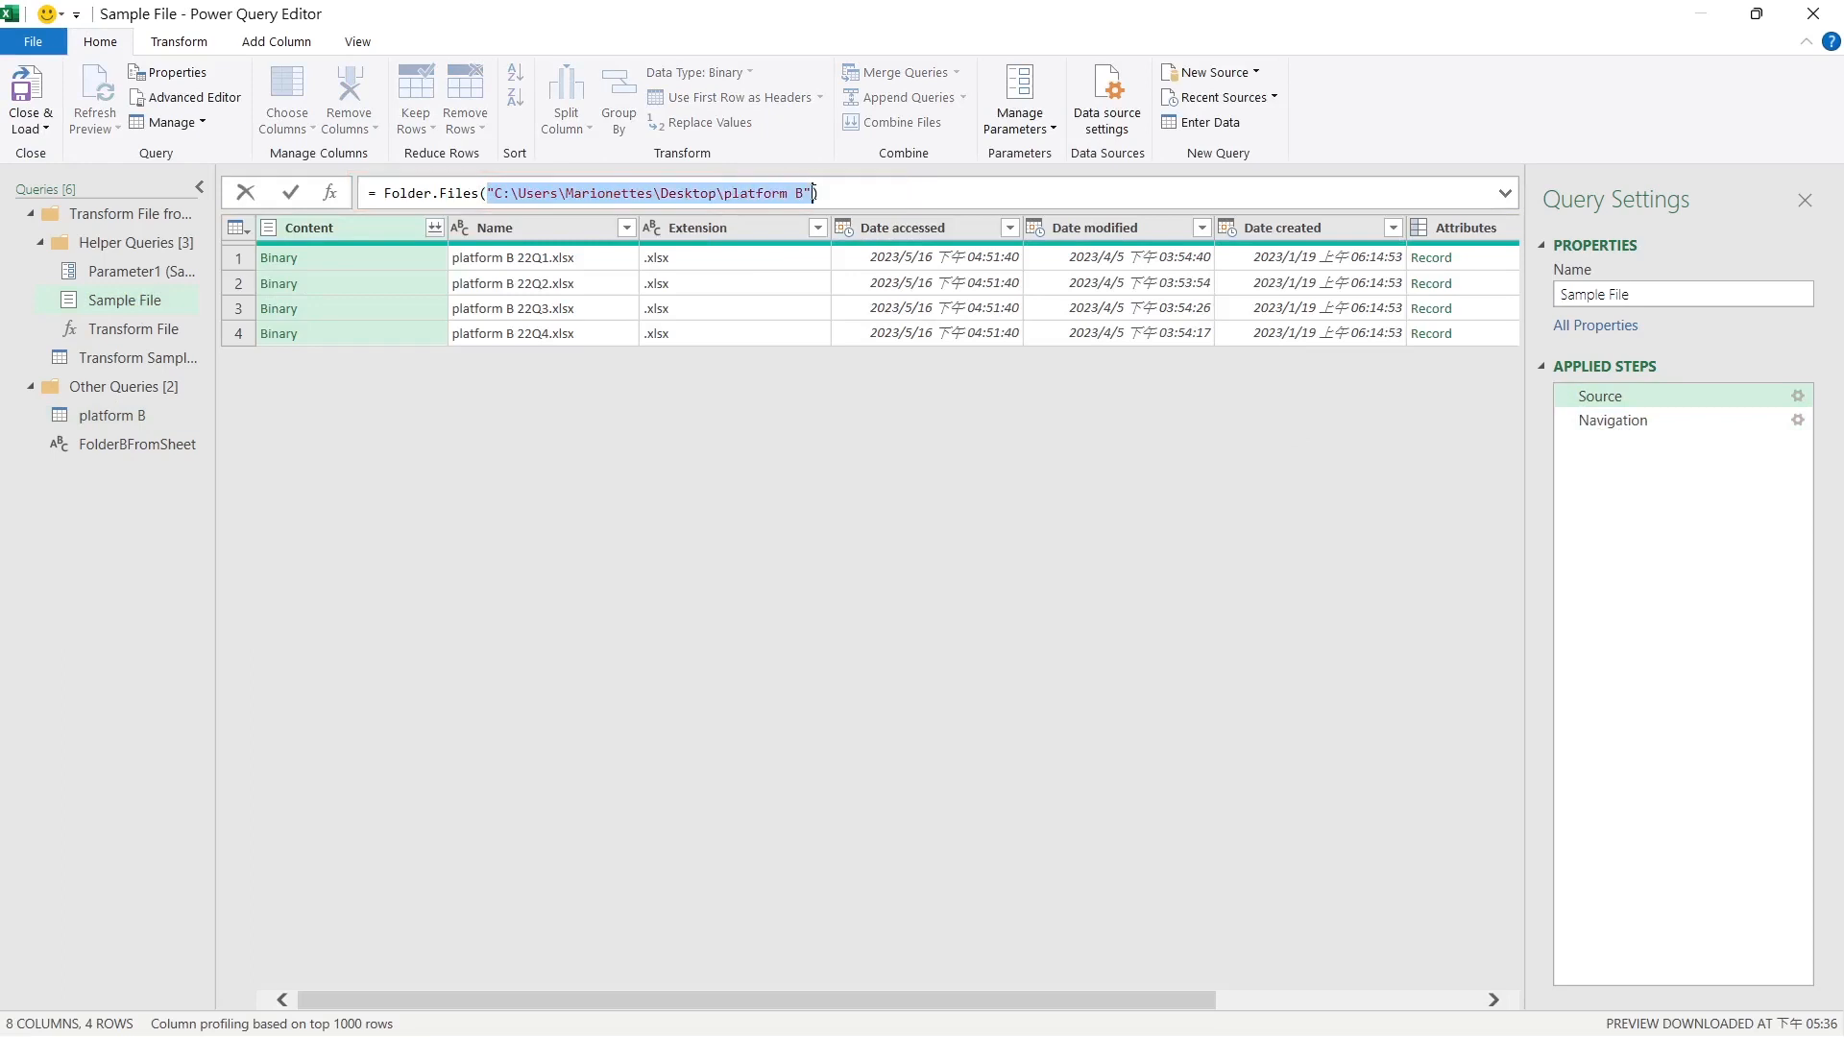
{"action": "key", "text": "ctrl+v"}
{"action": "left_click", "coordinate": [292, 194]}
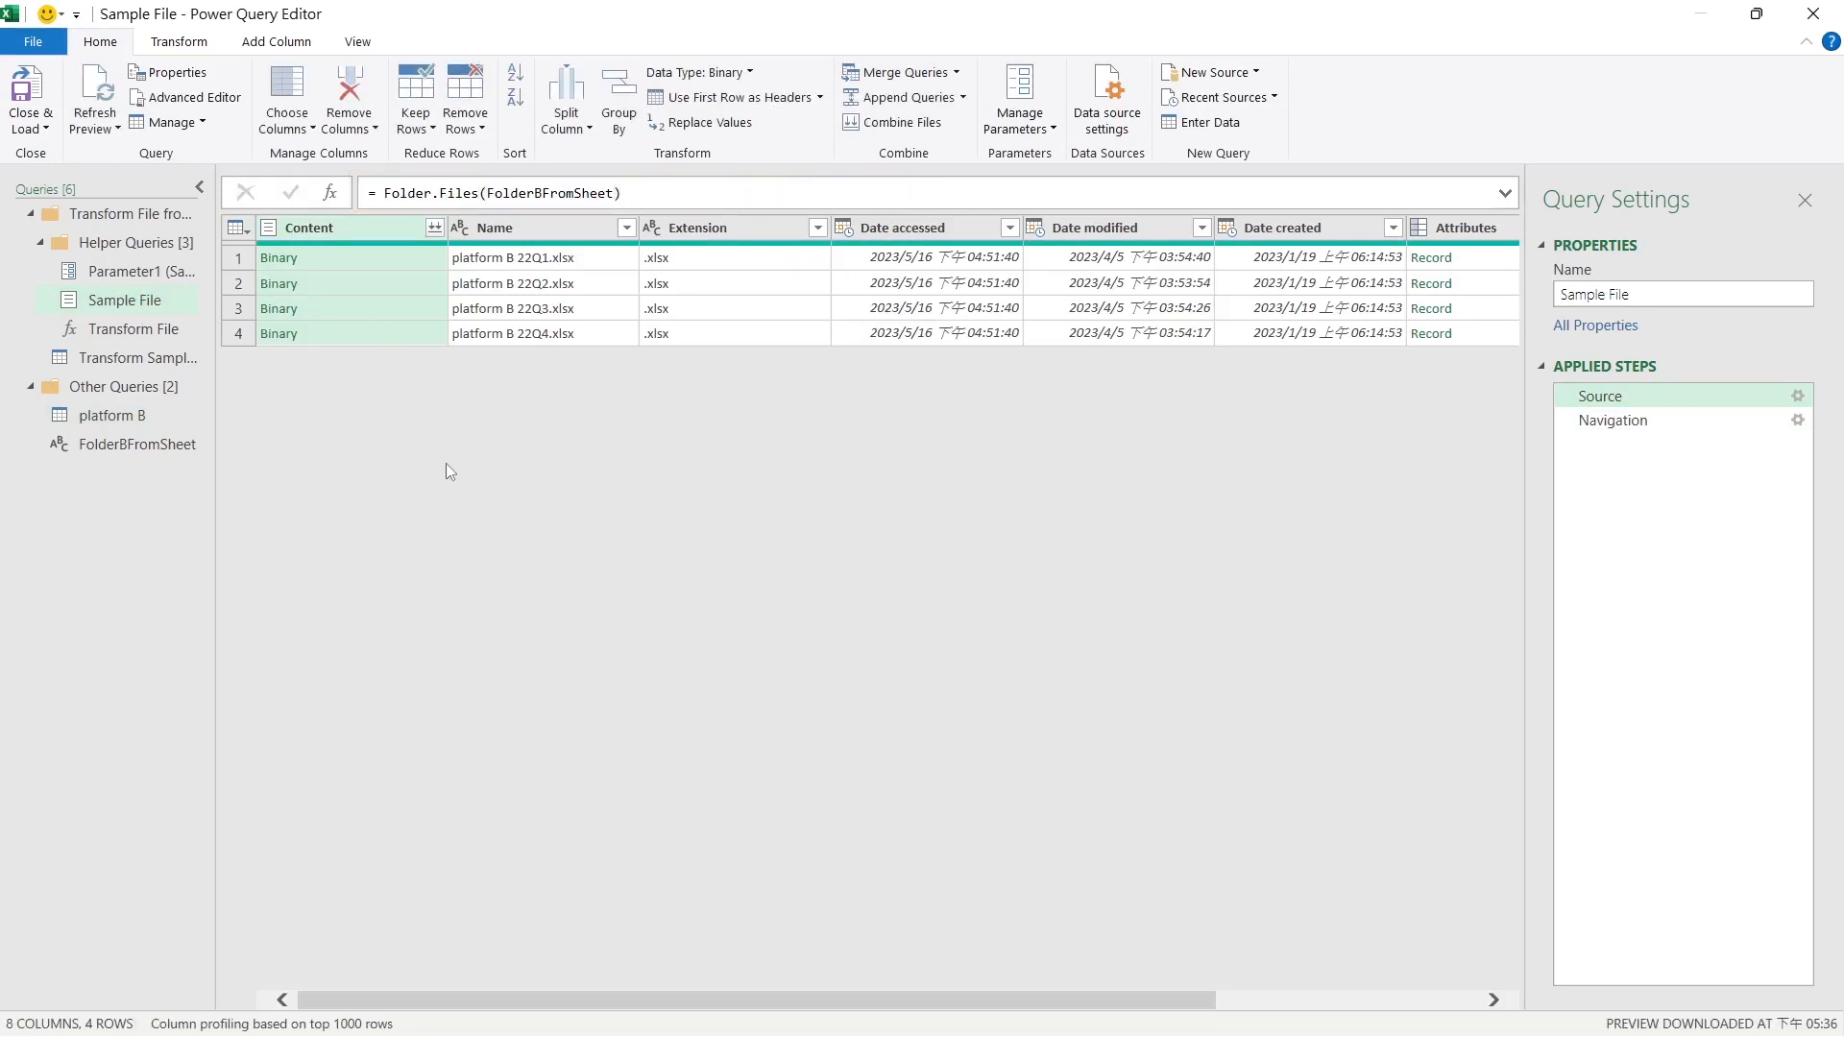
Review the platform B and Sample File query results, and close and load the queries into the workbook.
{"action": "left_click", "coordinate": [128, 416]}
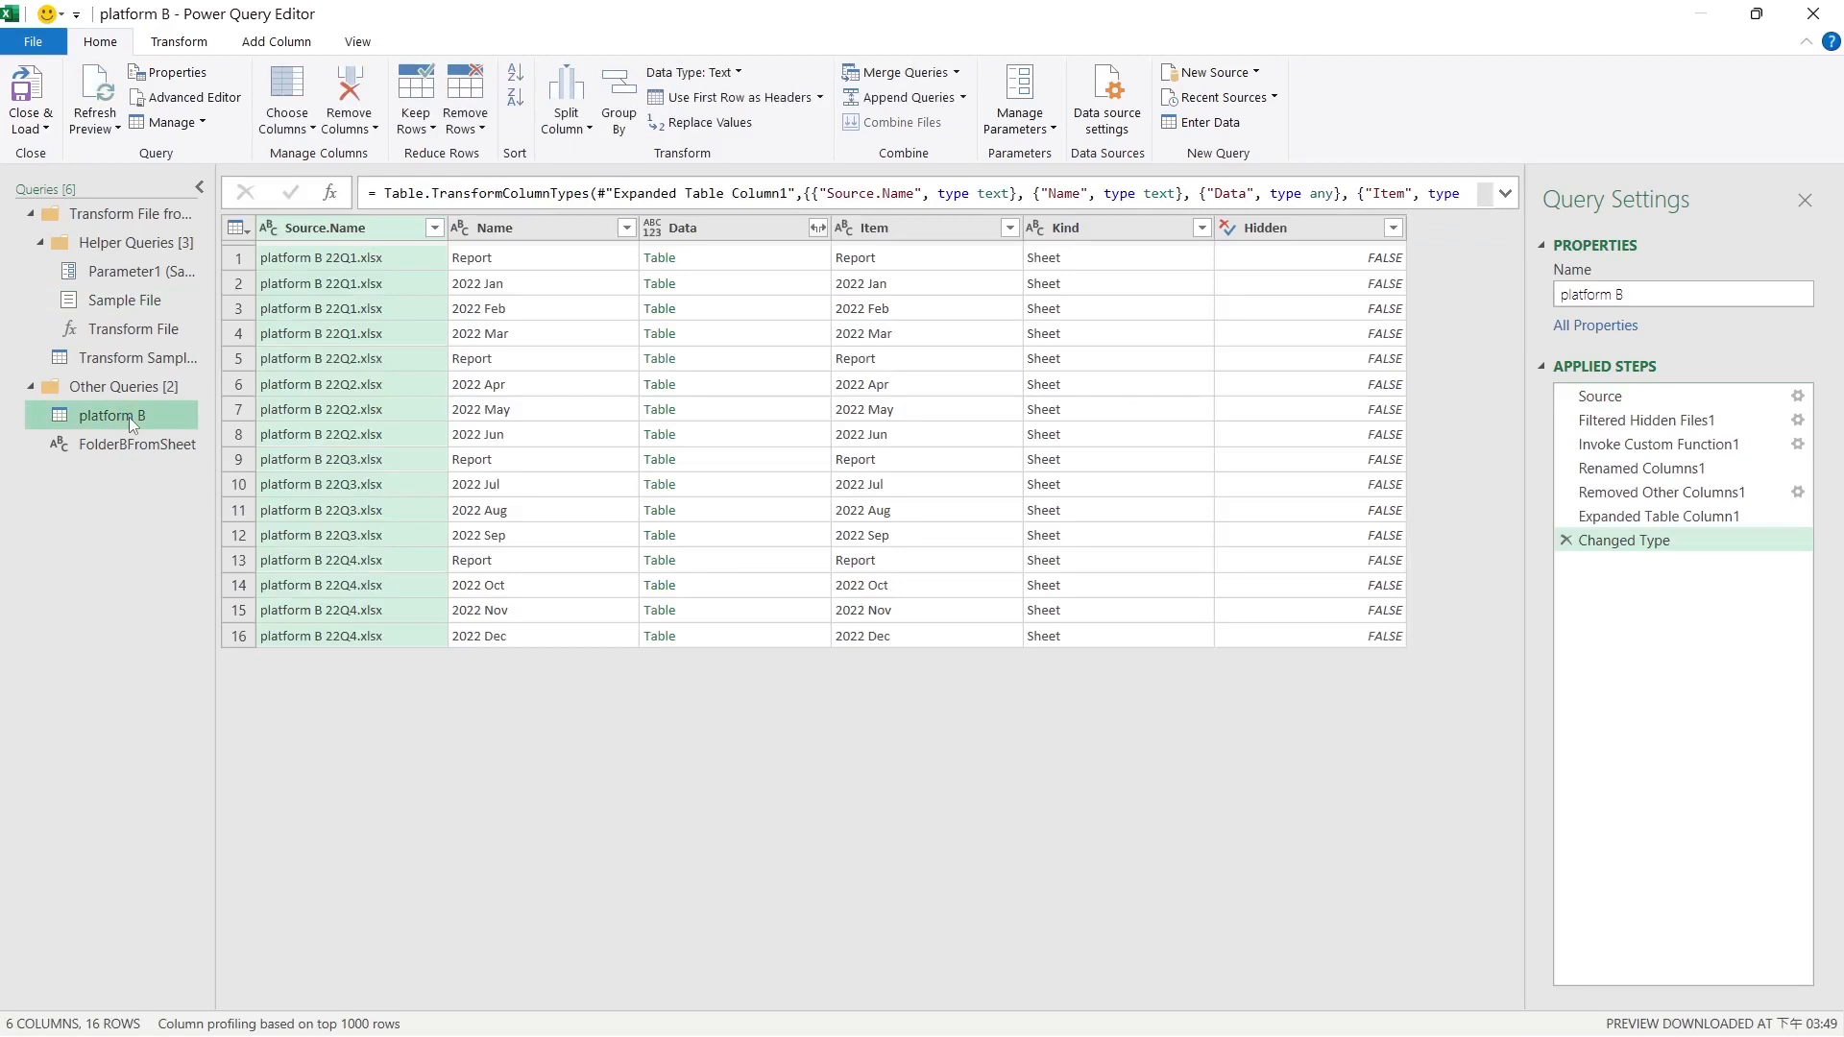
{"action": "left_click", "coordinate": [142, 292]}
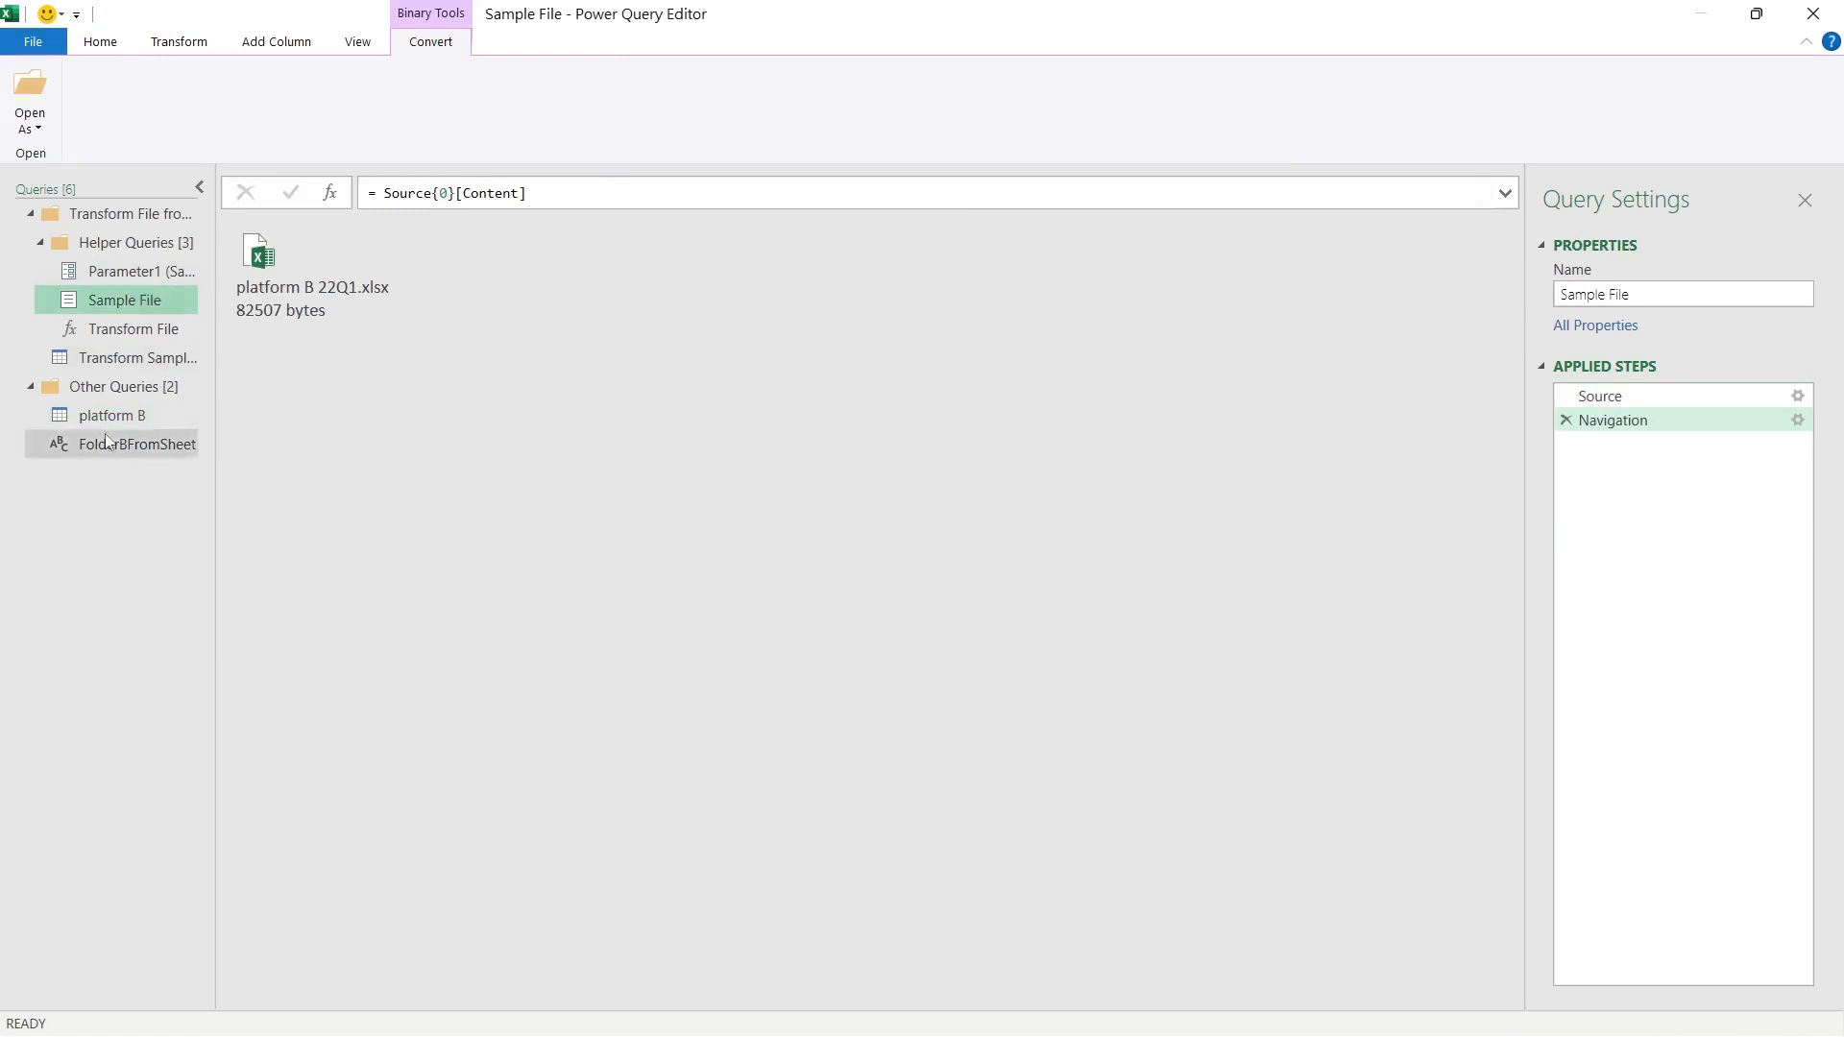
{"action": "left_click", "coordinate": [88, 48]}
{"action": "left_click", "coordinate": [27, 88]}
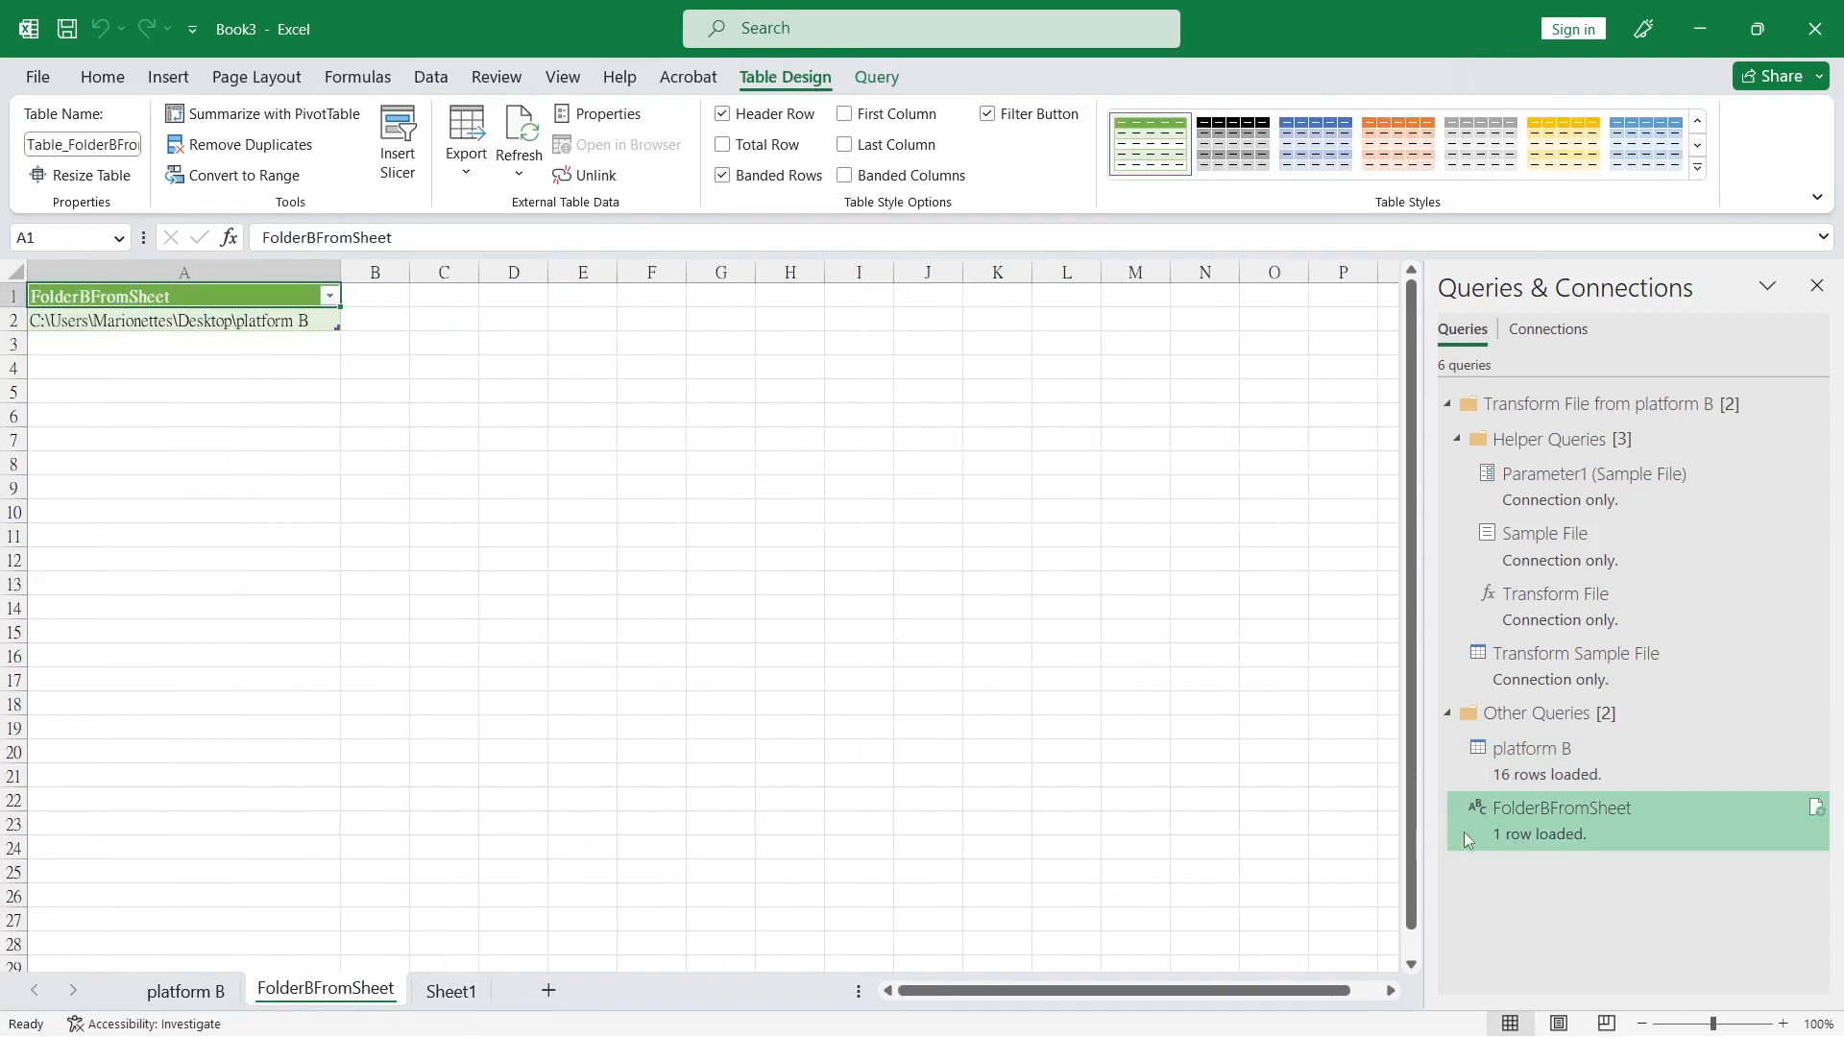
Change the FolderBFromSheet query's load destination to Only Create Connection, accepting deletion of its loaded table.
{"action": "right_click", "coordinate": [1518, 832]}
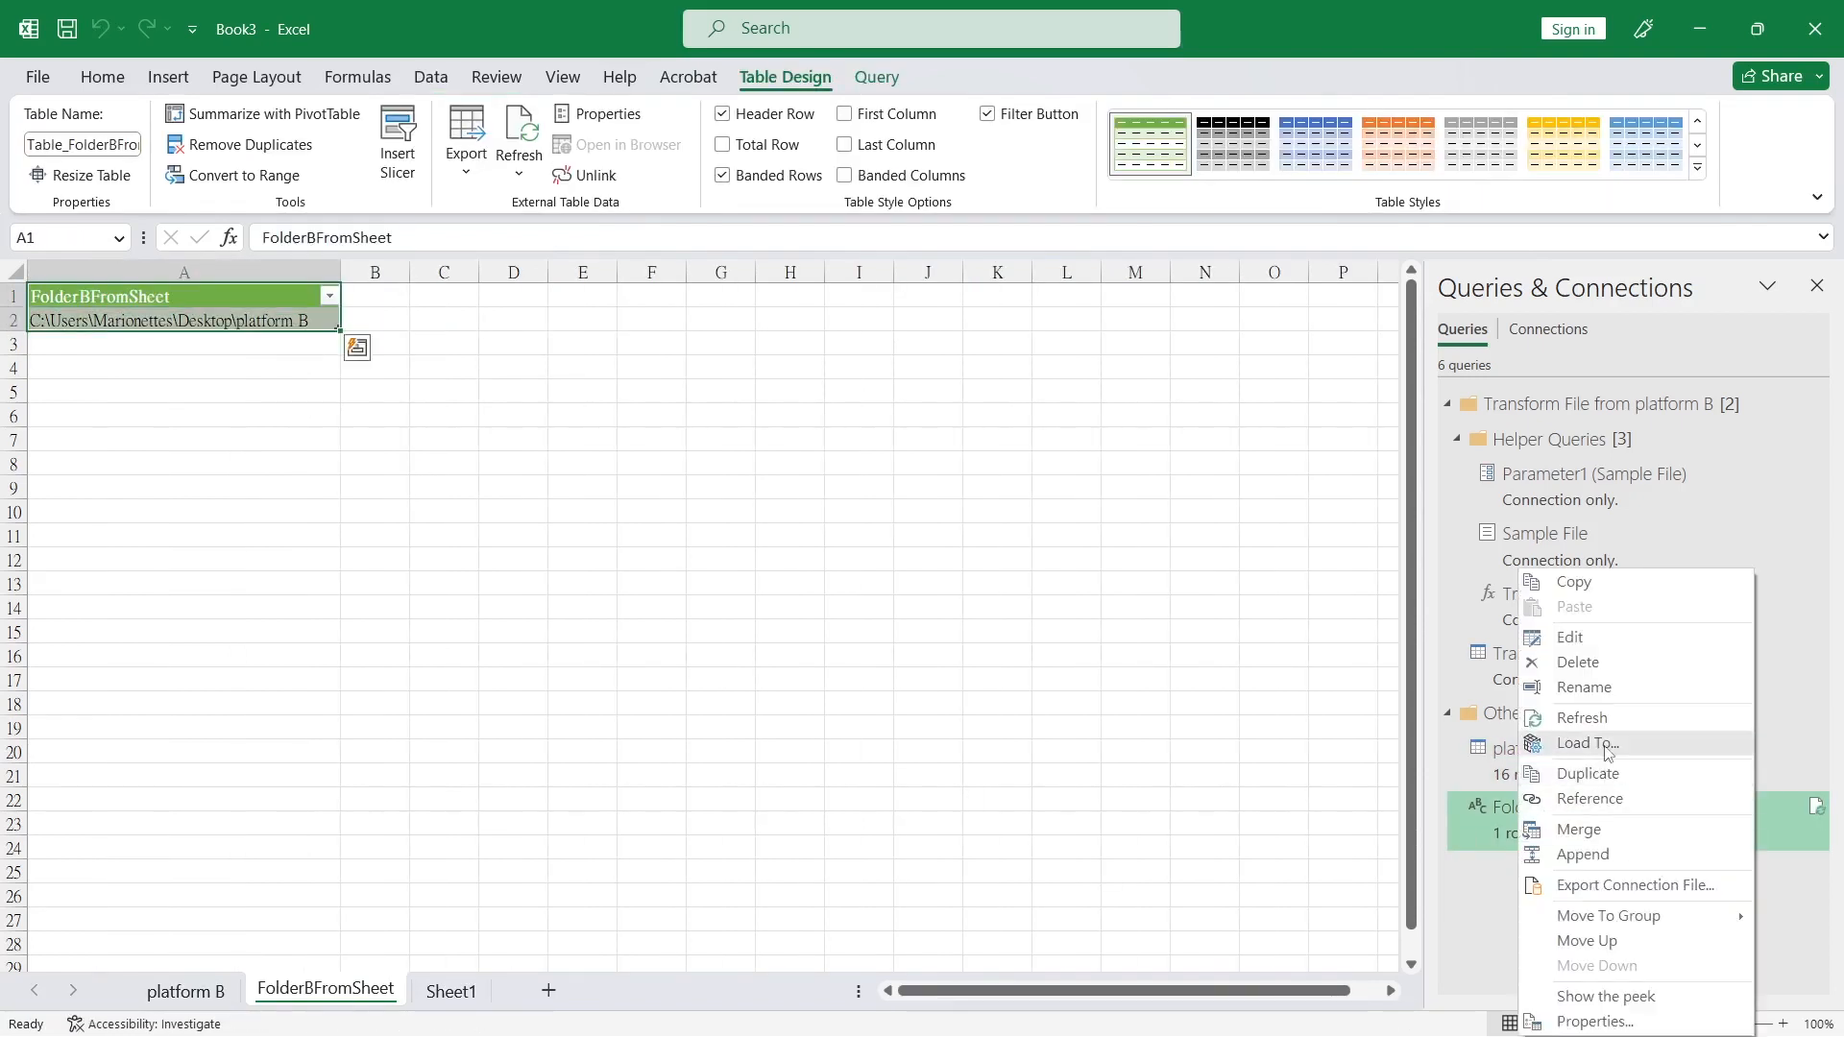
{"action": "left_click", "coordinate": [1606, 748]}
{"action": "left_click", "coordinate": [586, 584]}
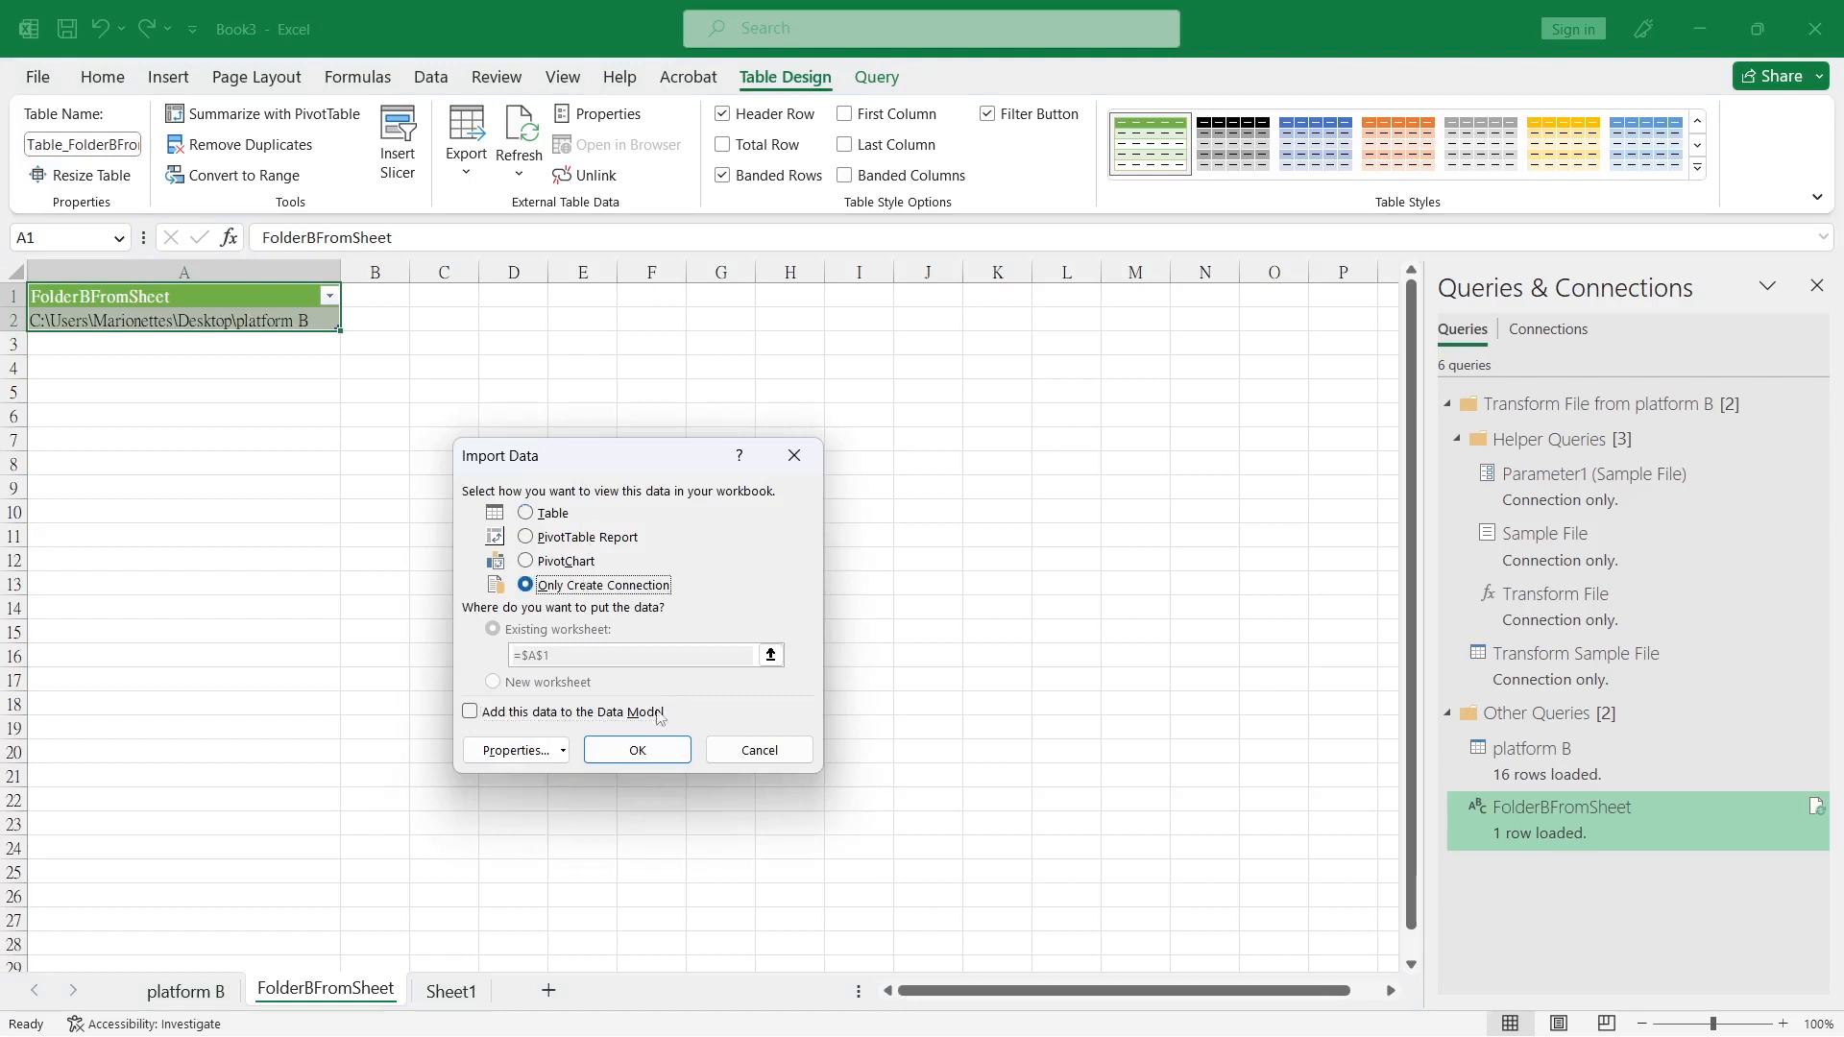
{"action": "left_click", "coordinate": [641, 753]}
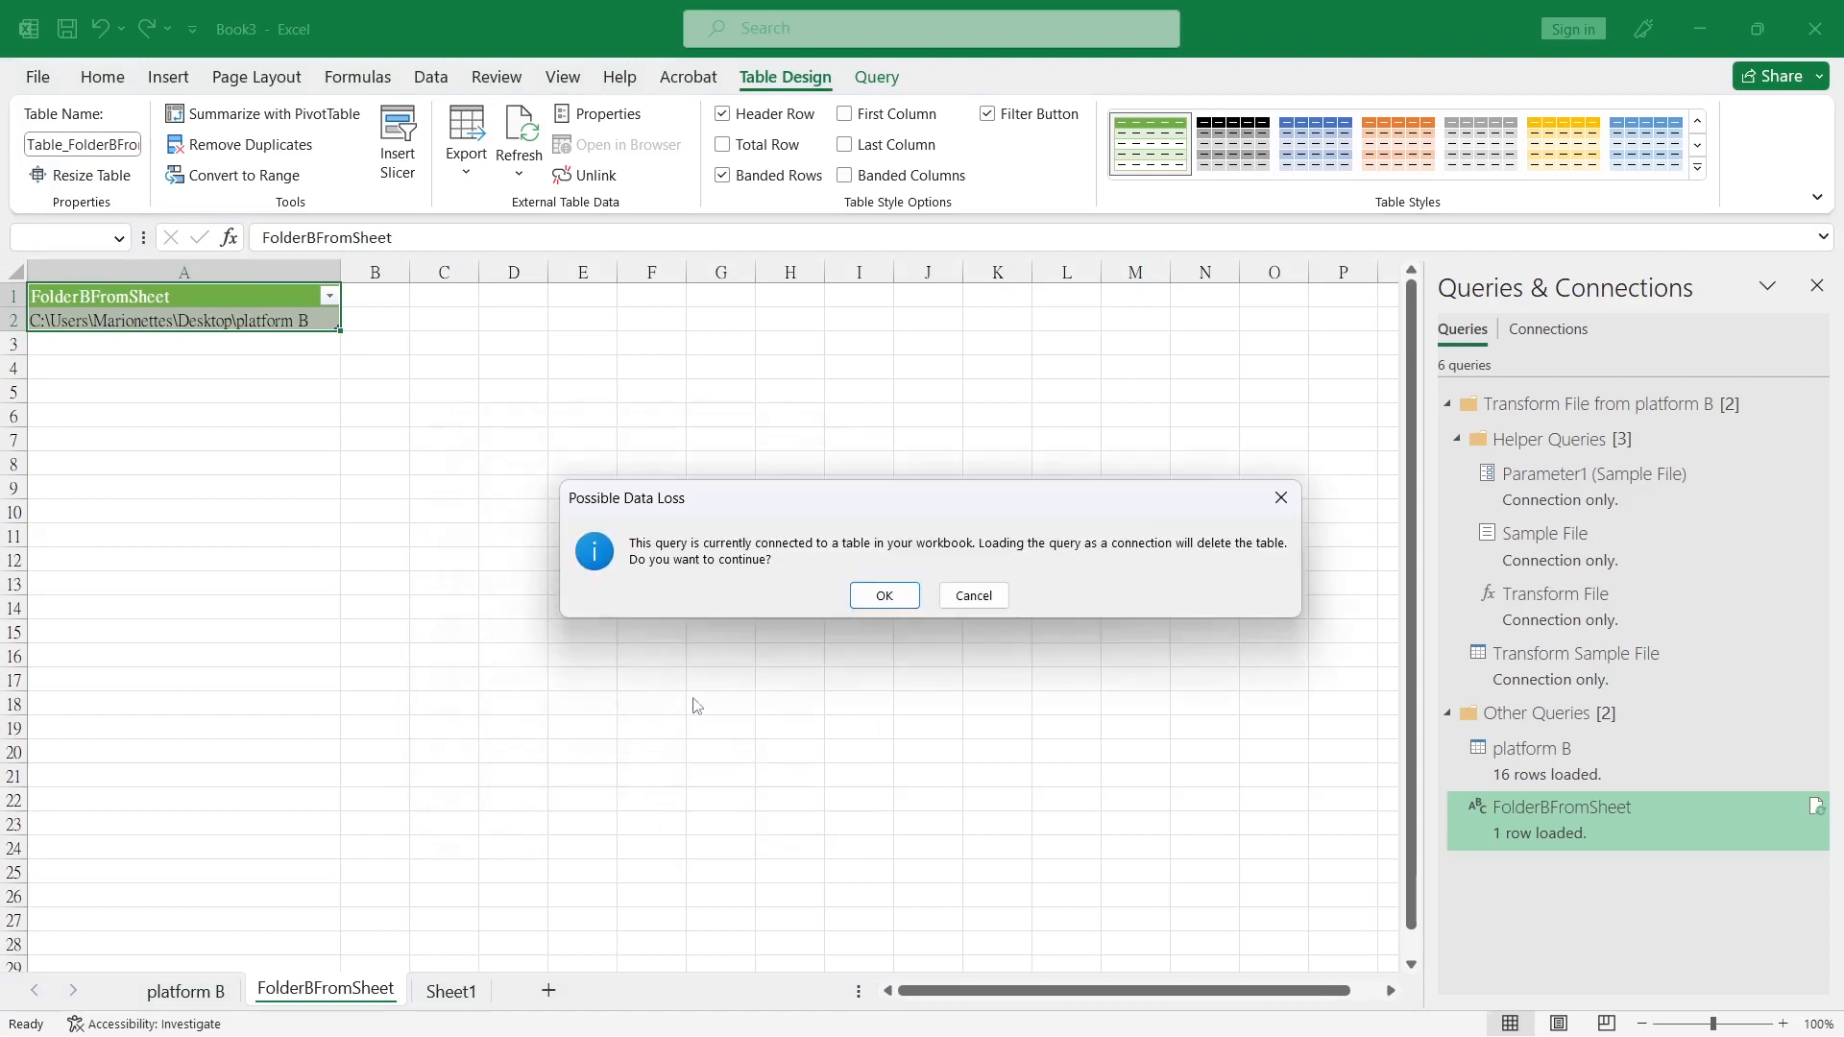
{"action": "left_click", "coordinate": [876, 595]}
Permanently delete the emptied FolderBFromSheet worksheet and deselect the folder path table on Sheet1.
{"action": "right_click", "coordinate": [348, 990]}
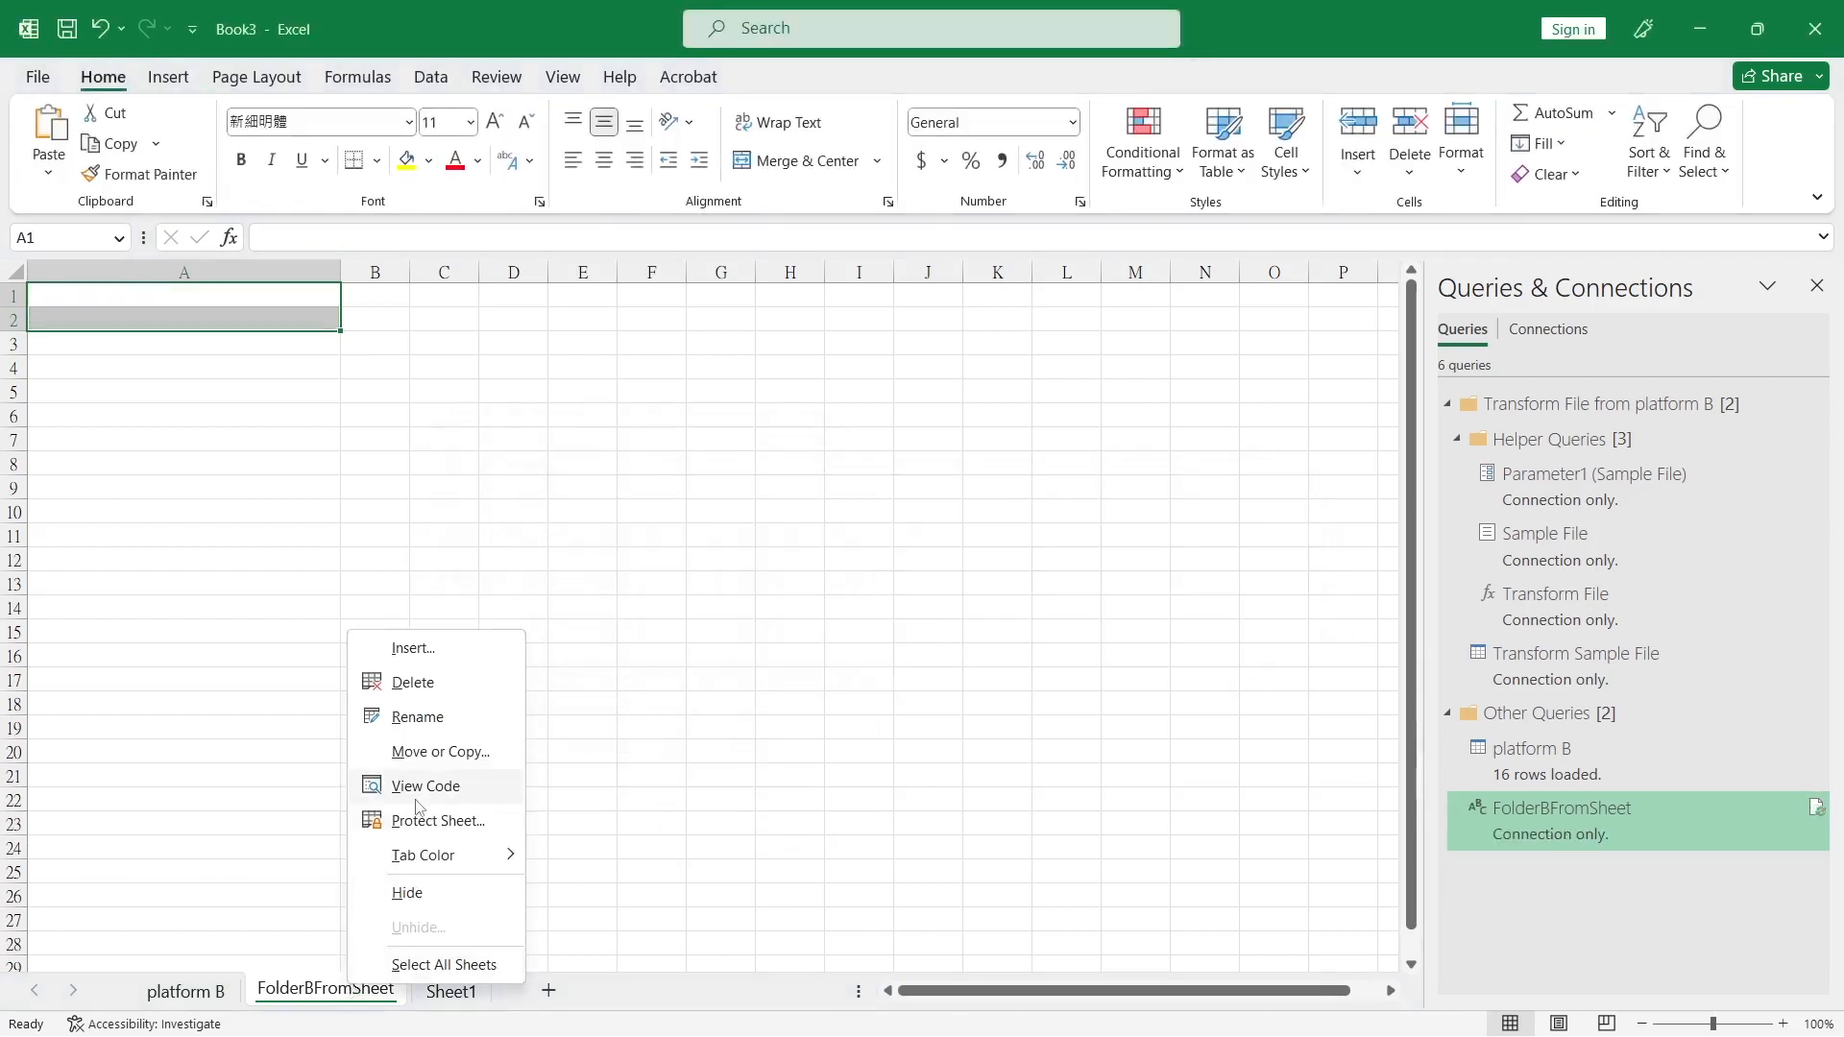
{"action": "left_click", "coordinate": [428, 683]}
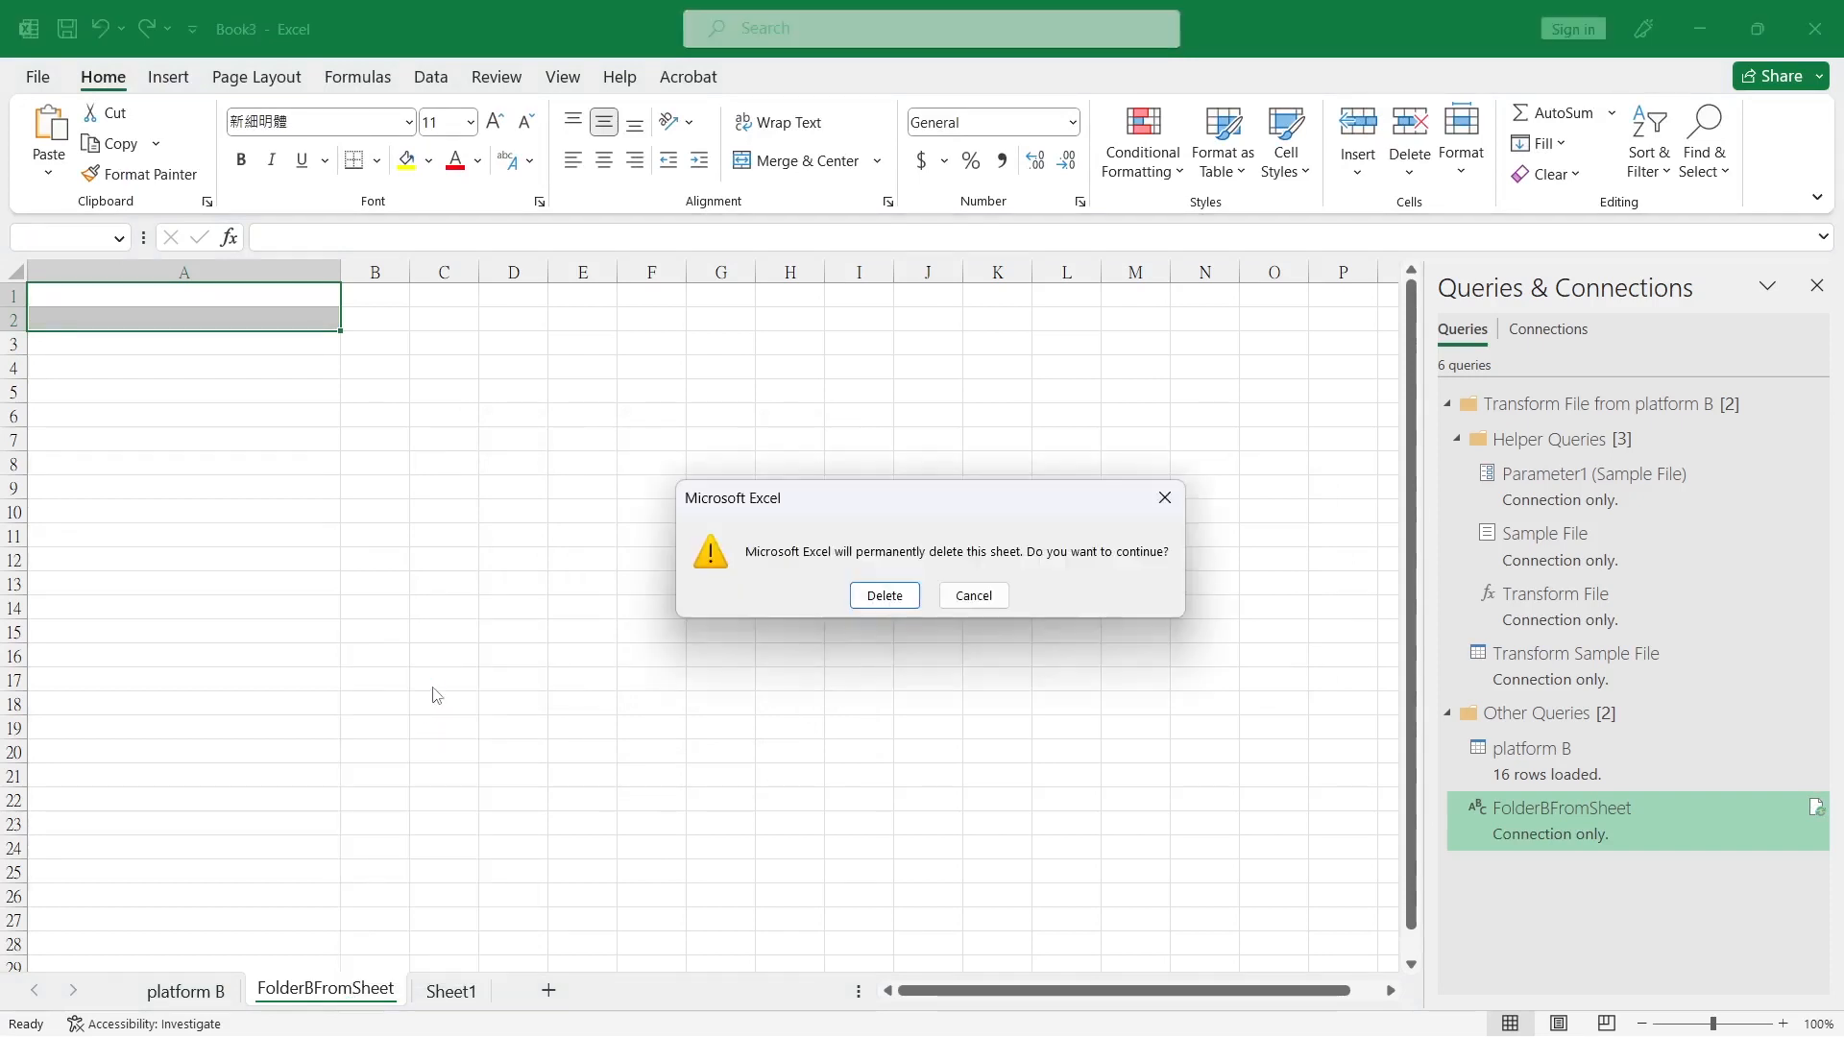
{"action": "left_click", "coordinate": [908, 597]}
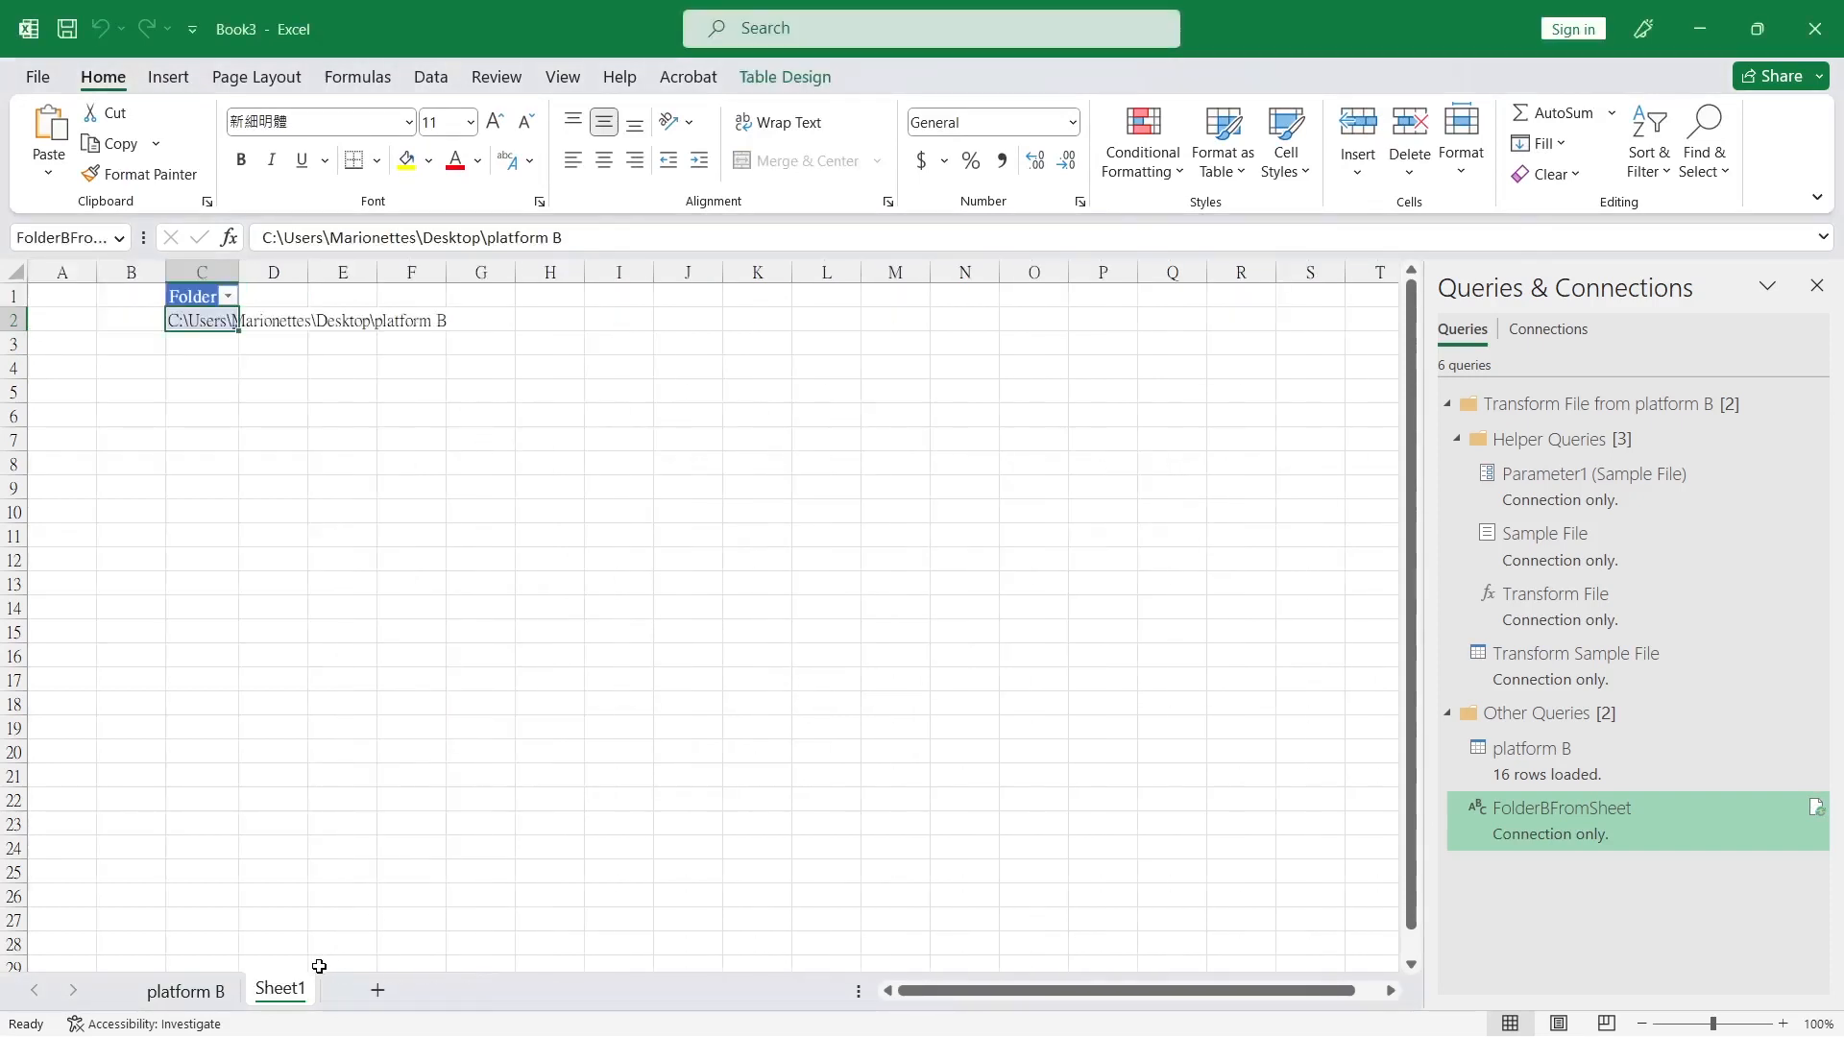
{"action": "left_click", "coordinate": [341, 708]}
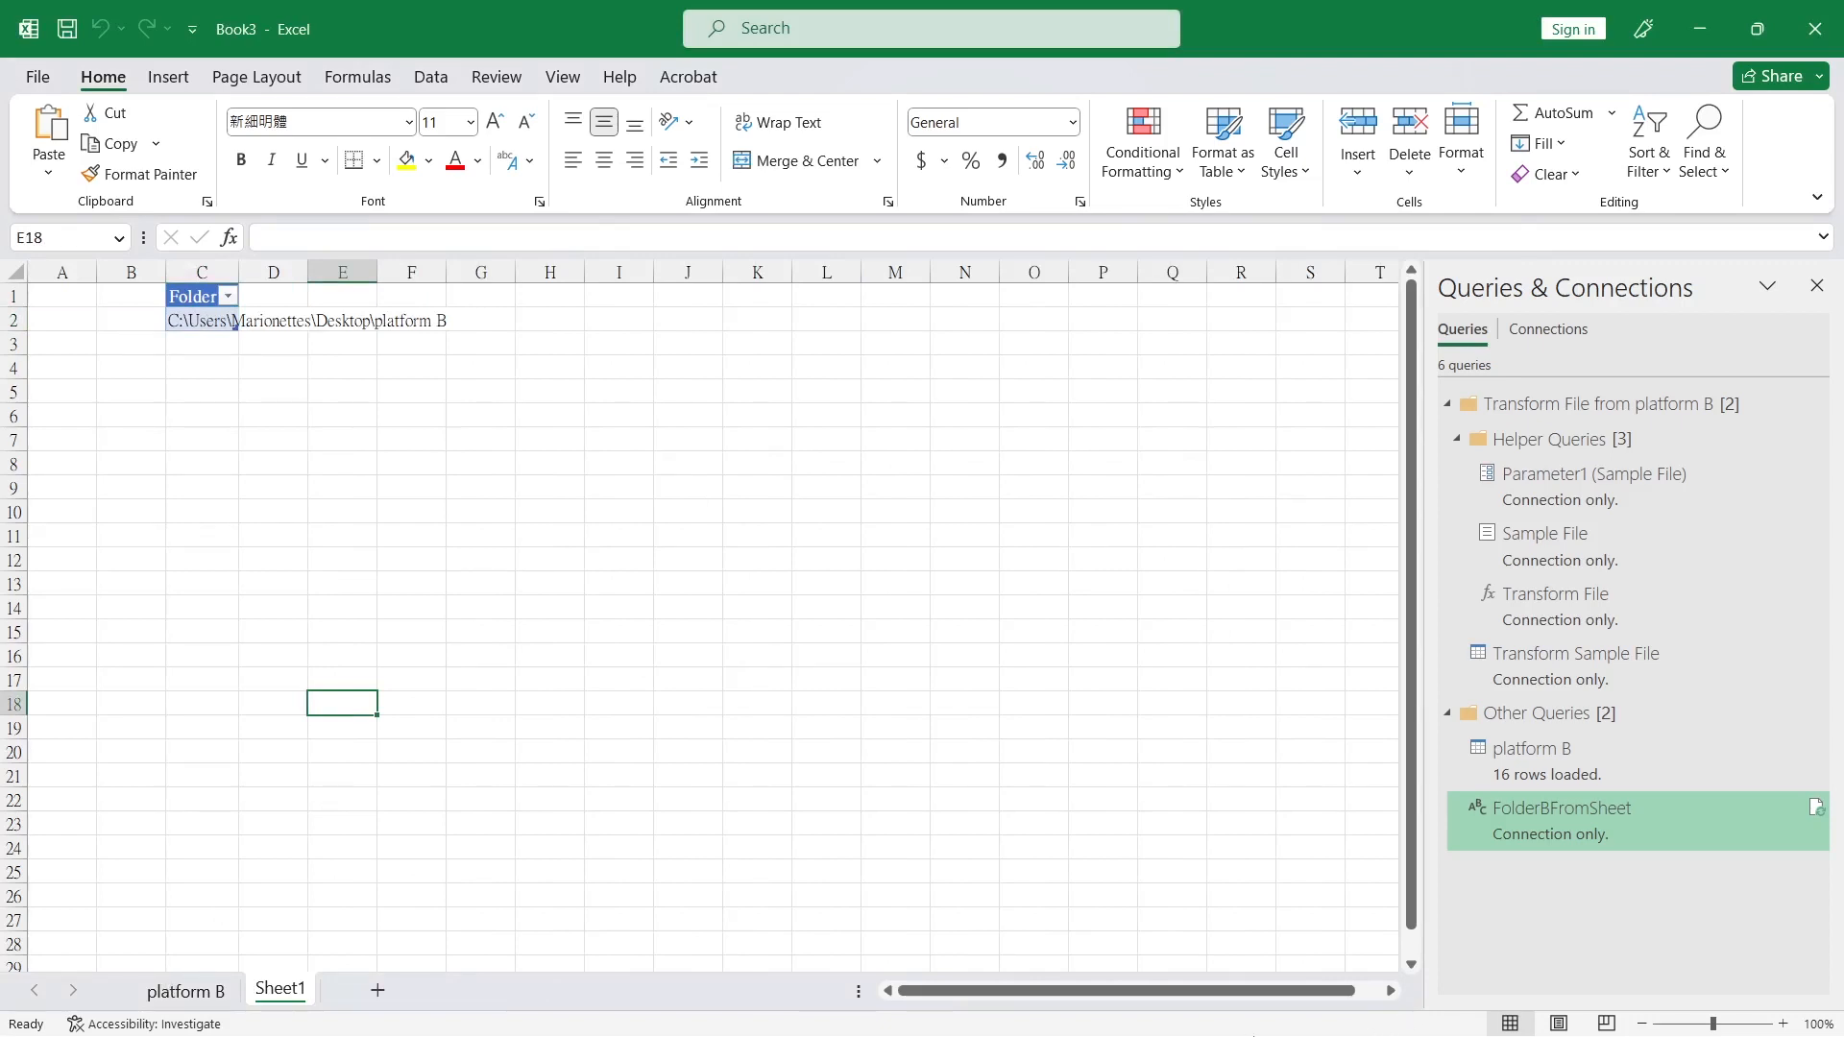
{"action": "left_click", "coordinate": [1122, 821]}
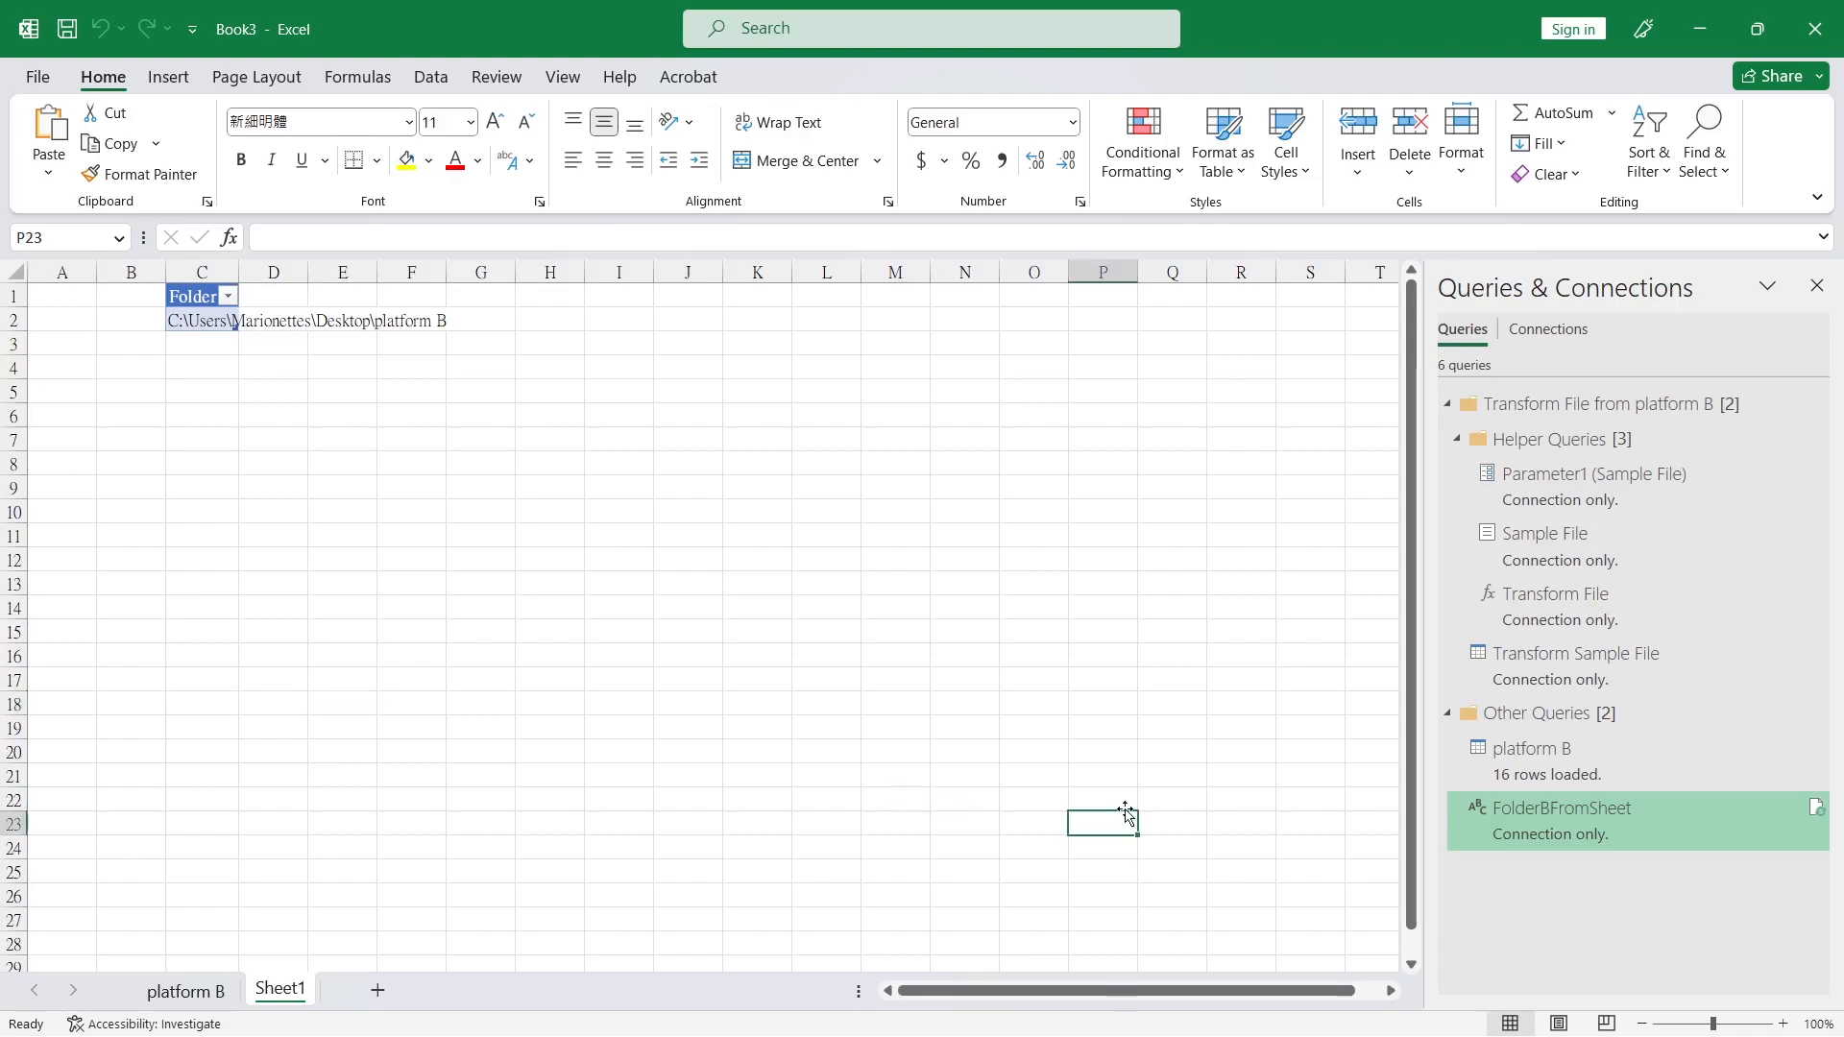